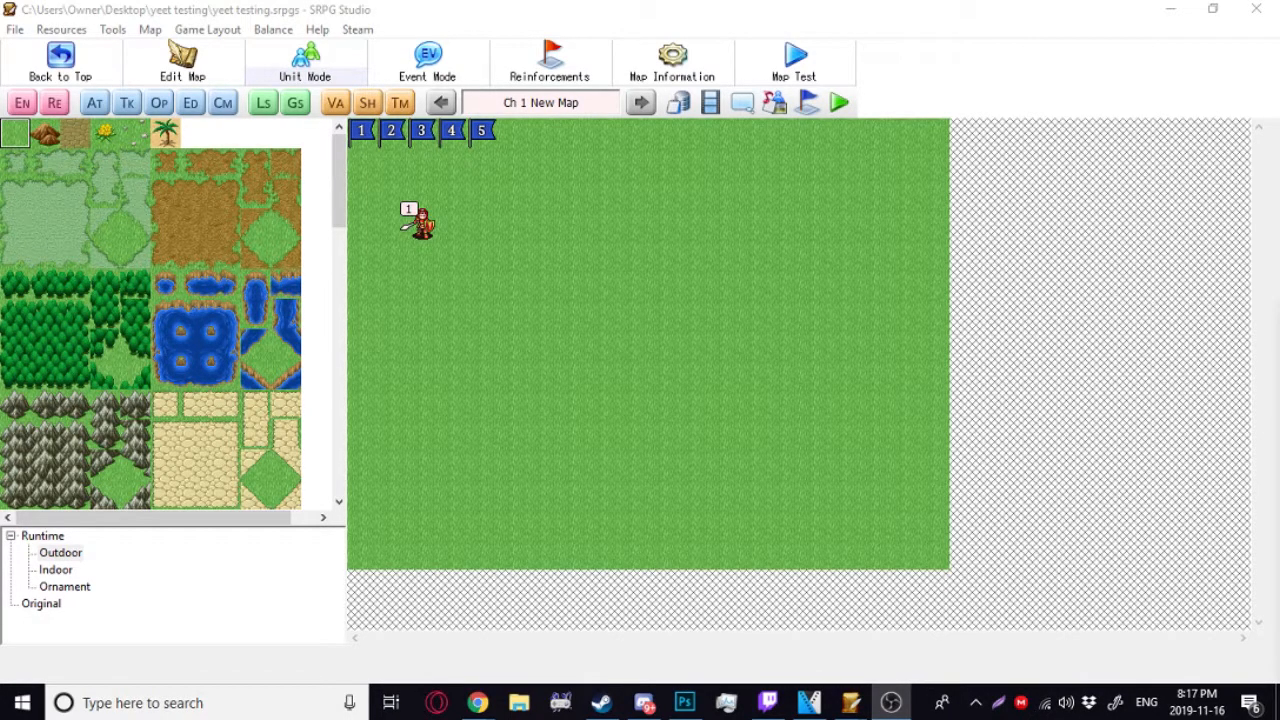
# - Play the Indirect Attack motion of Bandit (M) in the runtime motions several times
pyautogui.moveTo(1279, 390); pyautogui.dragTo(254, 33)
pyautogui.click(1048, 117)
pyautogui.click(1048, 117)
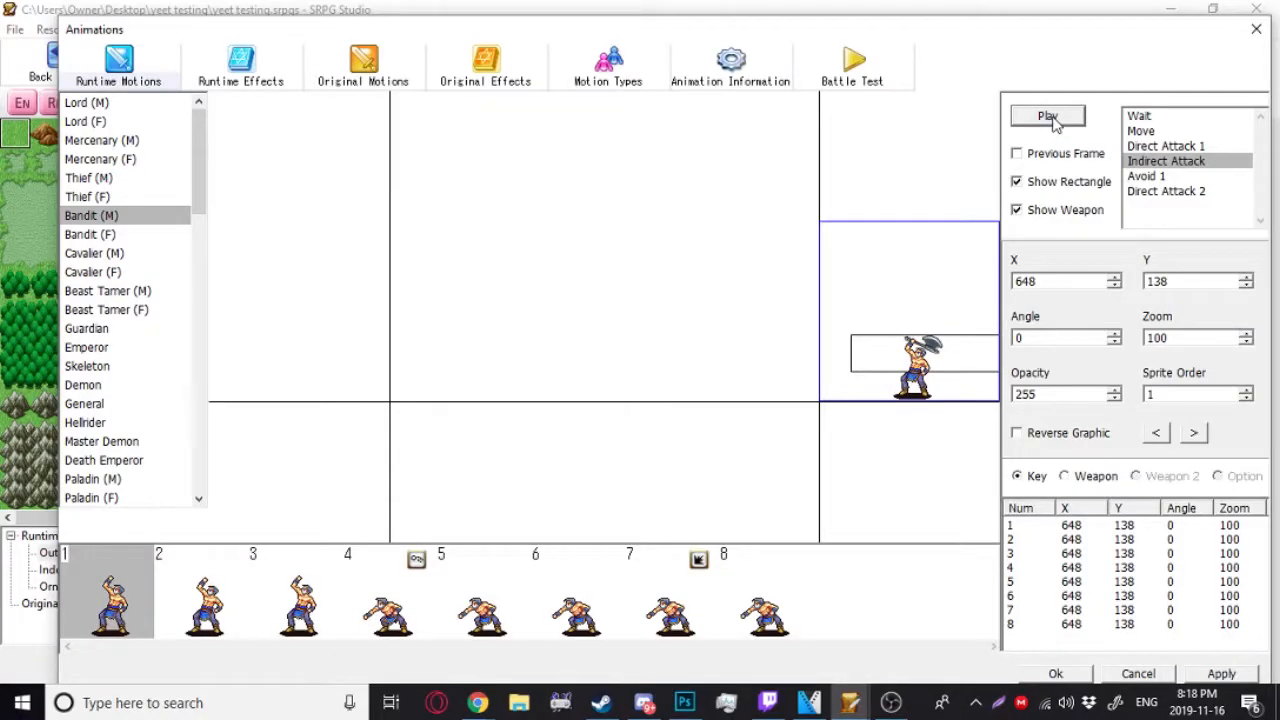
pyautogui.press('space')
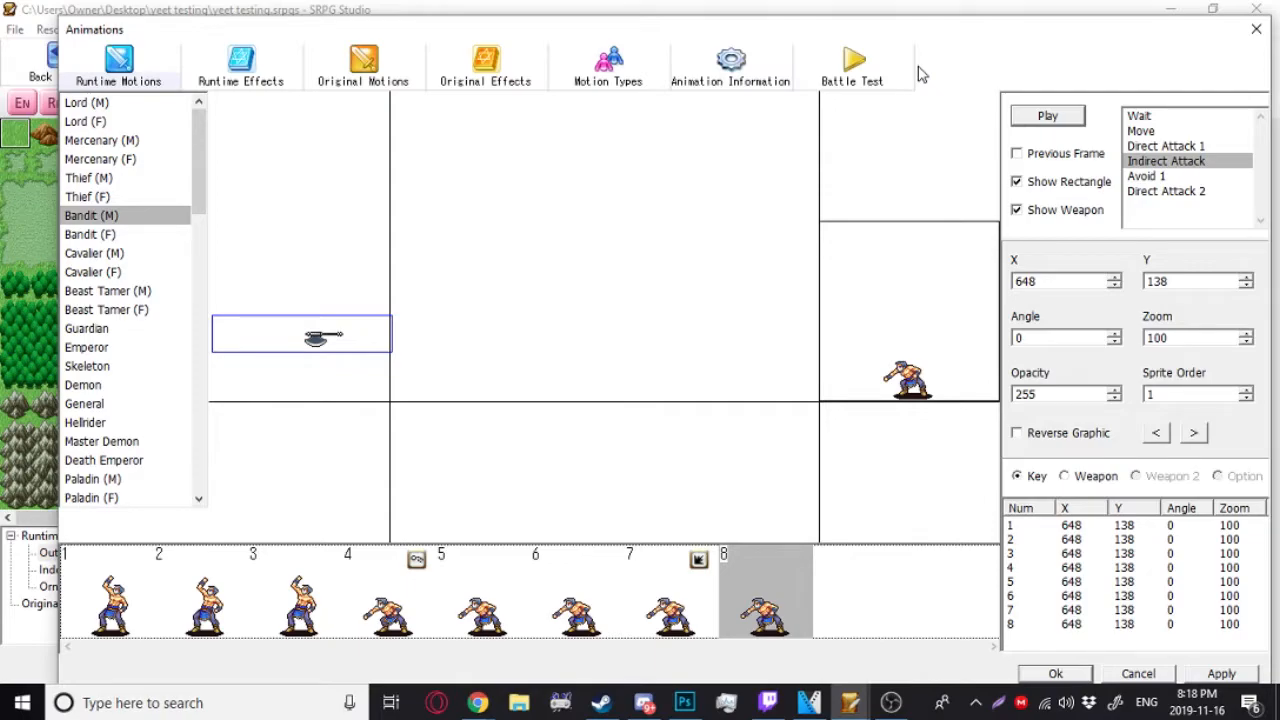
pyautogui.click(1046, 116)
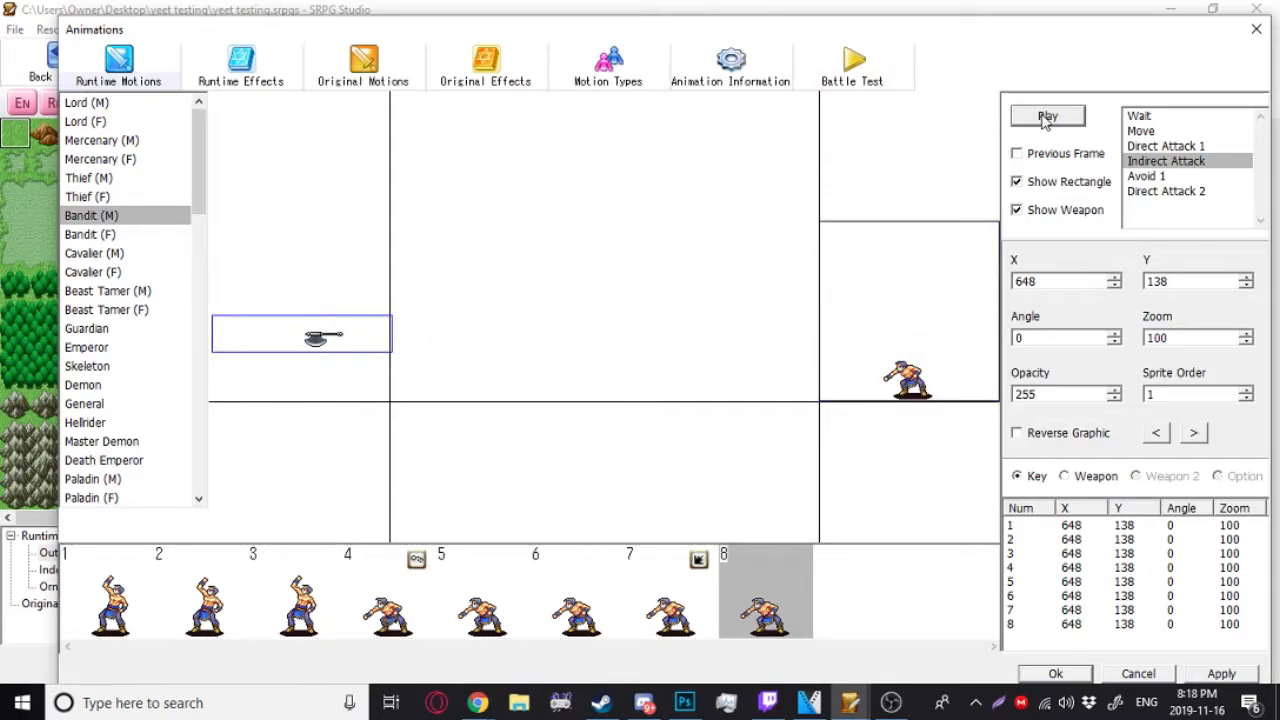
pyautogui.click(1046, 116)
# - Preview the first cossack's Indirect Attack in the original motions repeatedly, watching the axe's throw path
pyautogui.moveTo(1042, 31); pyautogui.dragTo(894, 25)
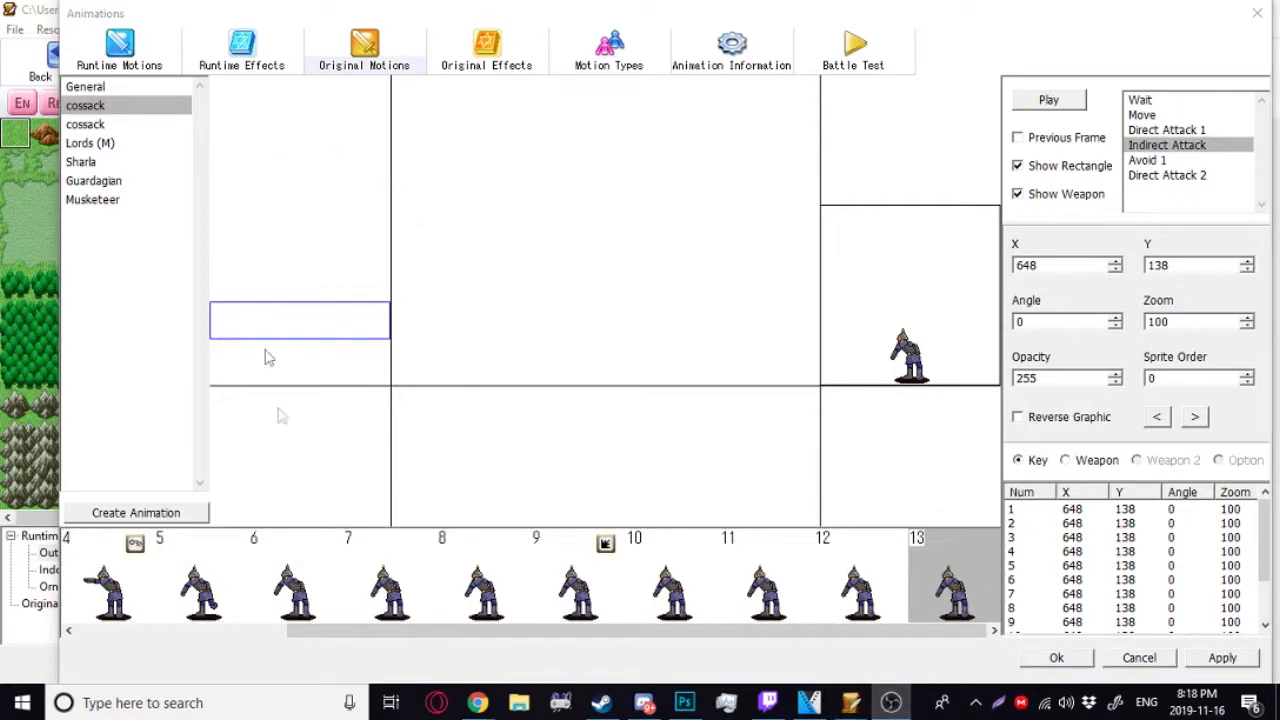
pyautogui.click(962, 612)
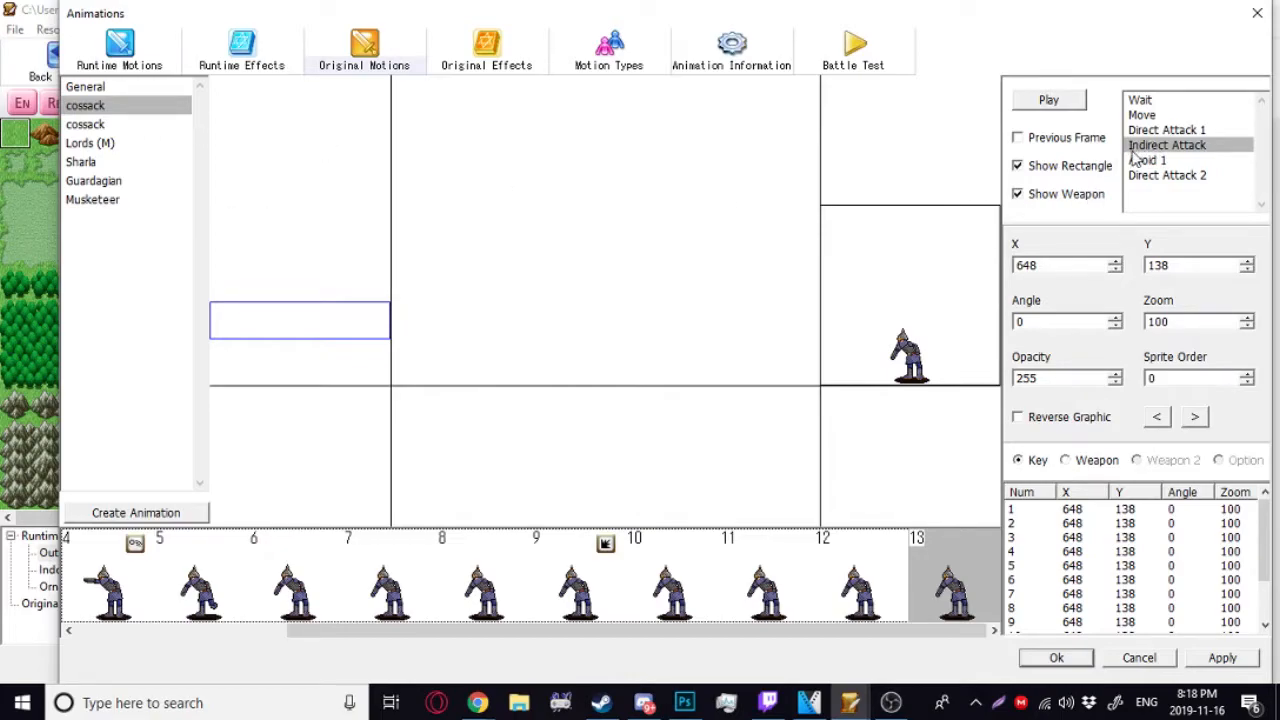
pyautogui.click(1050, 106)
pyautogui.click(1050, 106)
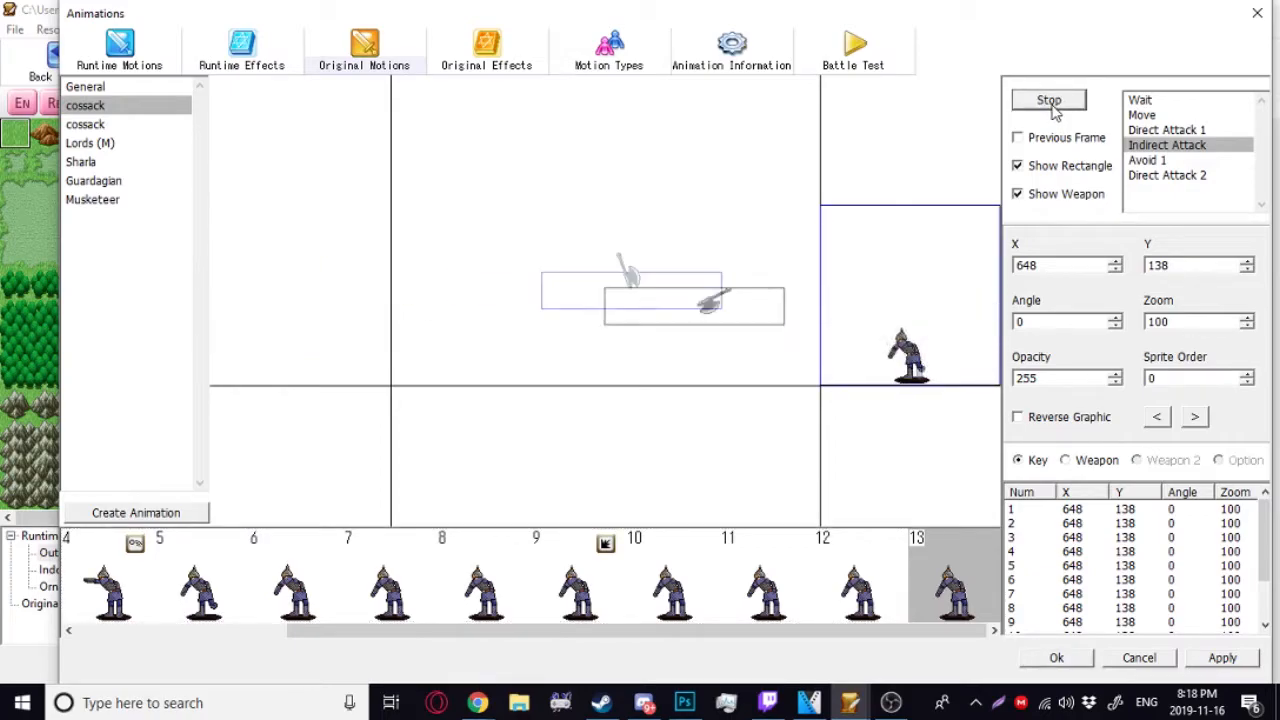
pyautogui.click(1050, 106)
pyautogui.click(1050, 106)
pyautogui.click(1050, 106)
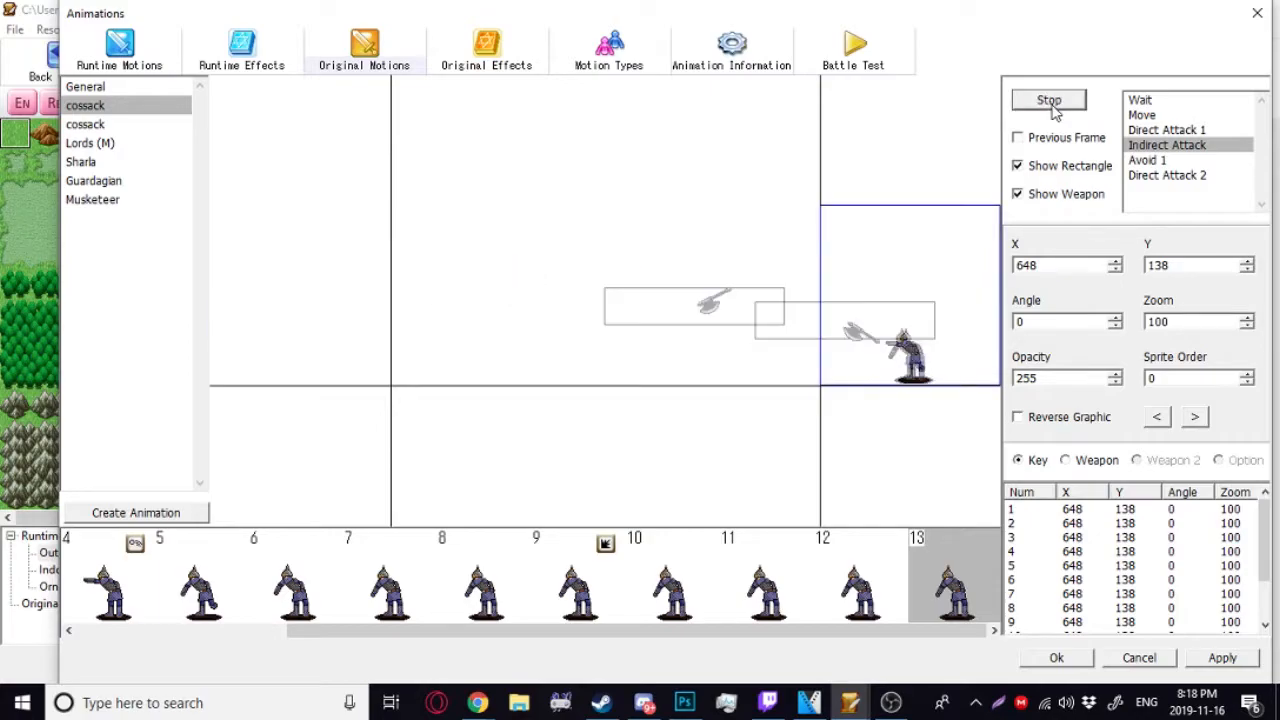
pyautogui.click(1051, 106)
pyautogui.click(1051, 106)
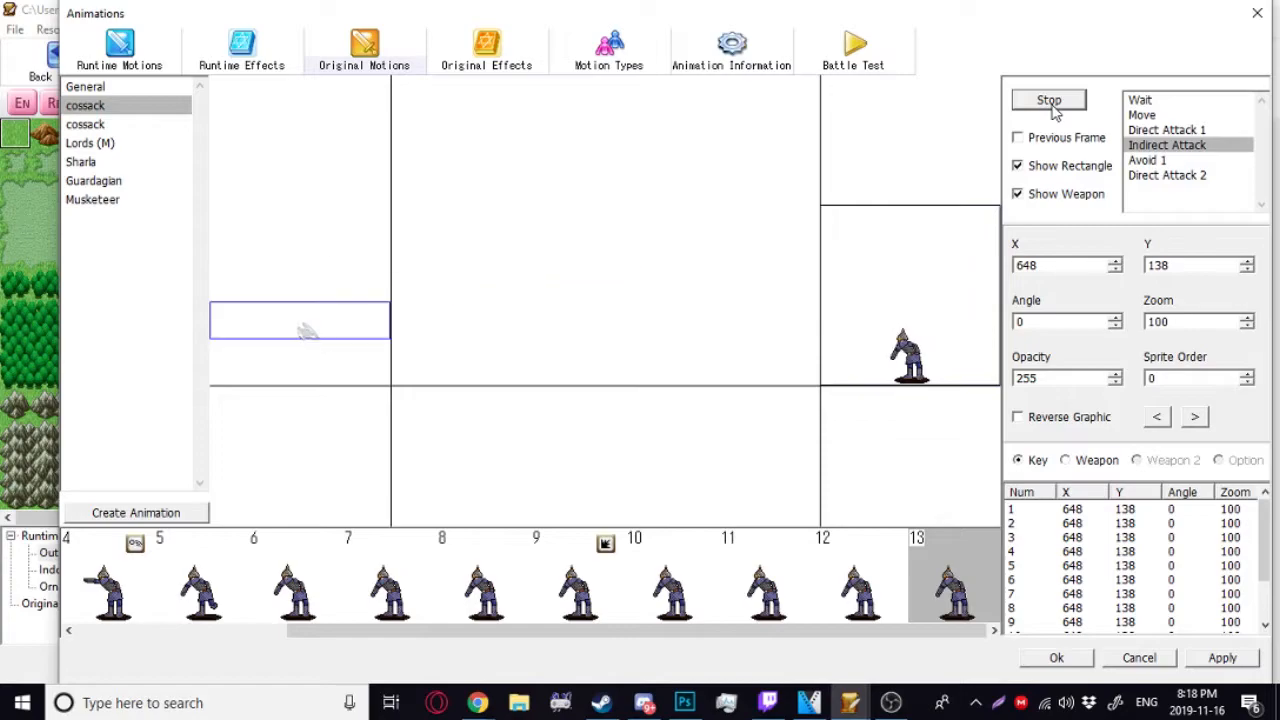
pyautogui.click(1051, 104)
pyautogui.click(1049, 101)
pyautogui.click(1051, 106)
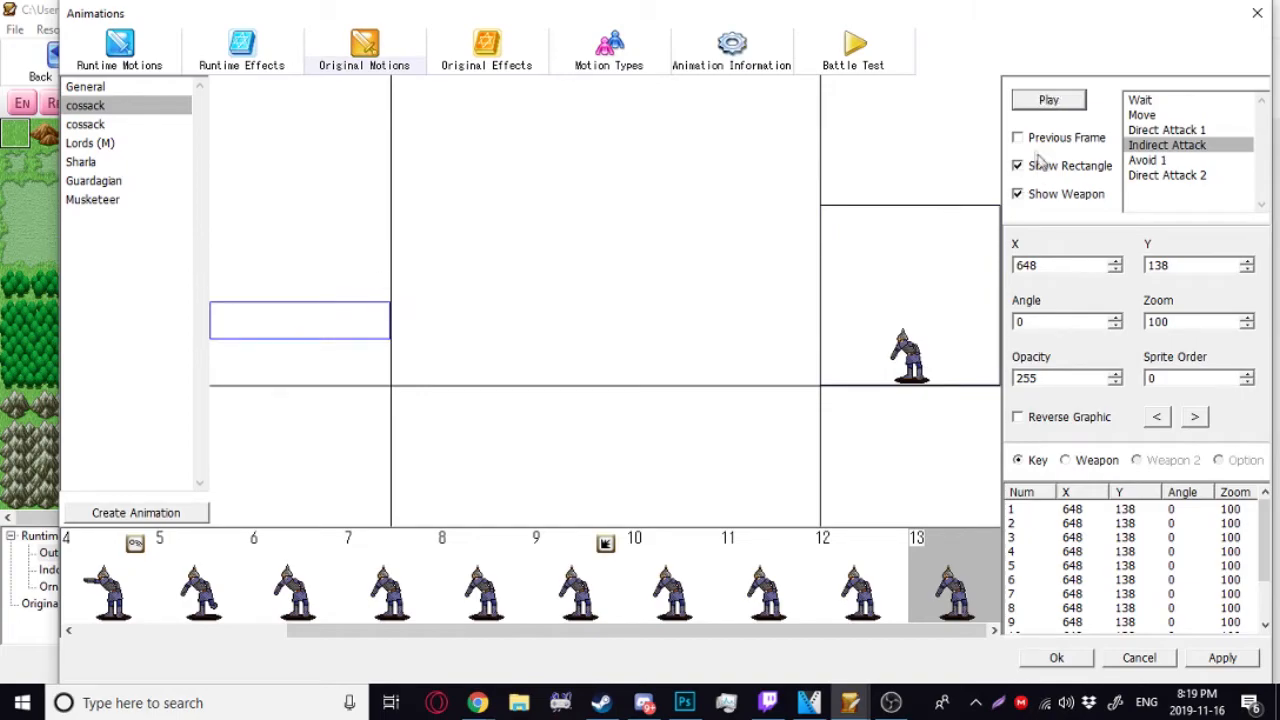
pyautogui.click(1055, 98)
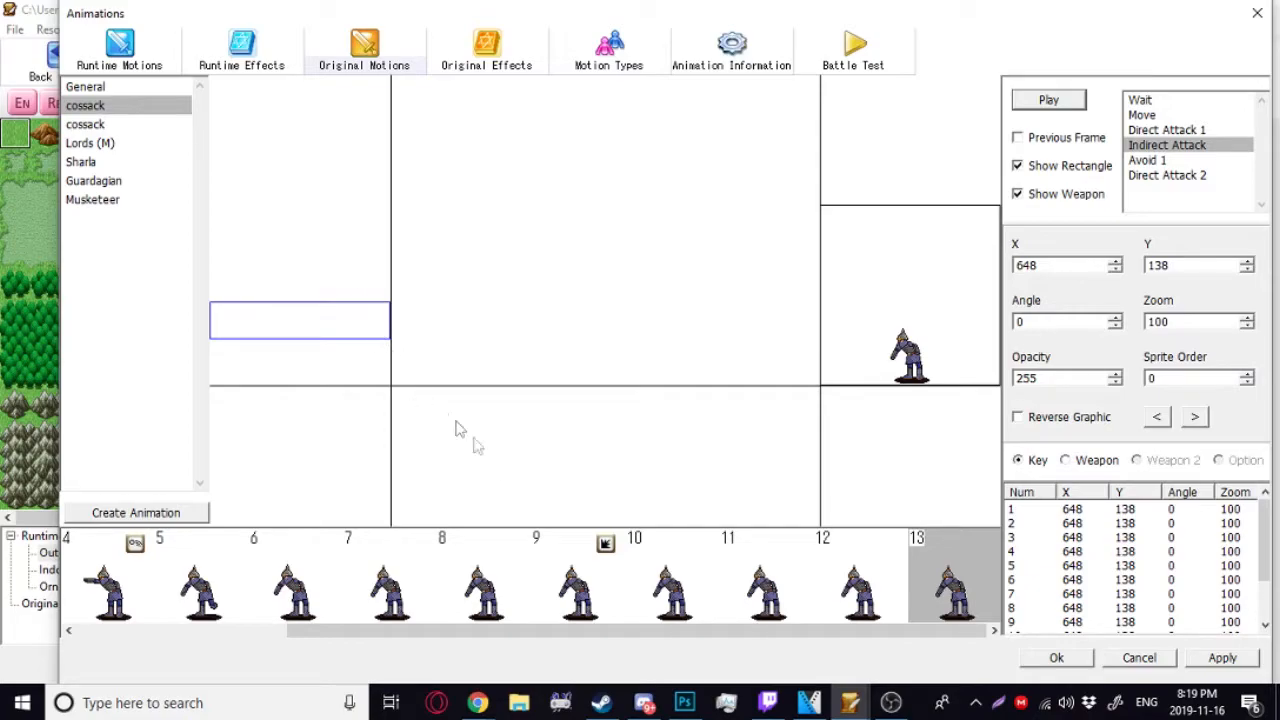
# - Open the frame properties of the cossack's Indirect Attack and examine the speed and throw detection of frames 2, 4 and 5
pyautogui.moveTo(354, 629); pyautogui.dragTo(129, 606)
pyautogui.rightClick(133, 592)
pyautogui.click(214, 529)
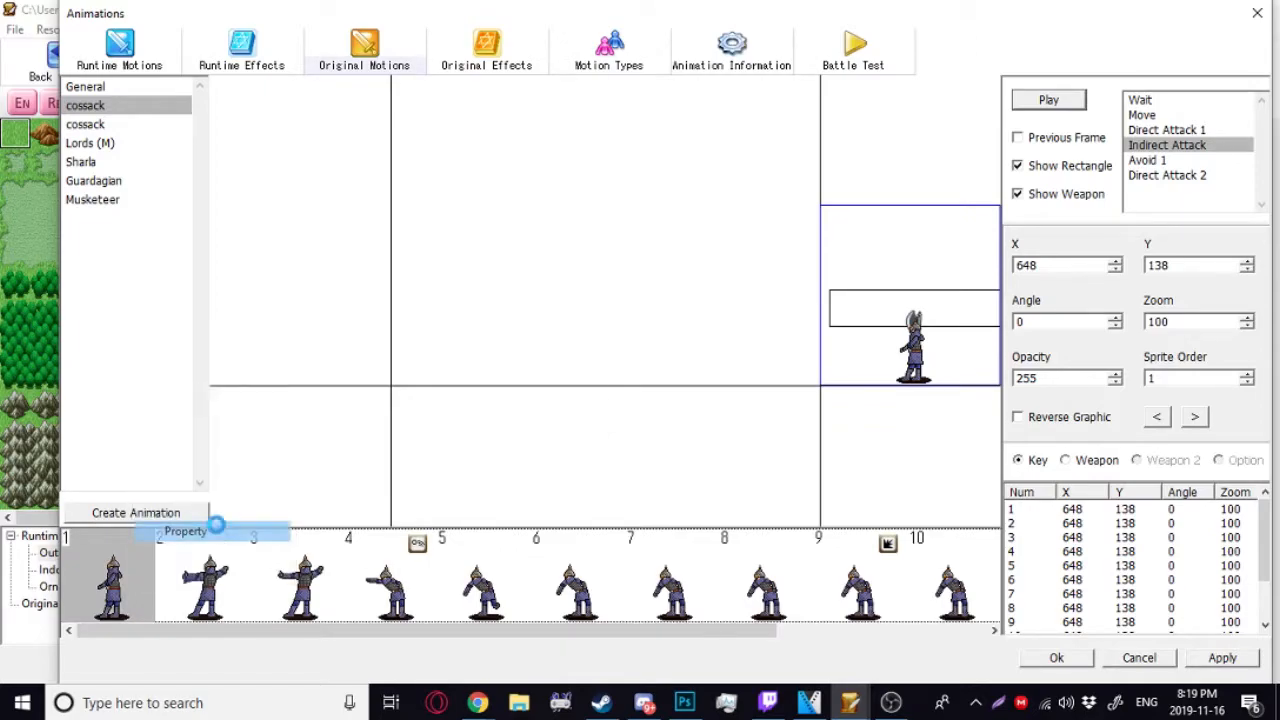
pyautogui.click(157, 229)
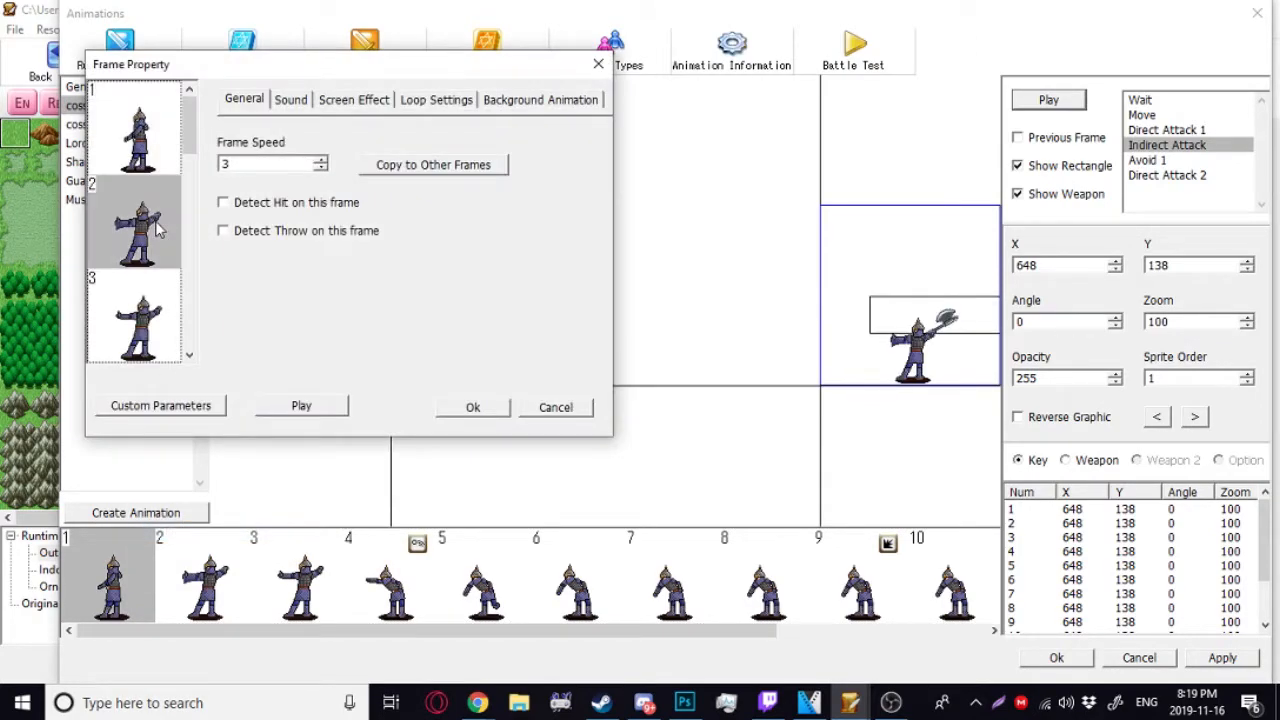
pyautogui.scroll(-1, 135, 300)
pyautogui.click(125, 335)
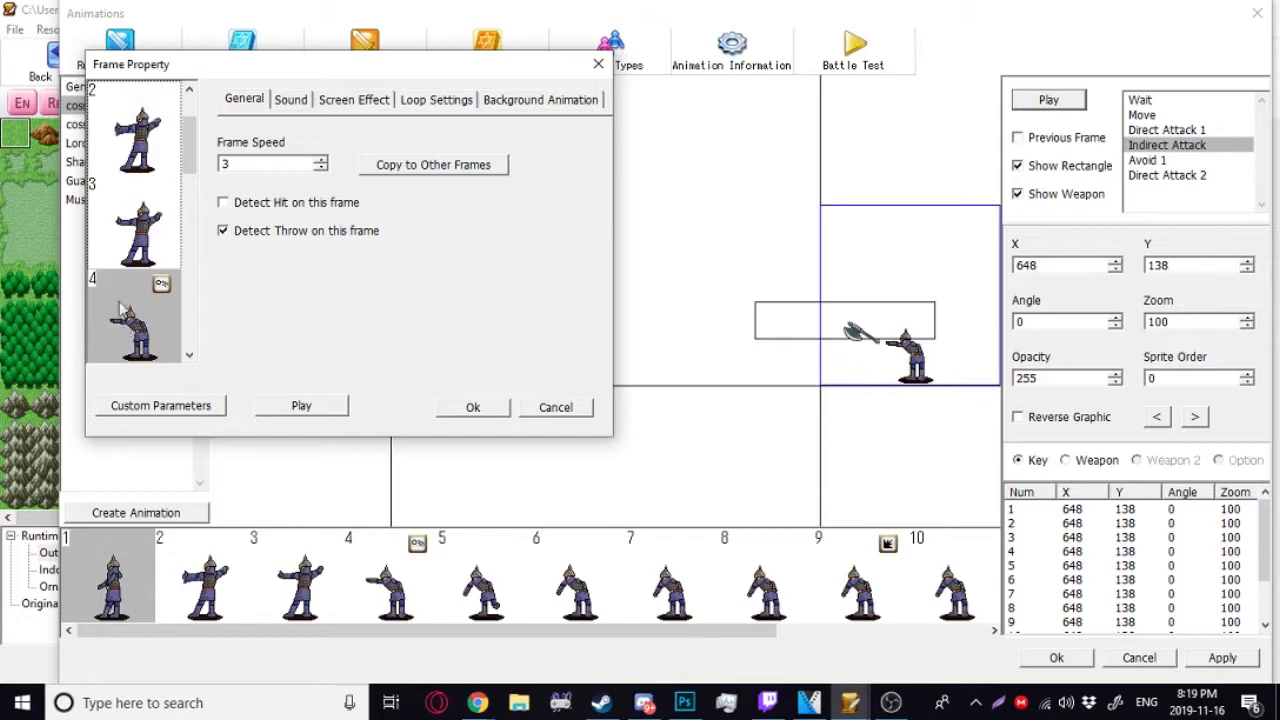
pyautogui.scroll(-1, 128, 328)
pyautogui.click(135, 322)
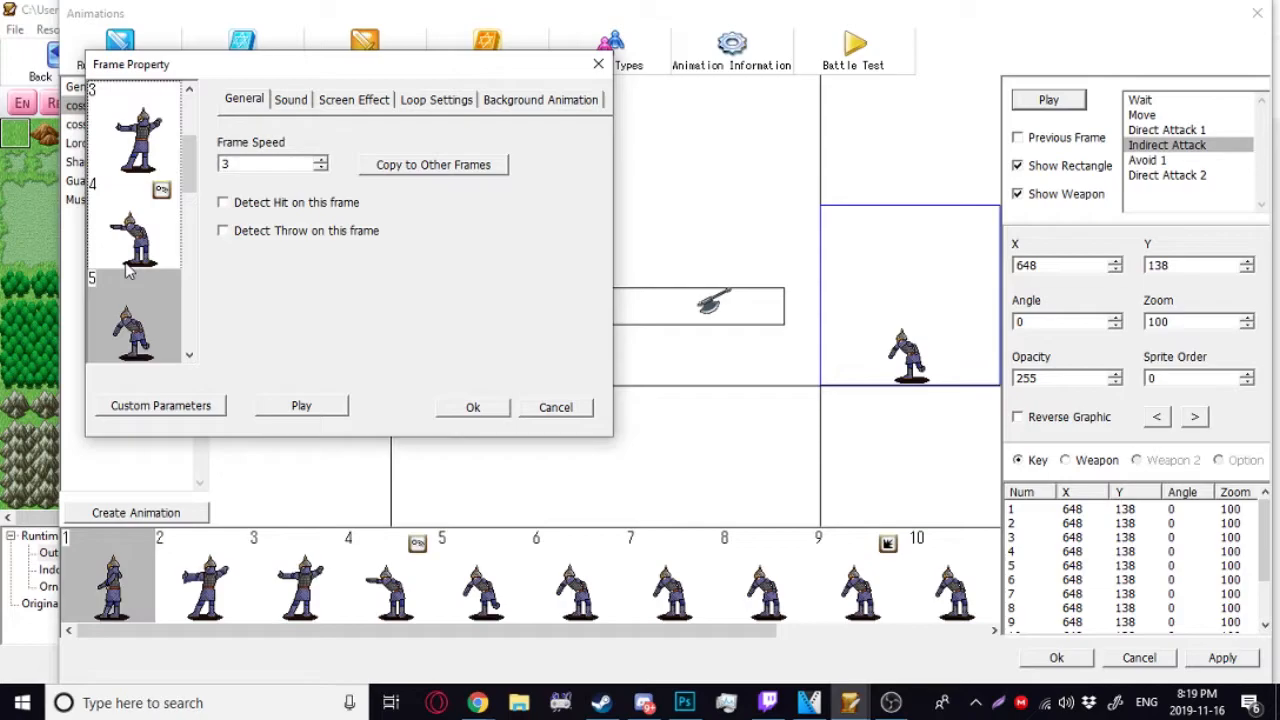
# - Compare the frame speeds of frames 1 to 3 of the cossack's throw and close the frame properties
pyautogui.scroll(2, 127, 258)
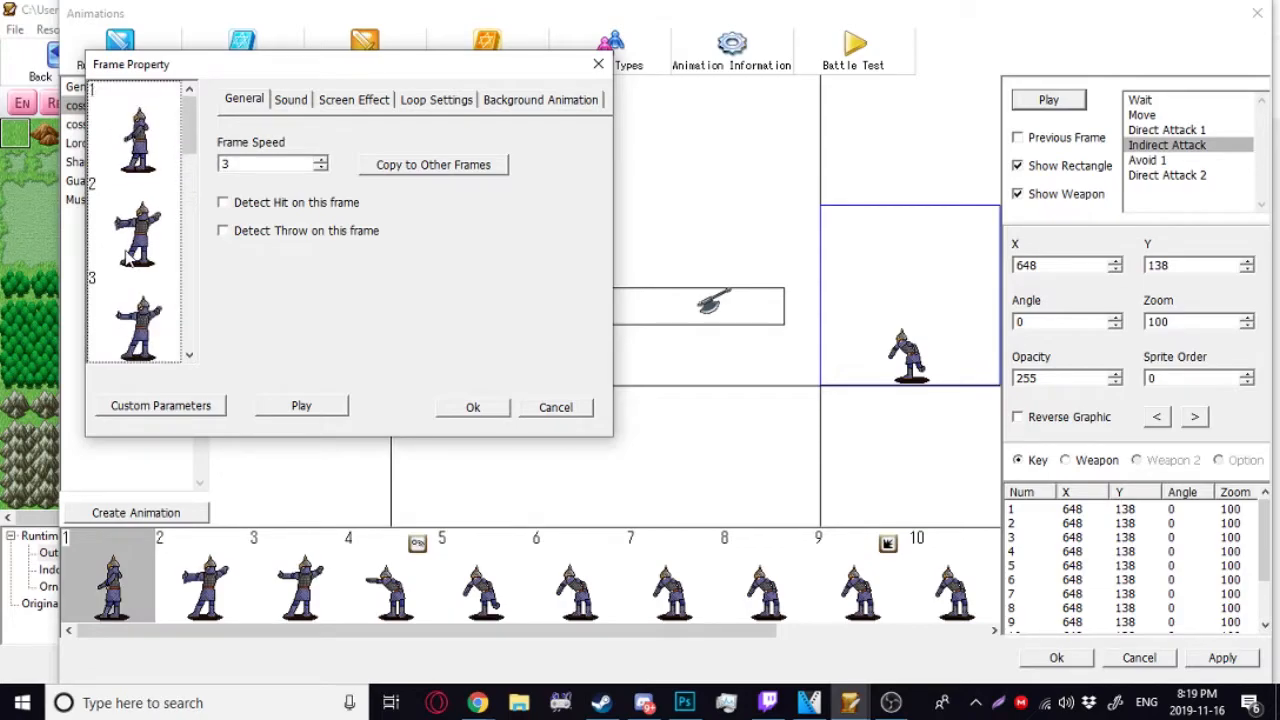
pyautogui.click(136, 150)
pyautogui.click(148, 230)
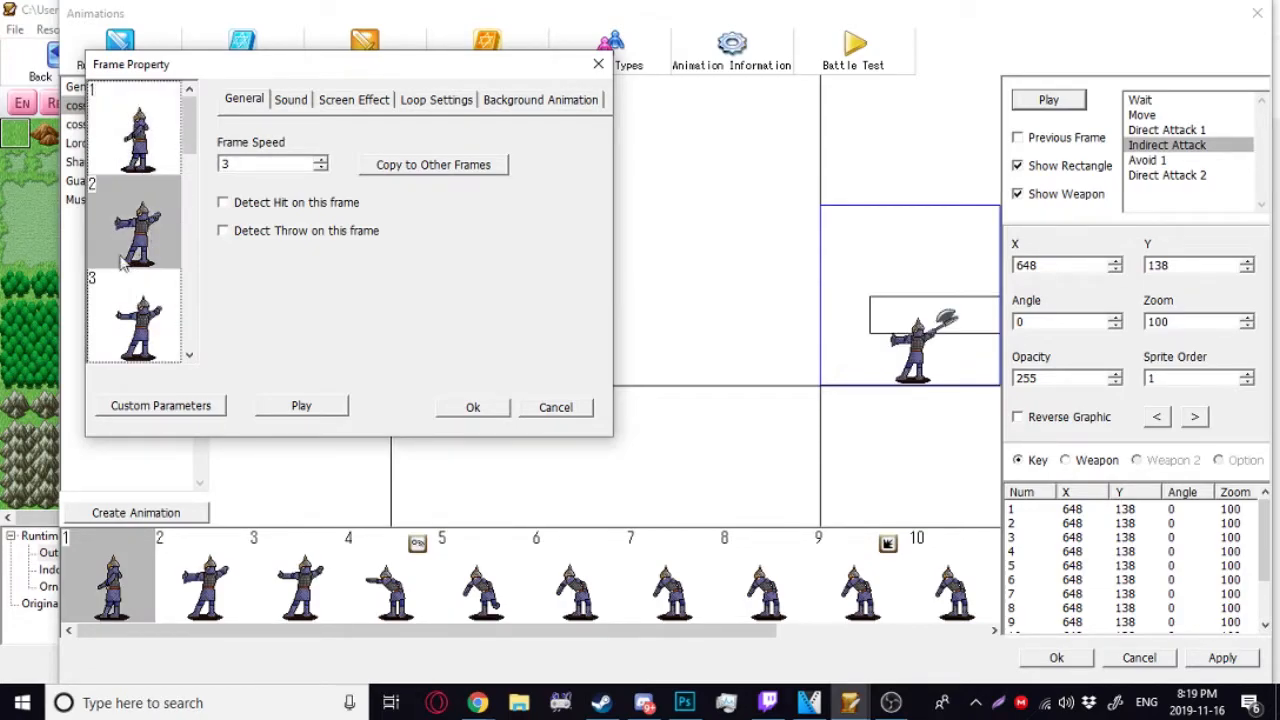
pyautogui.click(128, 288)
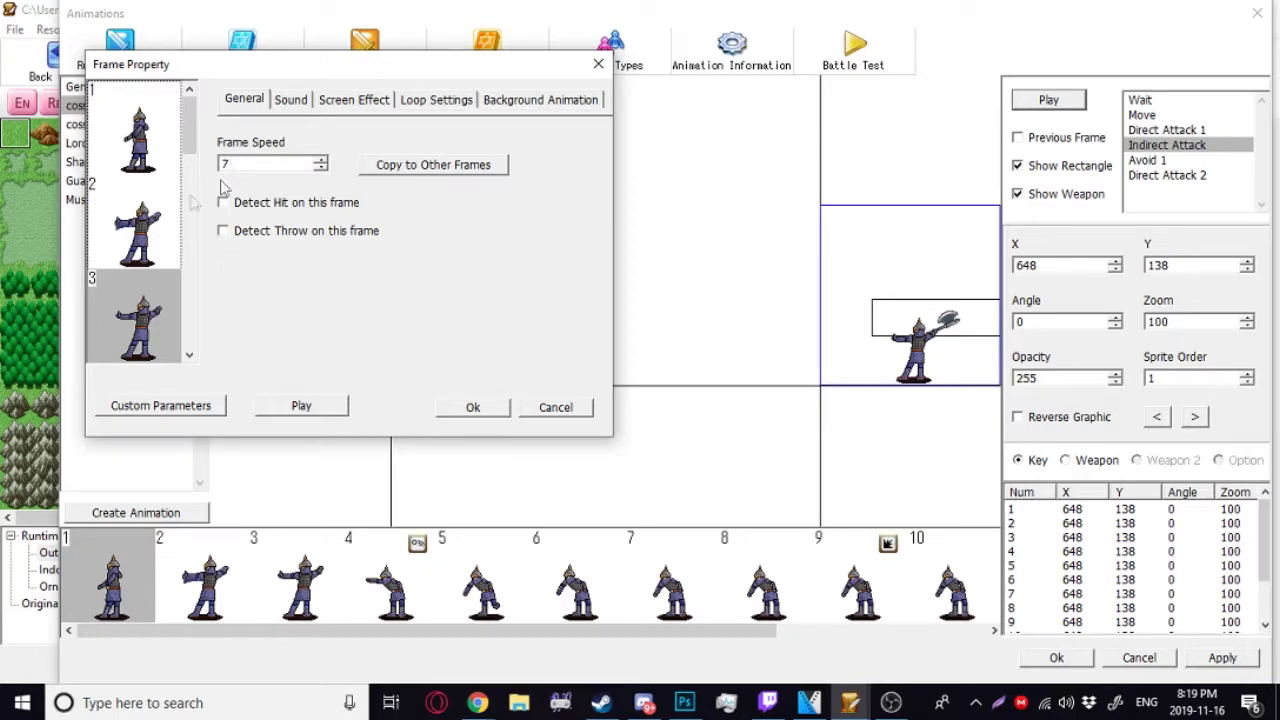
pyautogui.click(160, 218)
pyautogui.click(163, 166)
pyautogui.click(158, 216)
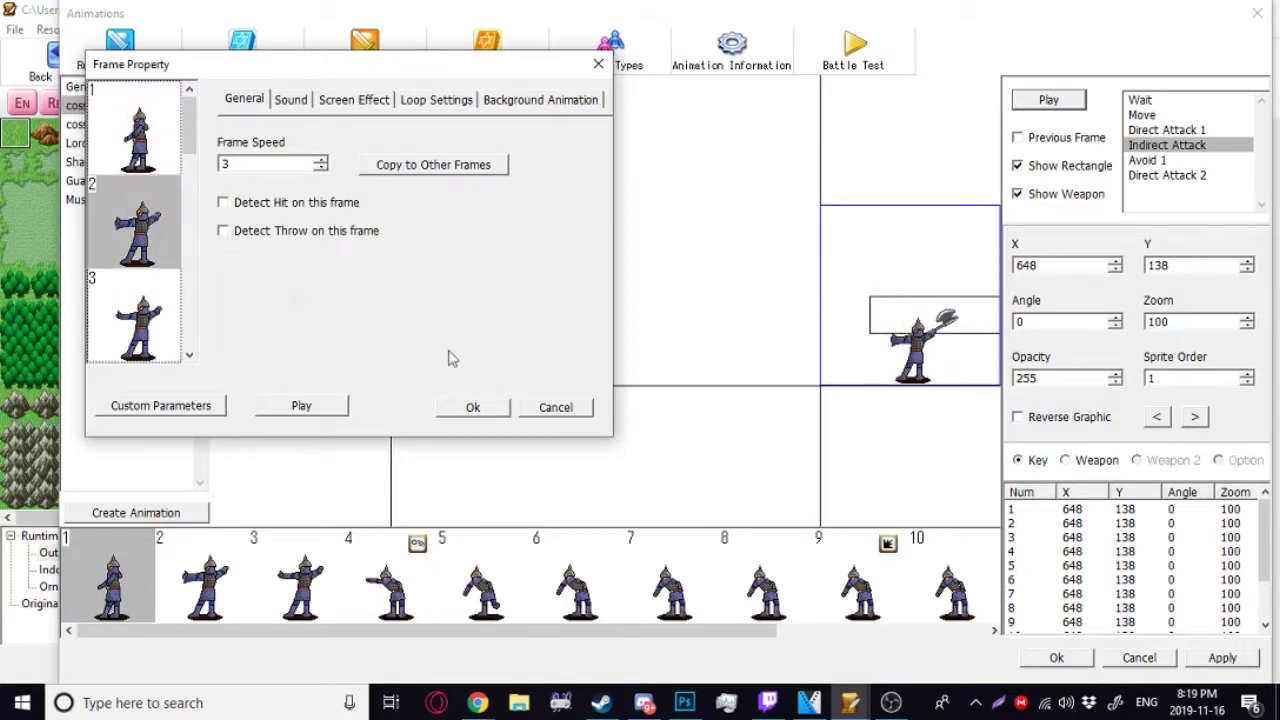
pyautogui.click(471, 408)
# - Replay the cossack's Indirect Attack, accept its animation settings and return to the Indirect Attack of Bandit (M)
pyautogui.click(1053, 102)
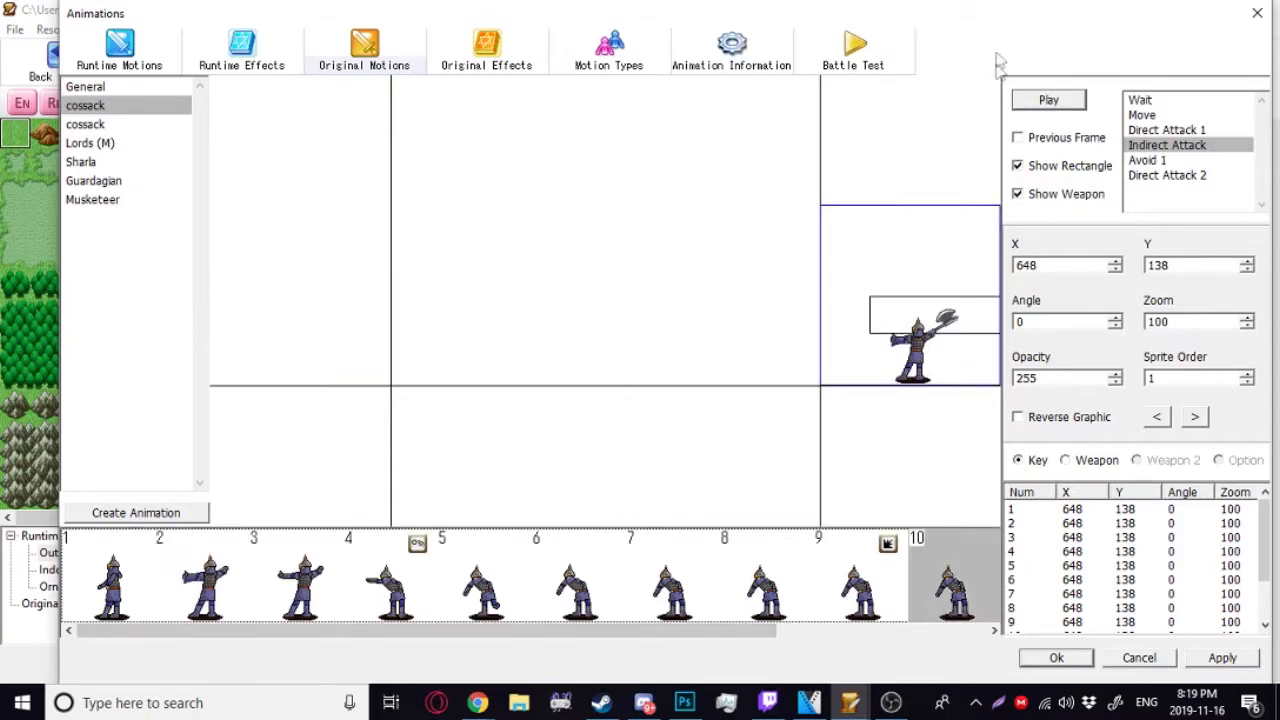
pyautogui.click(1045, 104)
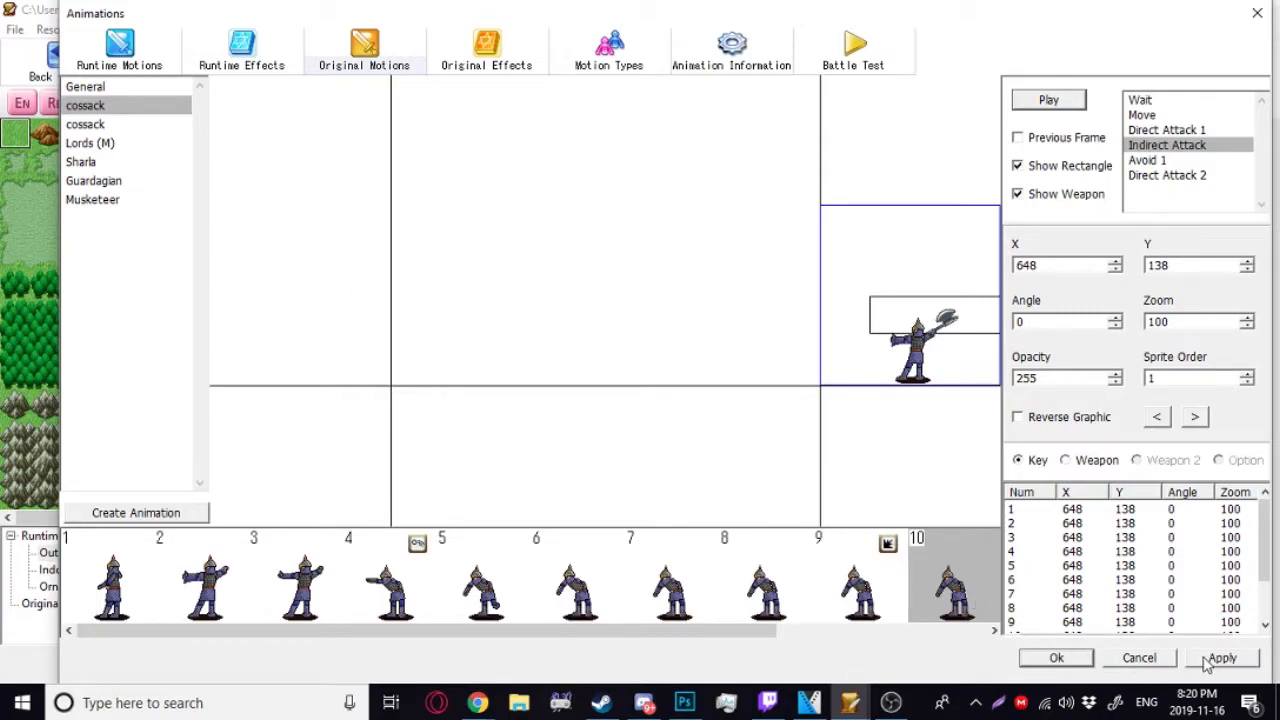
pyautogui.click(1057, 658)
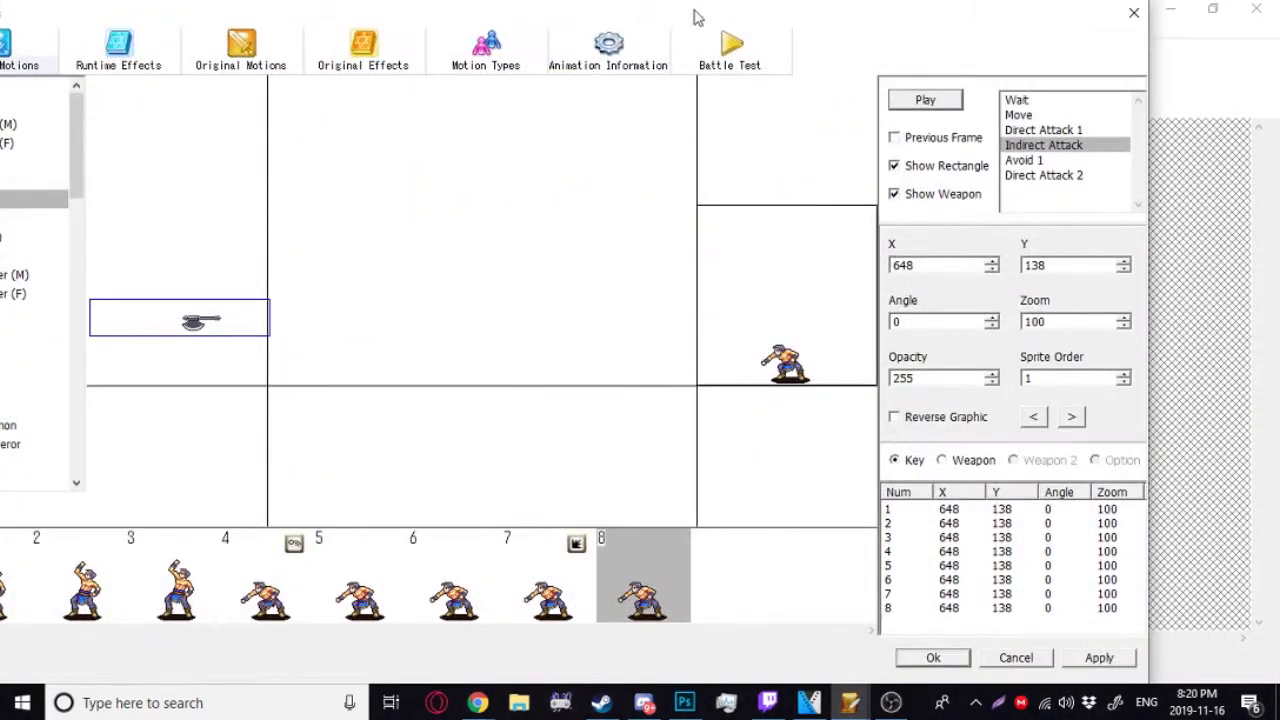
pyautogui.moveTo(750, 22); pyautogui.dragTo(834, 12)
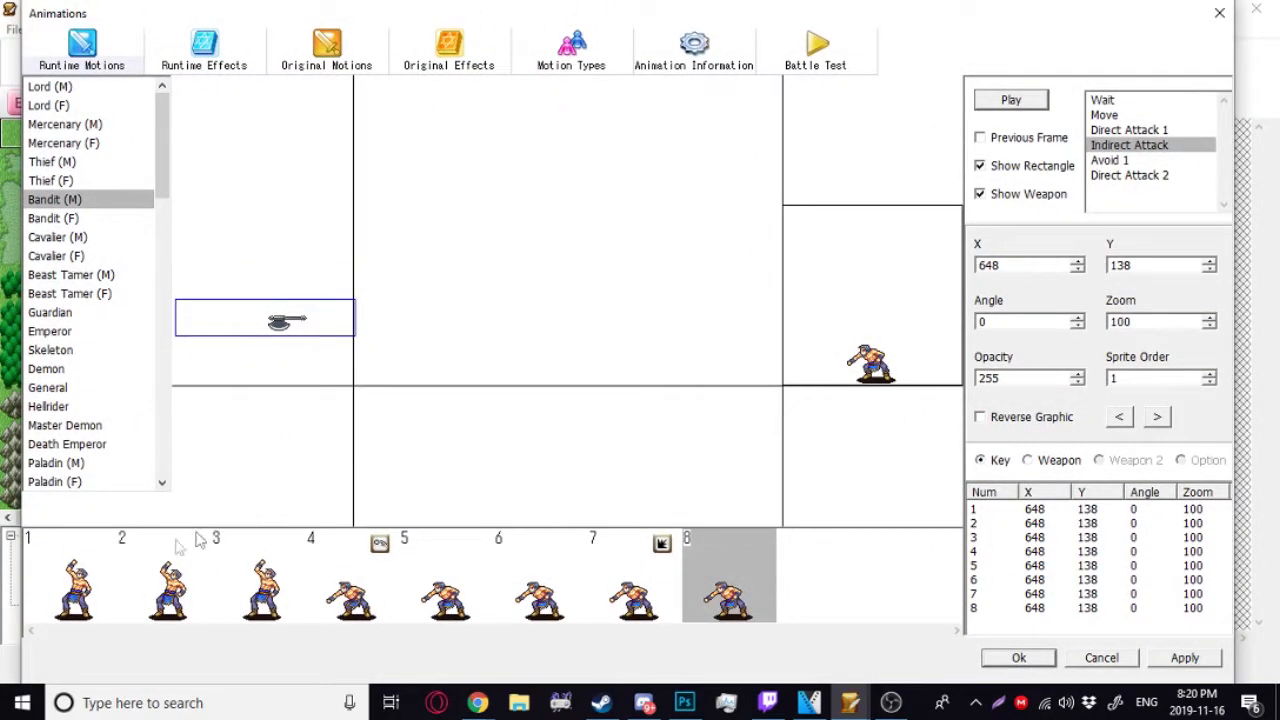
# - Step repeatedly through frames 1 to 3 of Bandit (M)'s Indirect Attack to examine the wind-up pose
pyautogui.click(85, 605)
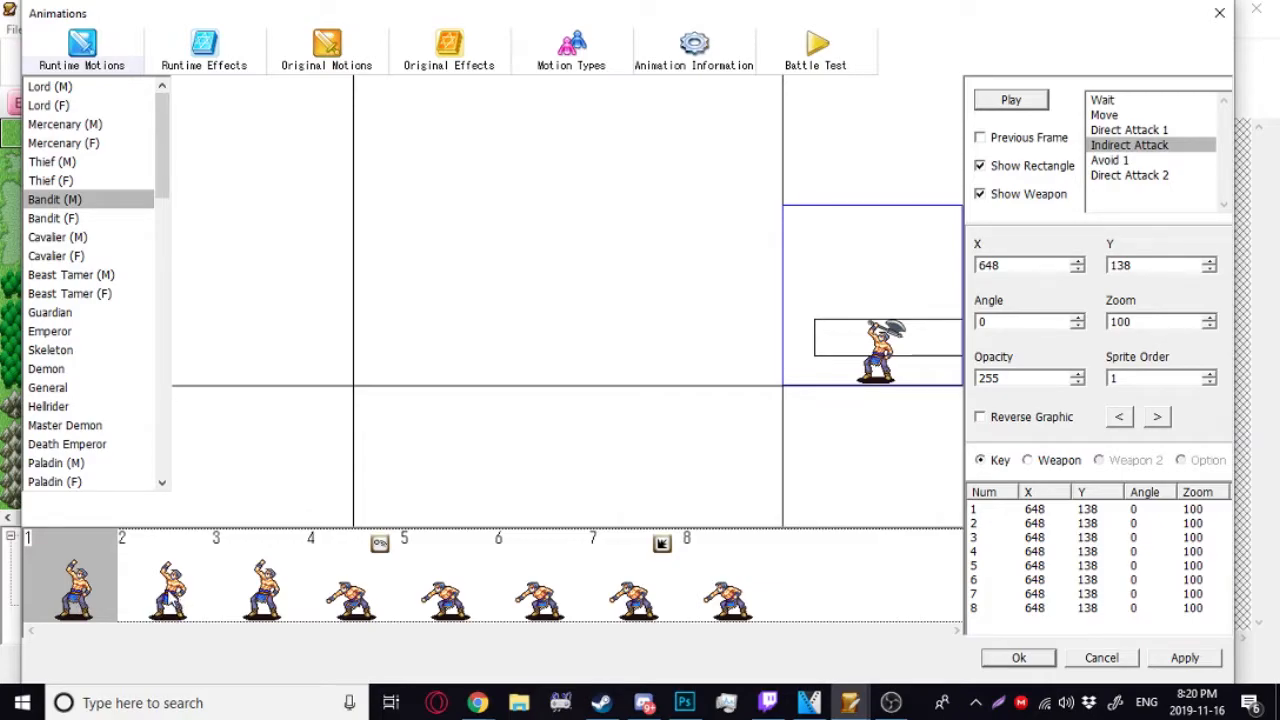
pyautogui.click(172, 600)
pyautogui.click(248, 598)
pyautogui.click(76, 602)
pyautogui.click(143, 601)
pyautogui.click(221, 602)
pyautogui.click(64, 612)
pyautogui.click(157, 606)
pyautogui.click(242, 606)
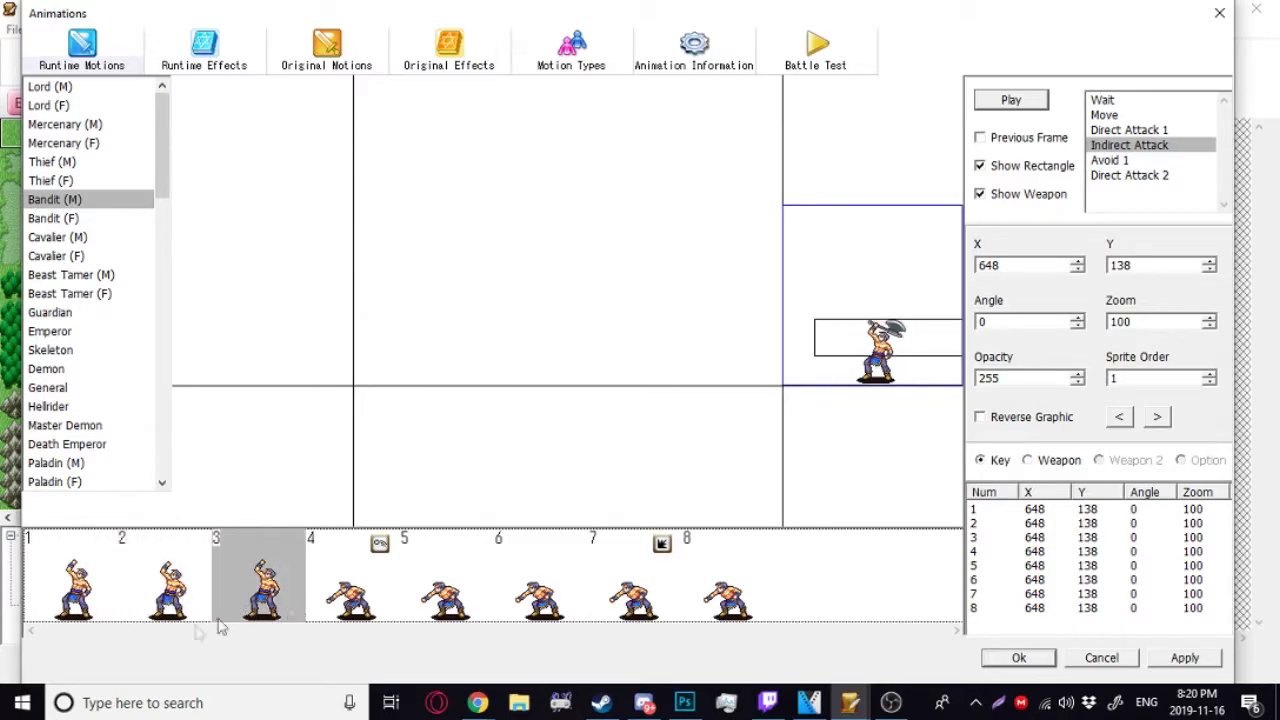
pyautogui.click(80, 600)
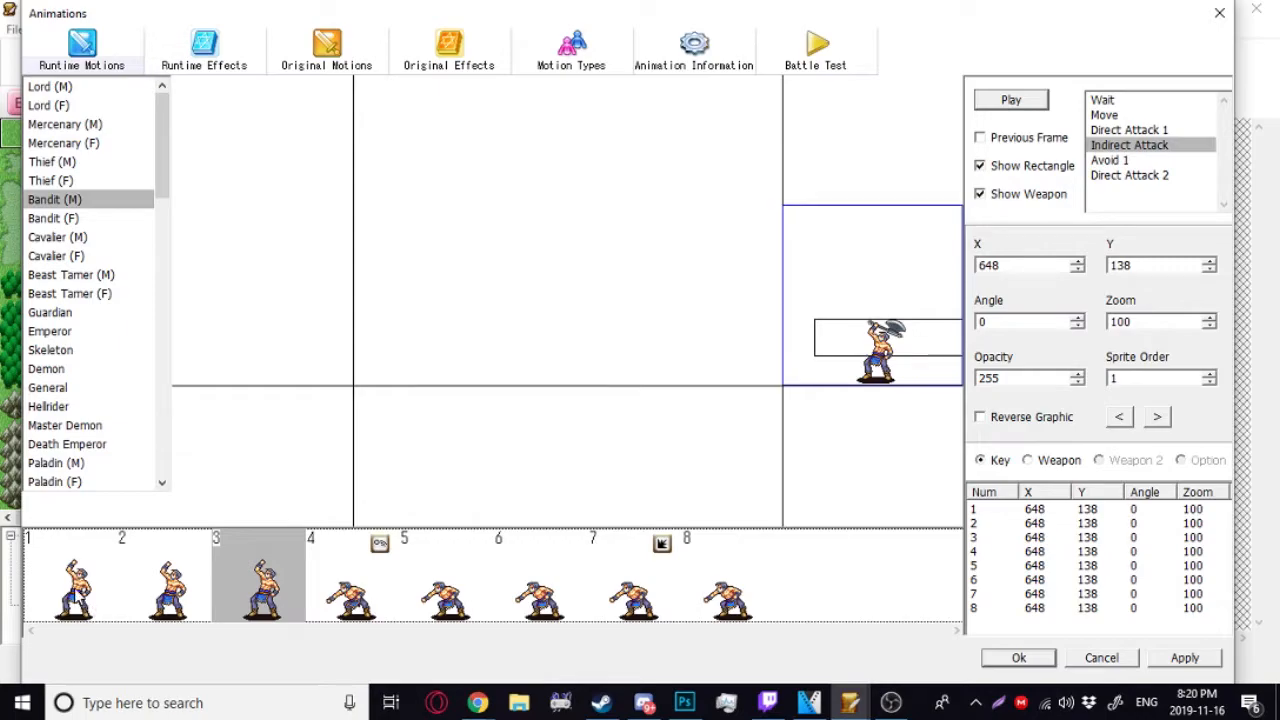
# - Check Bandit (M)'s Wait pose, then examine the thrown axe's position in frames 4 to 7 of the Indirect Attack
pyautogui.click(1127, 102)
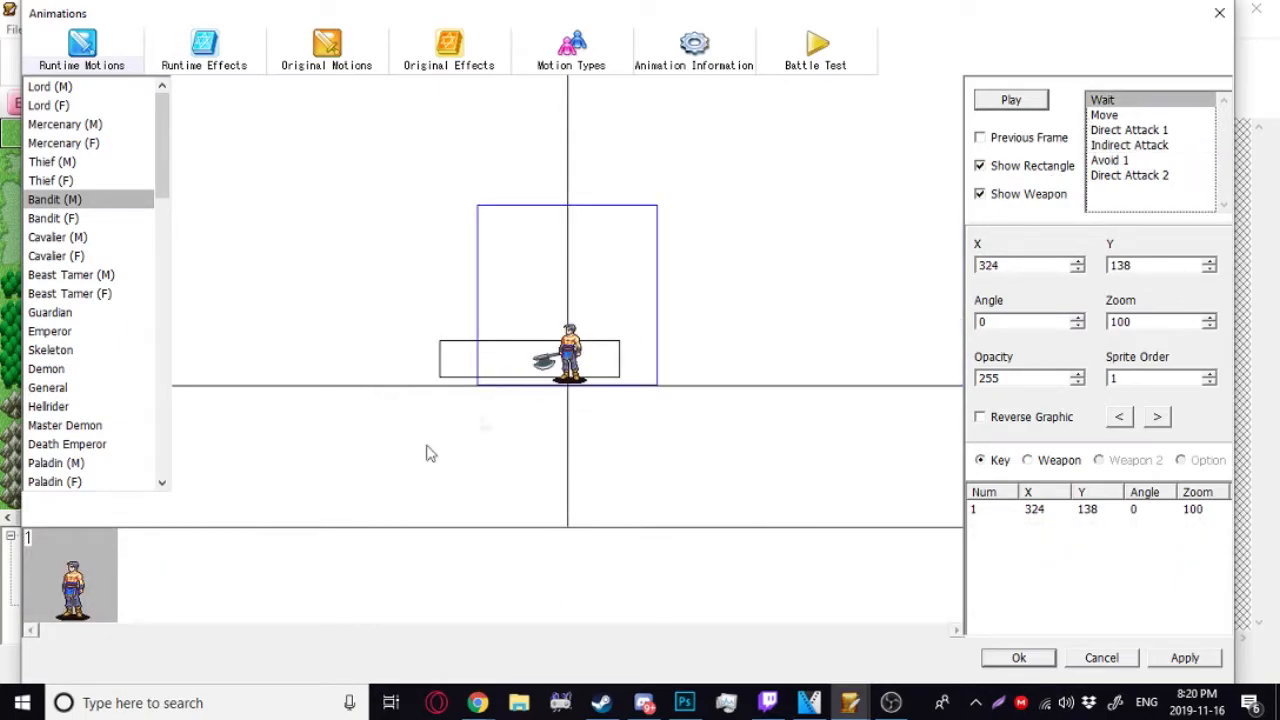
pyautogui.click(1126, 145)
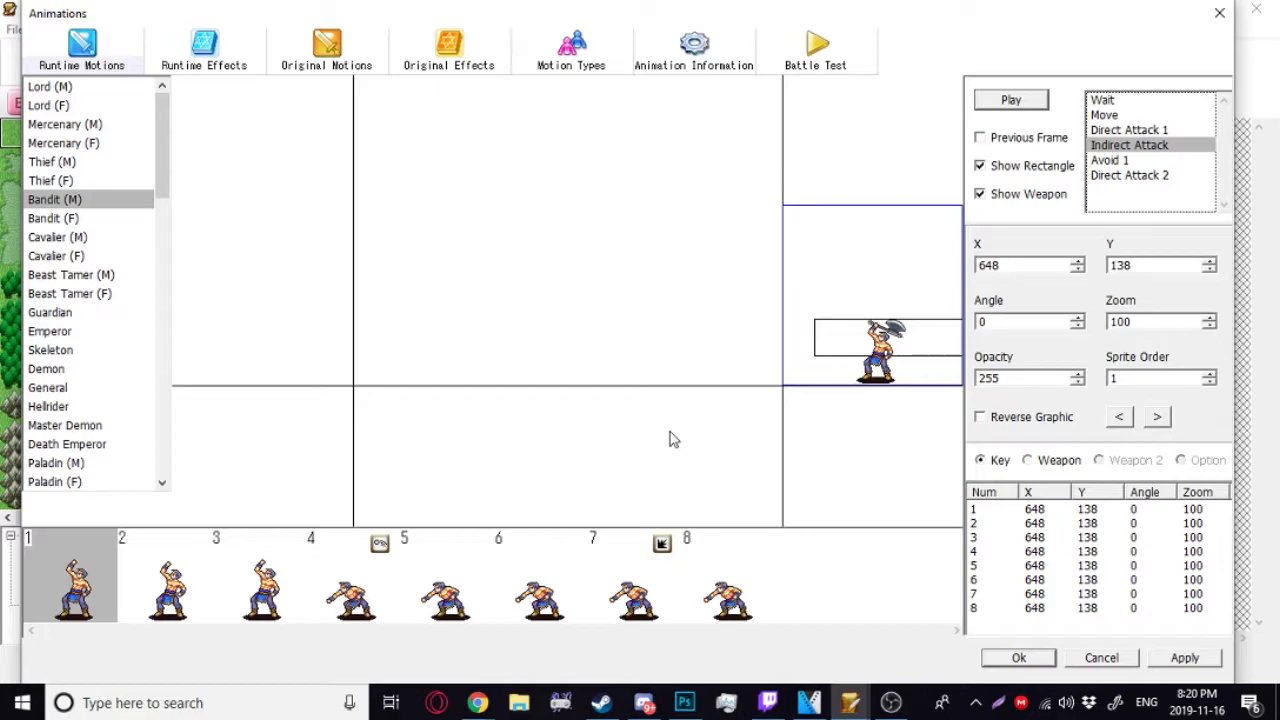
pyautogui.click(346, 589)
pyautogui.click(433, 590)
pyautogui.click(524, 592)
pyautogui.click(620, 583)
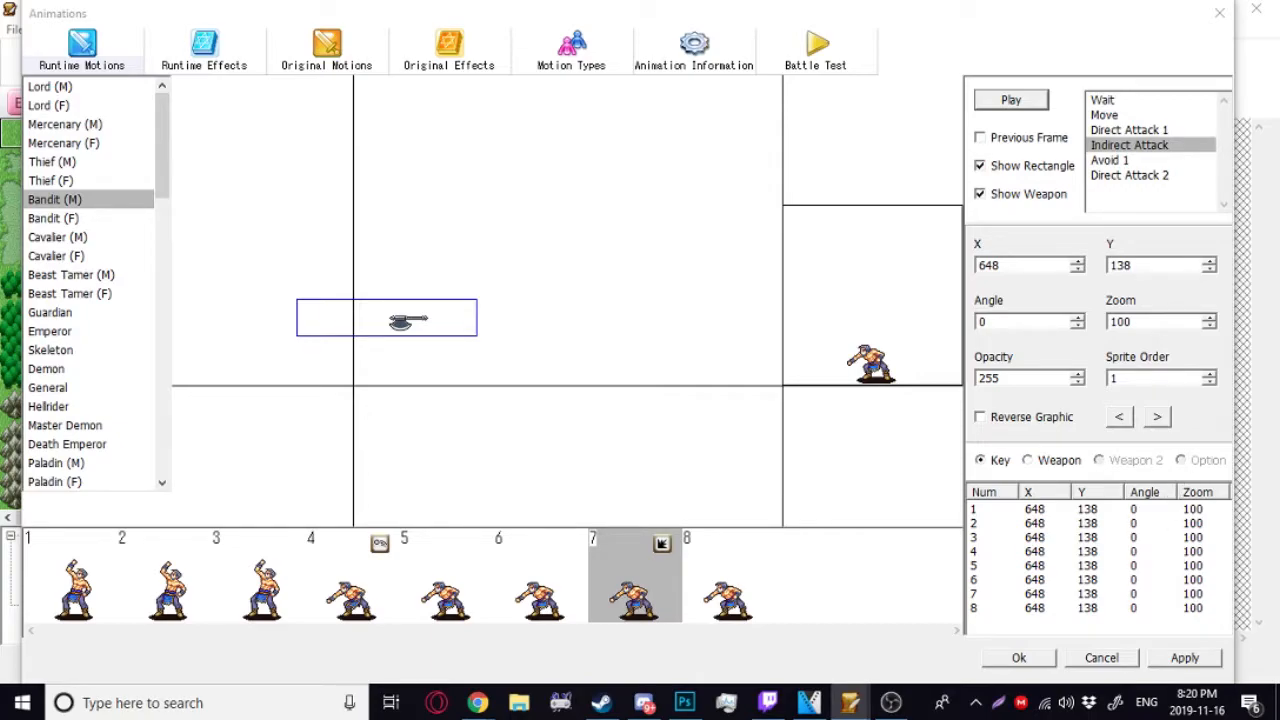
pyautogui.click(362, 595)
pyautogui.click(632, 596)
pyautogui.click(378, 604)
pyautogui.click(648, 597)
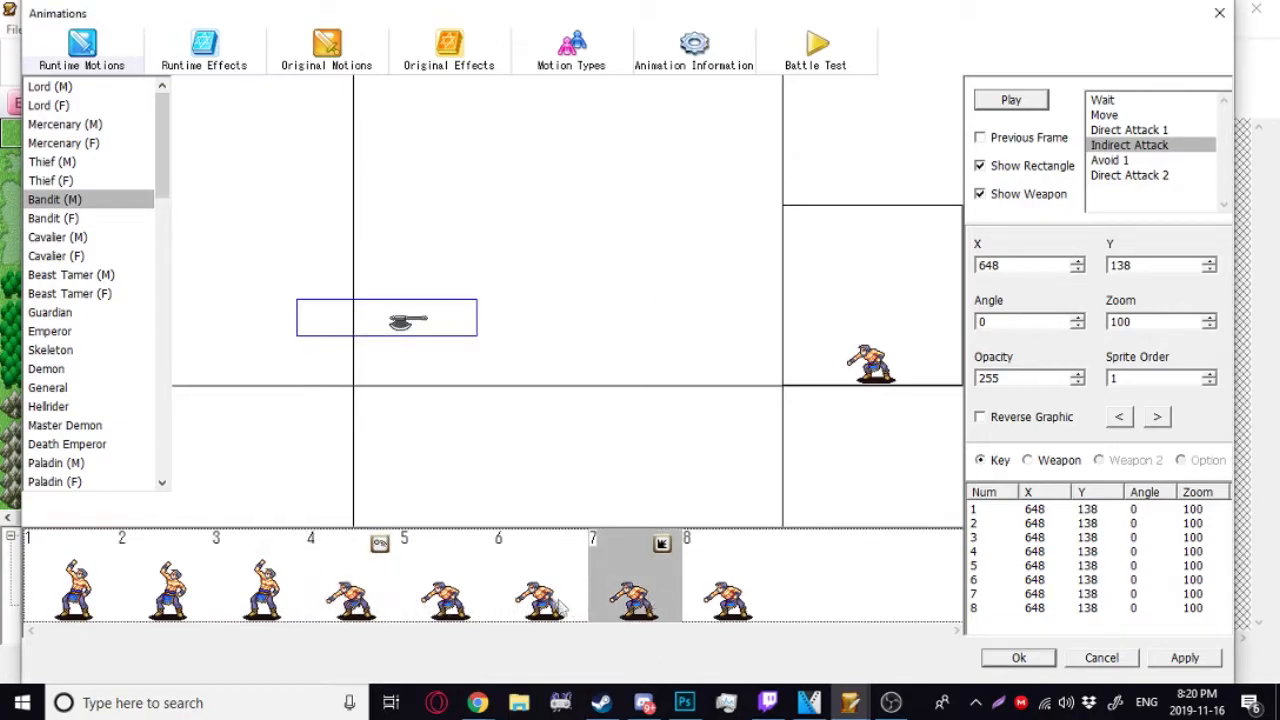
# - Insert two copies of frame 6 in Bandit (M)'s Indirect Attack and delete the last frame
pyautogui.click(553, 601)
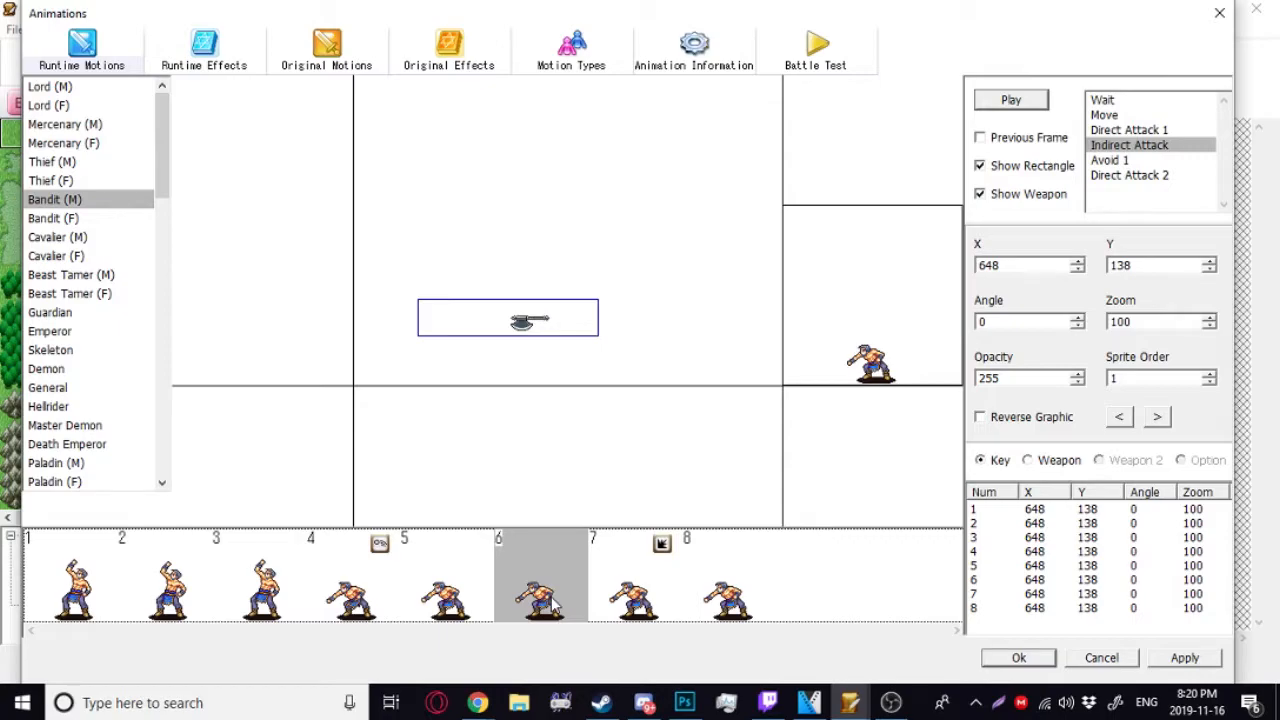
pyautogui.hotkey('ctrl', 'v')
pyautogui.hotkey('ctrl', 'v')
pyautogui.rightClick(950, 572)
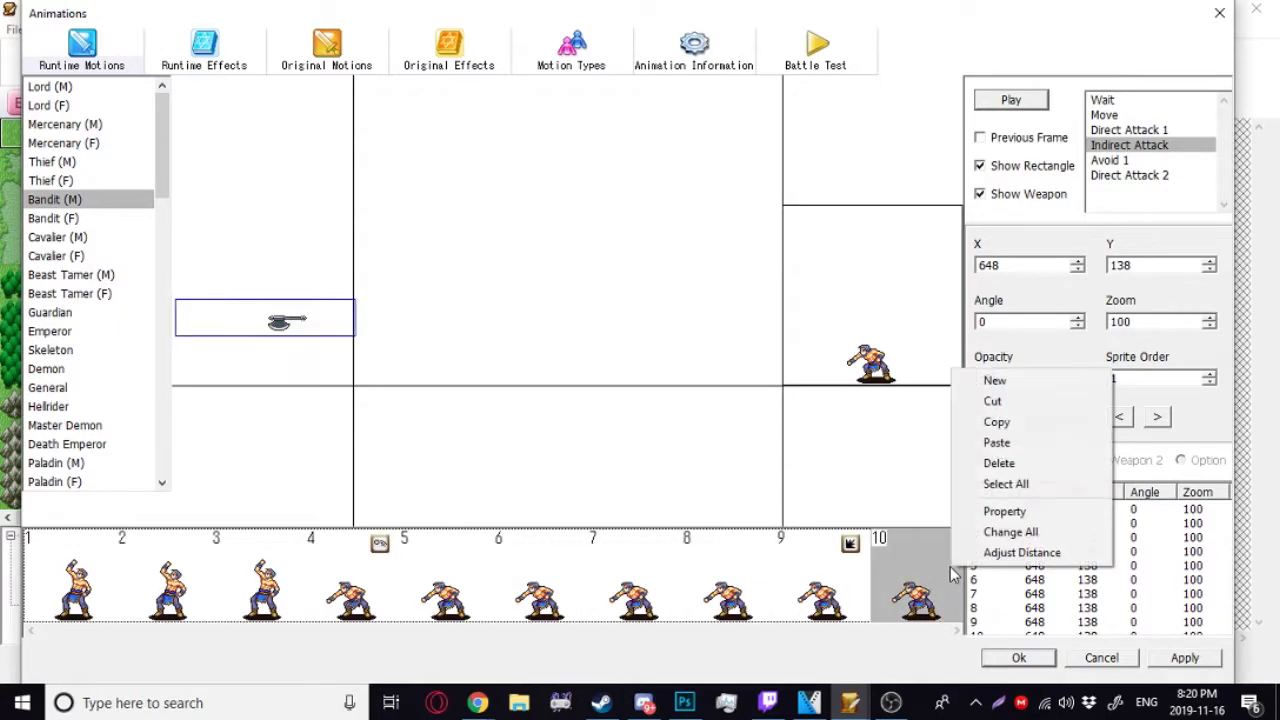
pyautogui.click(999, 463)
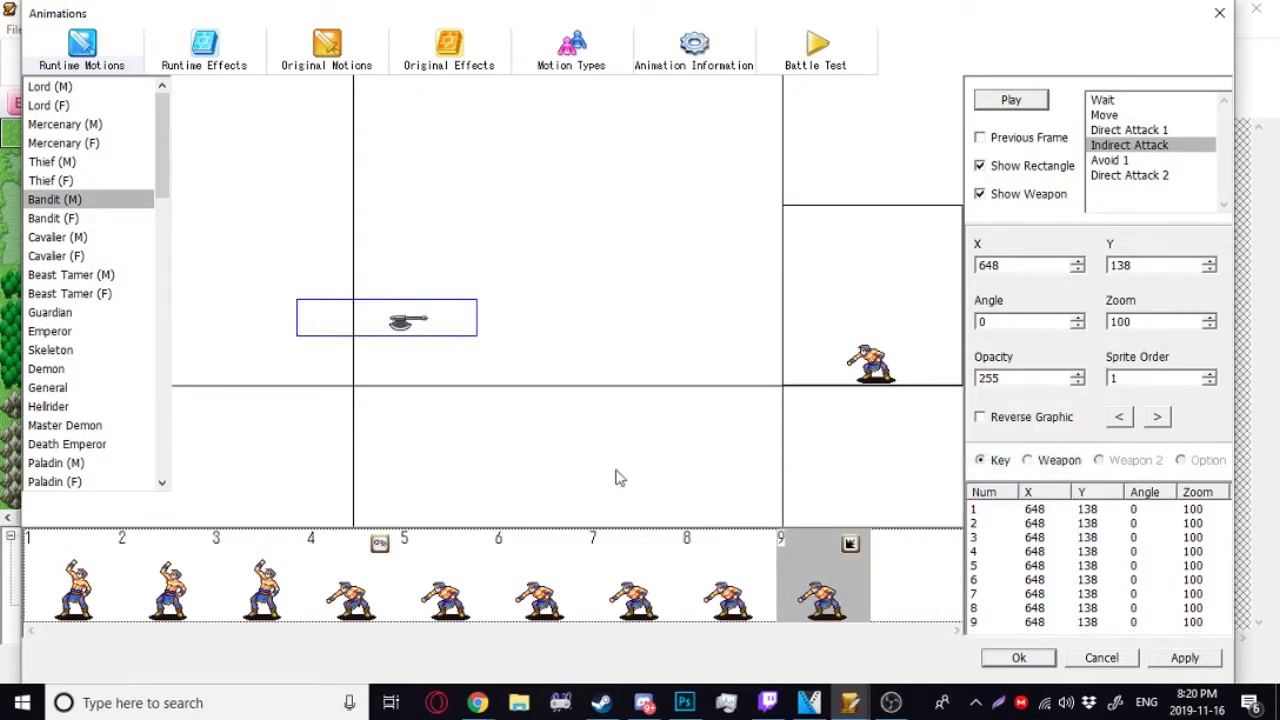
# - Set the thrown axe's angle to 20 in frame 4 of Bandit (M)'s Indirect Attack
pyautogui.click(372, 584)
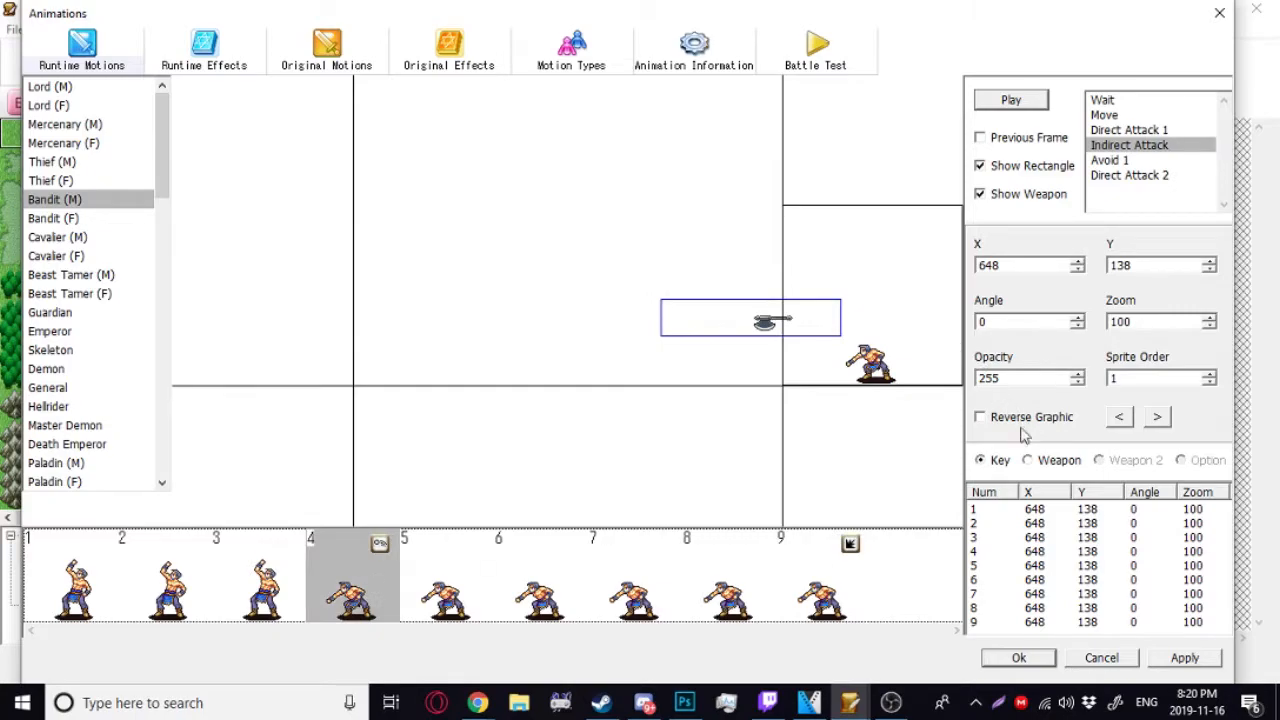
pyautogui.click(1028, 460)
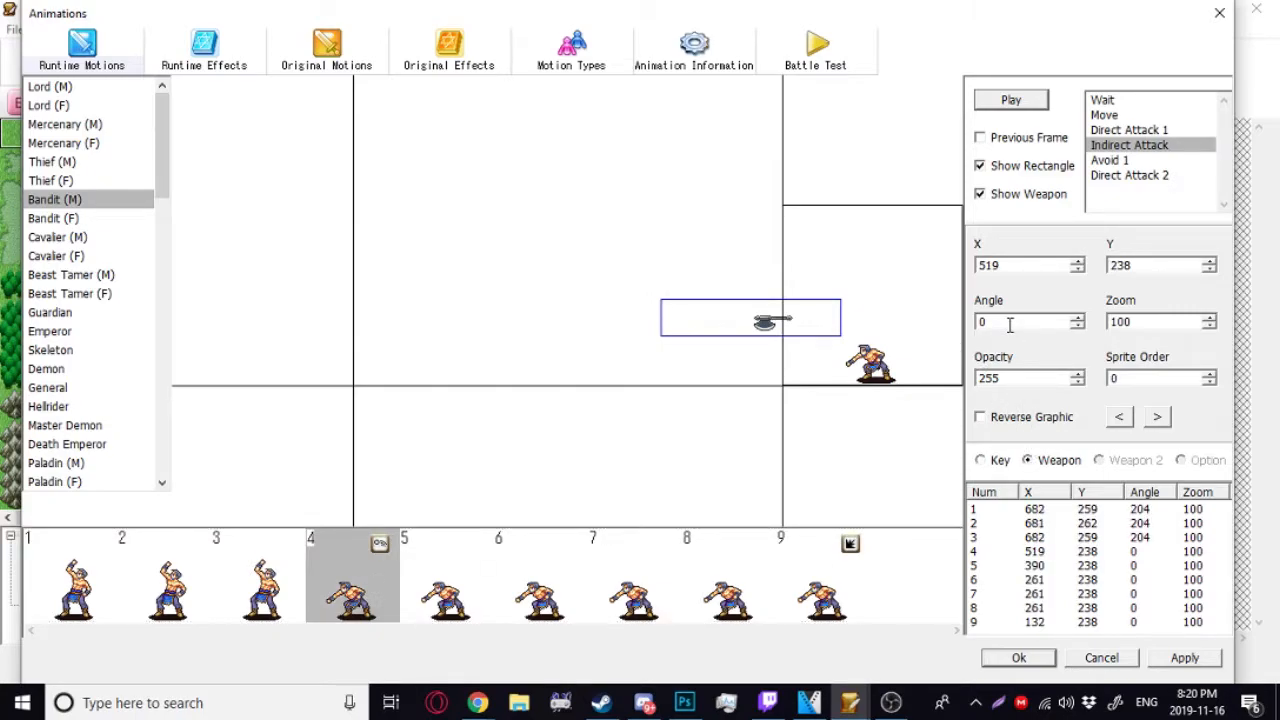
pyautogui.click(1077, 317)
pyautogui.click(1077, 317)
pyautogui.click(1077, 317)
pyautogui.click(1077, 317)
pyautogui.click(1077, 317)
pyautogui.click(1077, 317)
pyautogui.click(1077, 317)
pyautogui.click(1078, 317)
pyautogui.click(1078, 317)
pyautogui.click(1078, 317)
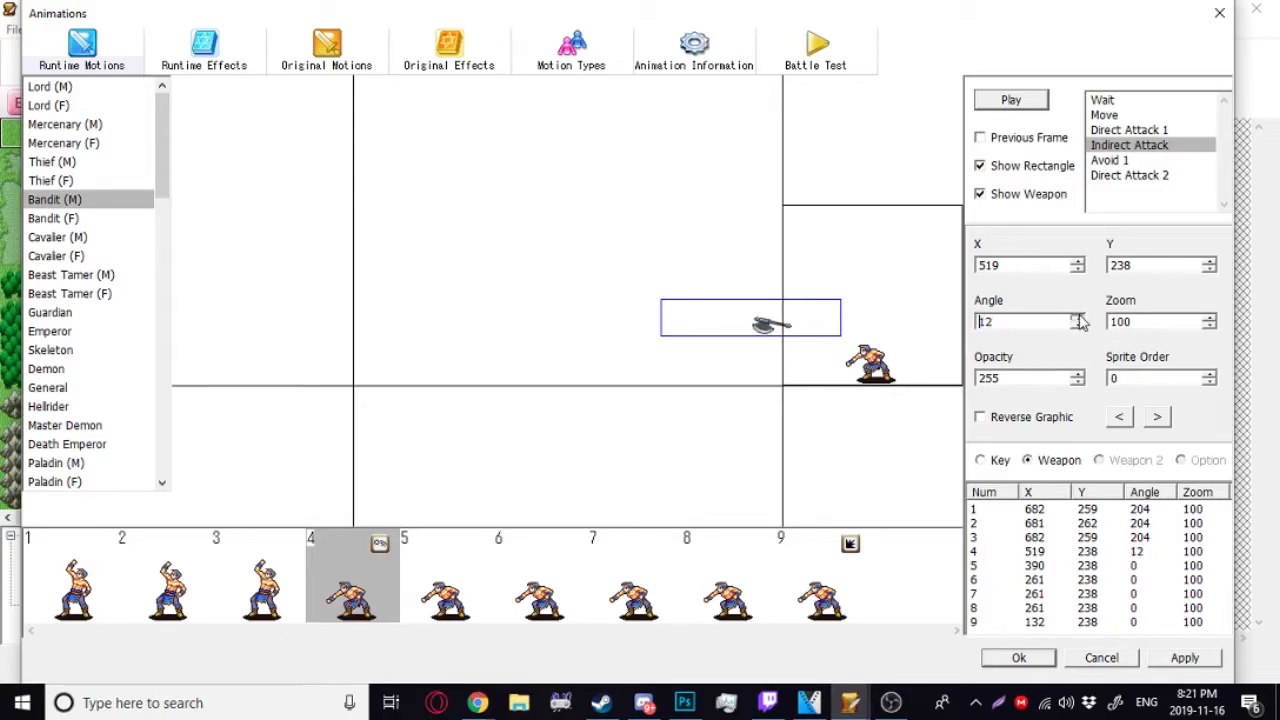
pyautogui.click(1078, 317)
pyautogui.click(1078, 317)
pyautogui.click(1078, 317)
pyautogui.click(1078, 317)
# - Move frame 4's axe near the bandit's hand, to about X 571, Y 248, comparing it with frame 3
pyautogui.moveTo(787, 323); pyautogui.dragTo(840, 340)
pyautogui.click(386, 598)
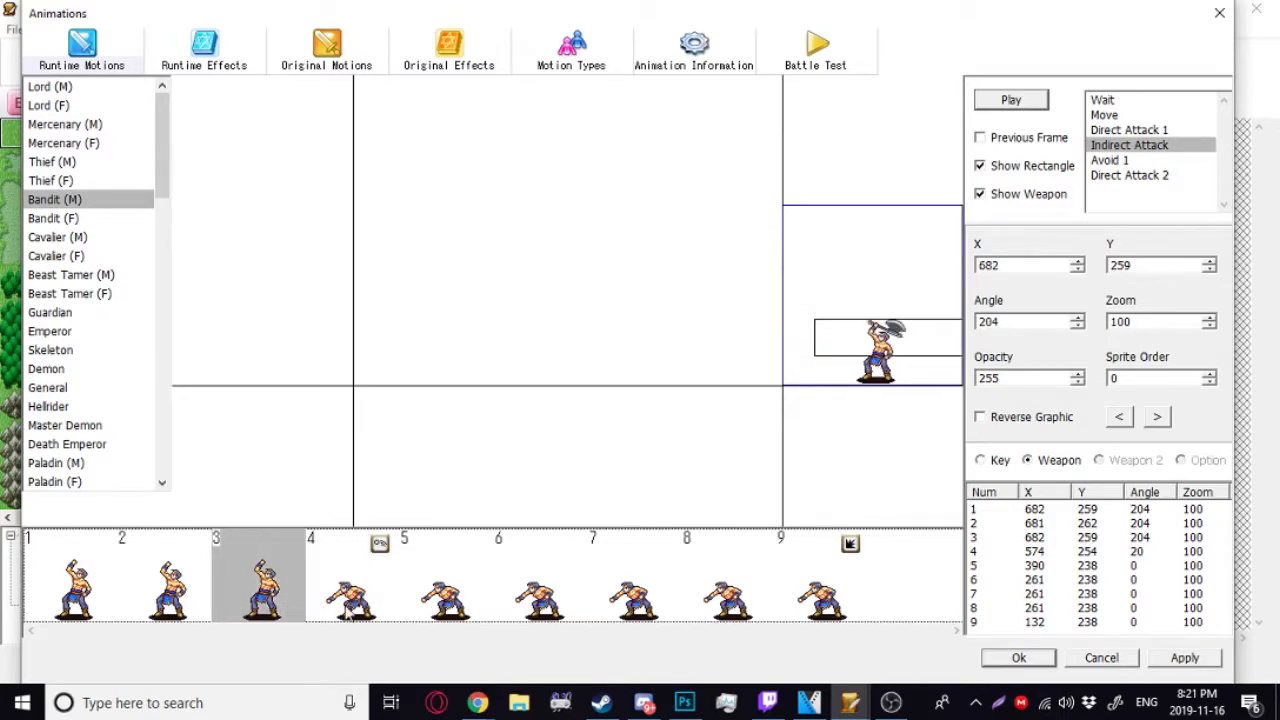
pyautogui.click(263, 570)
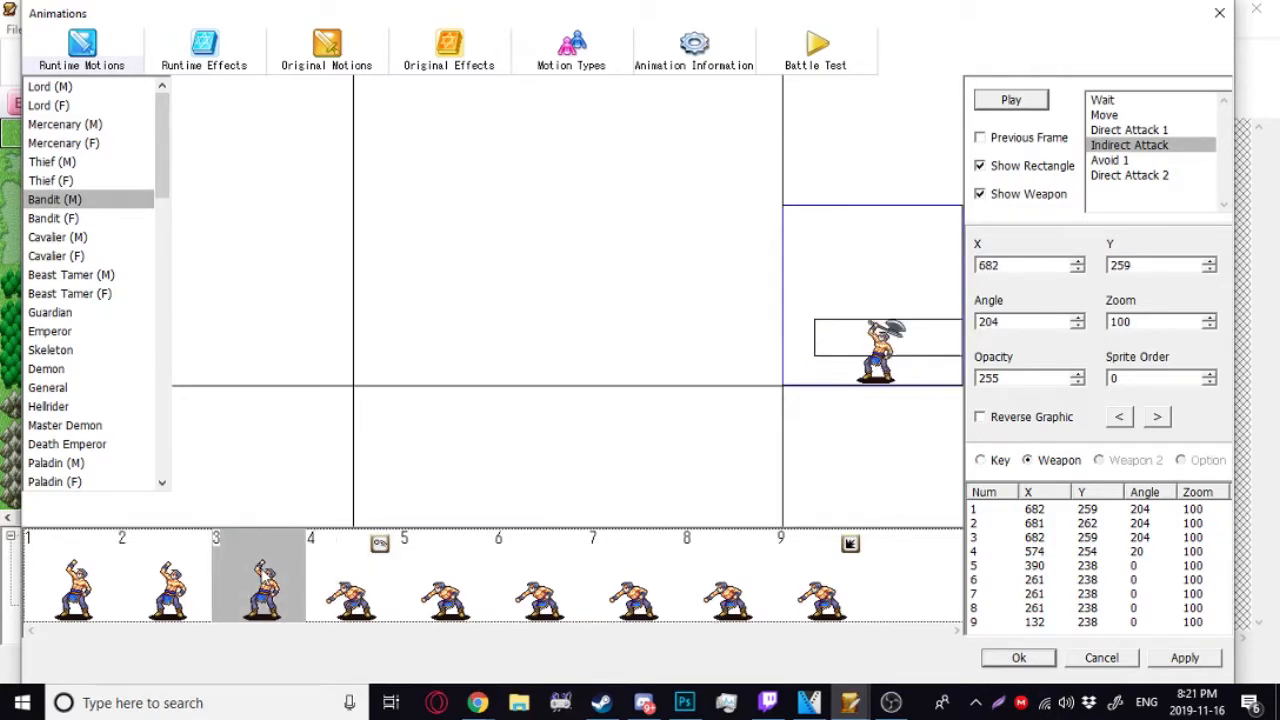
pyautogui.click(323, 584)
pyautogui.moveTo(836, 343); pyautogui.dragTo(833, 337)
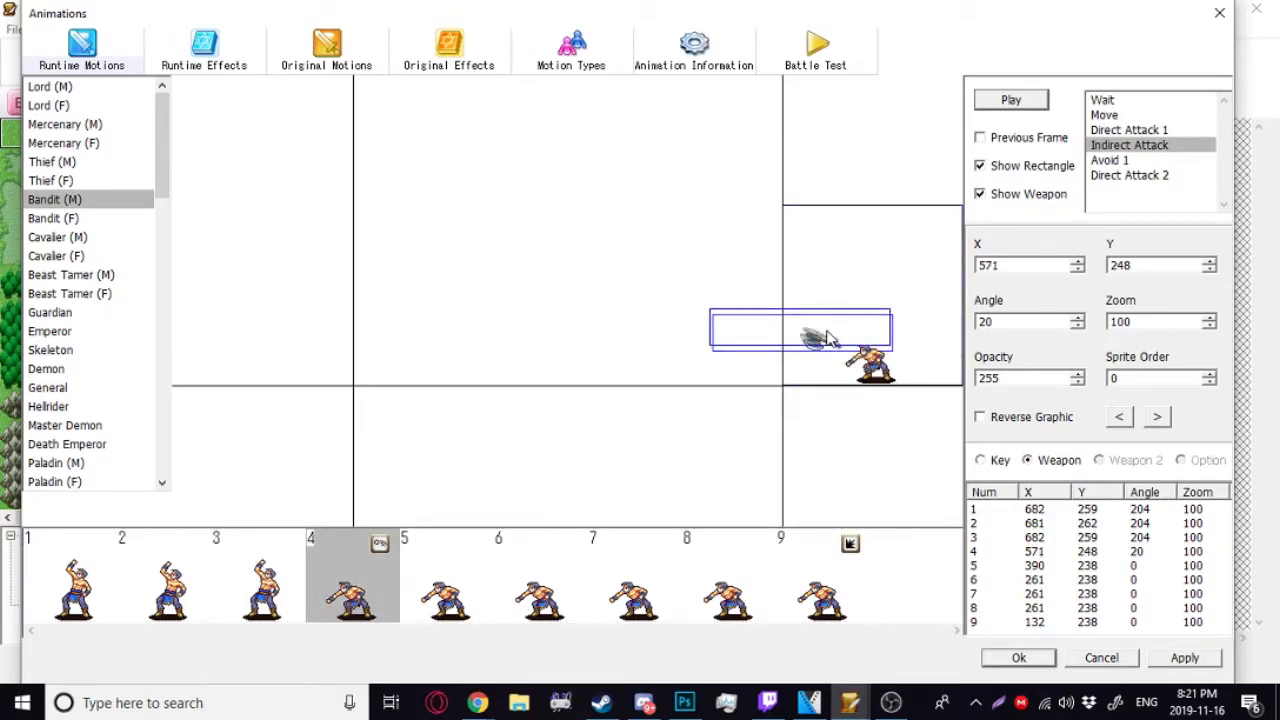
pyautogui.click(268, 590)
pyautogui.click(310, 600)
pyautogui.click(215, 598)
pyautogui.click(333, 605)
# - In frame 5, move the axe to about X 466, Y 214 and set its angle to 336
pyautogui.click(446, 596)
pyautogui.moveTo(703, 320); pyautogui.dragTo(774, 297)
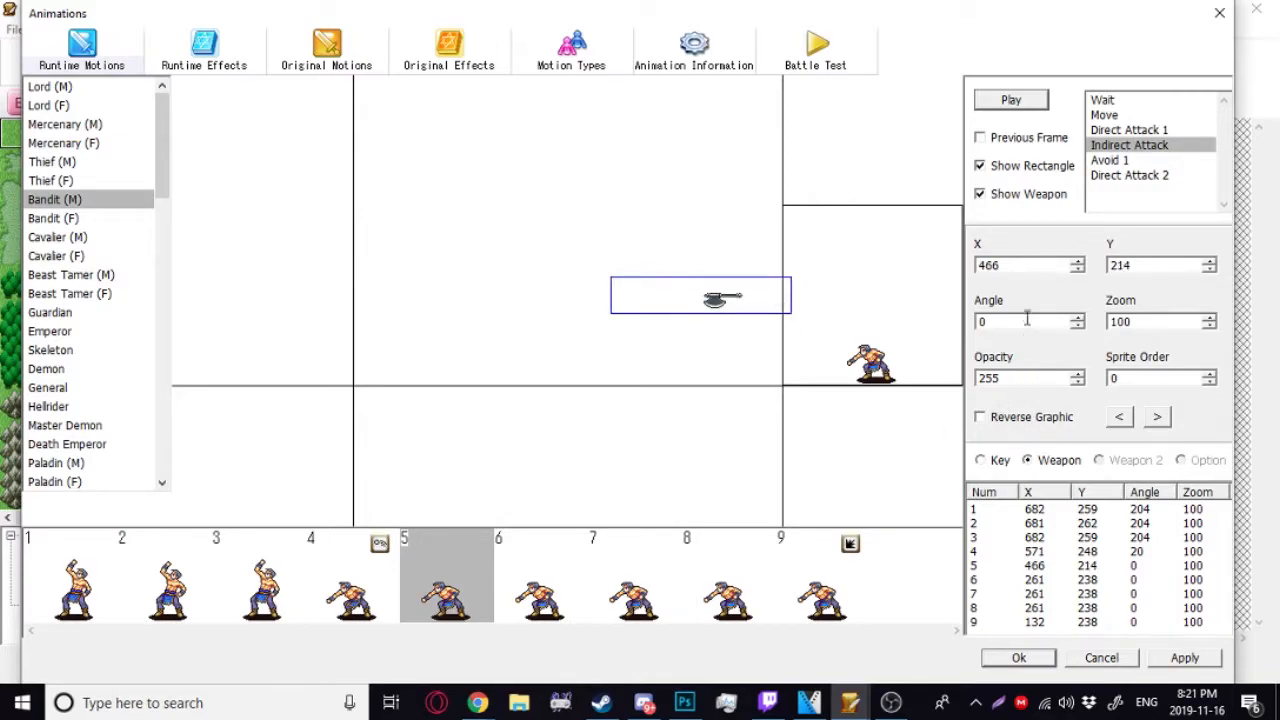
pyautogui.write('3')
pyautogui.write('60')
pyautogui.click(1083, 329)
pyautogui.click(1083, 329)
pyautogui.click(1083, 329)
pyautogui.click(1083, 329)
pyautogui.click(1083, 329)
pyautogui.click(1083, 329)
pyautogui.click(1083, 329)
pyautogui.doubleClick(1083, 329)
pyautogui.click(1083, 329)
pyautogui.click(1083, 329)
pyautogui.click(1083, 329)
pyautogui.click(1083, 329)
pyautogui.click(1083, 329)
pyautogui.click(1083, 329)
pyautogui.tripleClick(1083, 329)
pyautogui.click(1083, 329)
pyautogui.click(1083, 329)
pyautogui.click(1083, 329)
pyautogui.click(1083, 329)
pyautogui.click(1083, 329)
pyautogui.click(1083, 329)
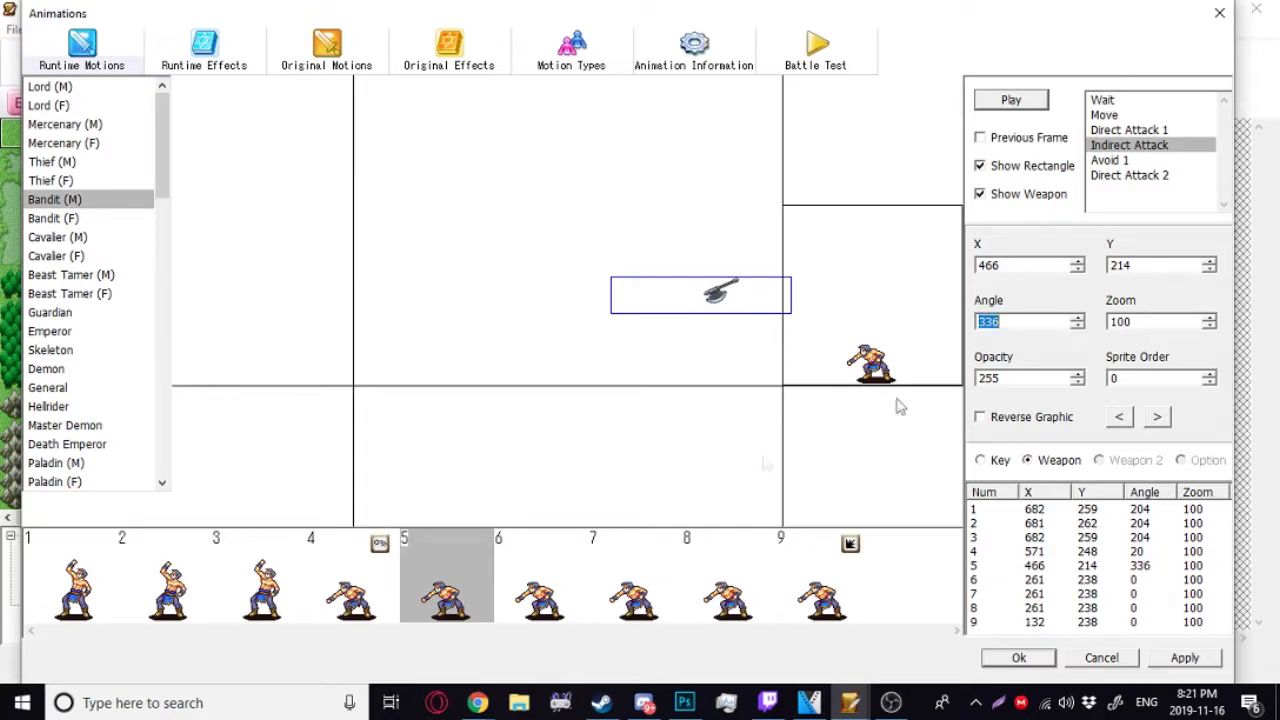
# - Compare frame 5 with frame 4 and move frame 5's axe to about X 429, Y 196
pyautogui.click(365, 585)
pyautogui.click(428, 588)
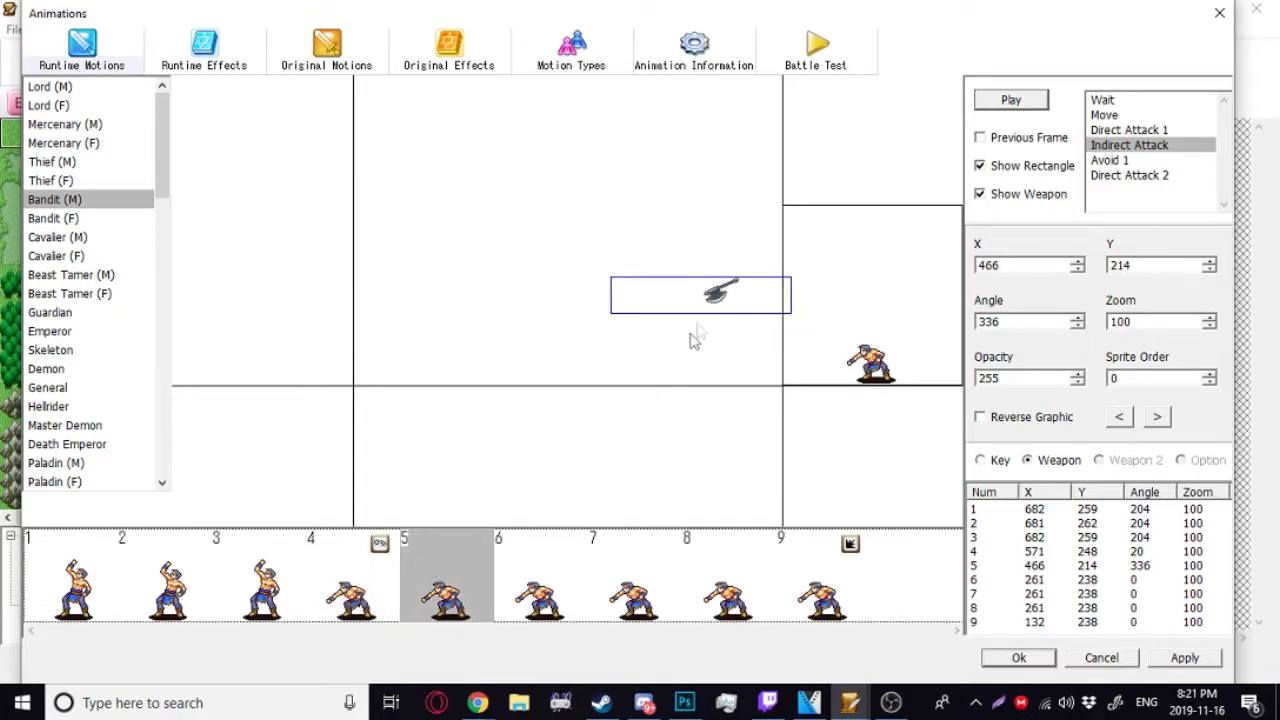
pyautogui.moveTo(712, 296); pyautogui.dragTo(651, 262)
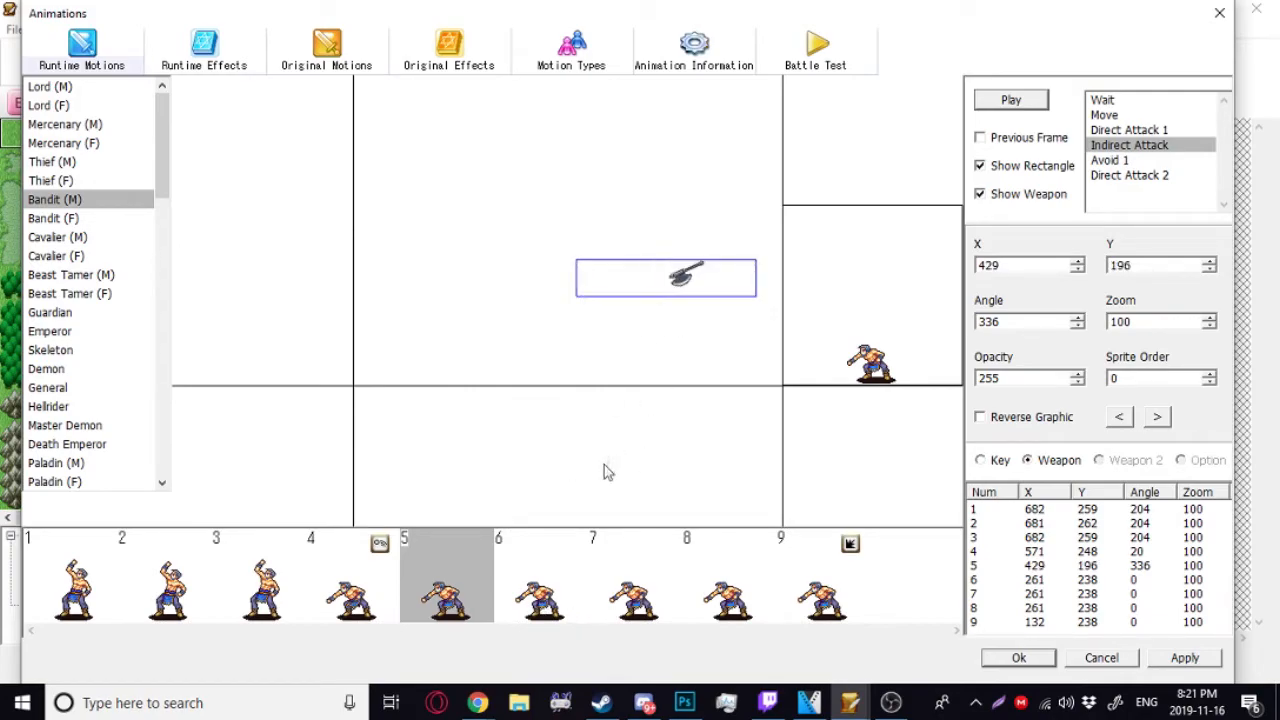
# - In frame 6, set the axe's angle to 289 and raise it to about X 304, Y 166
pyautogui.click(558, 582)
pyautogui.click(1057, 326)
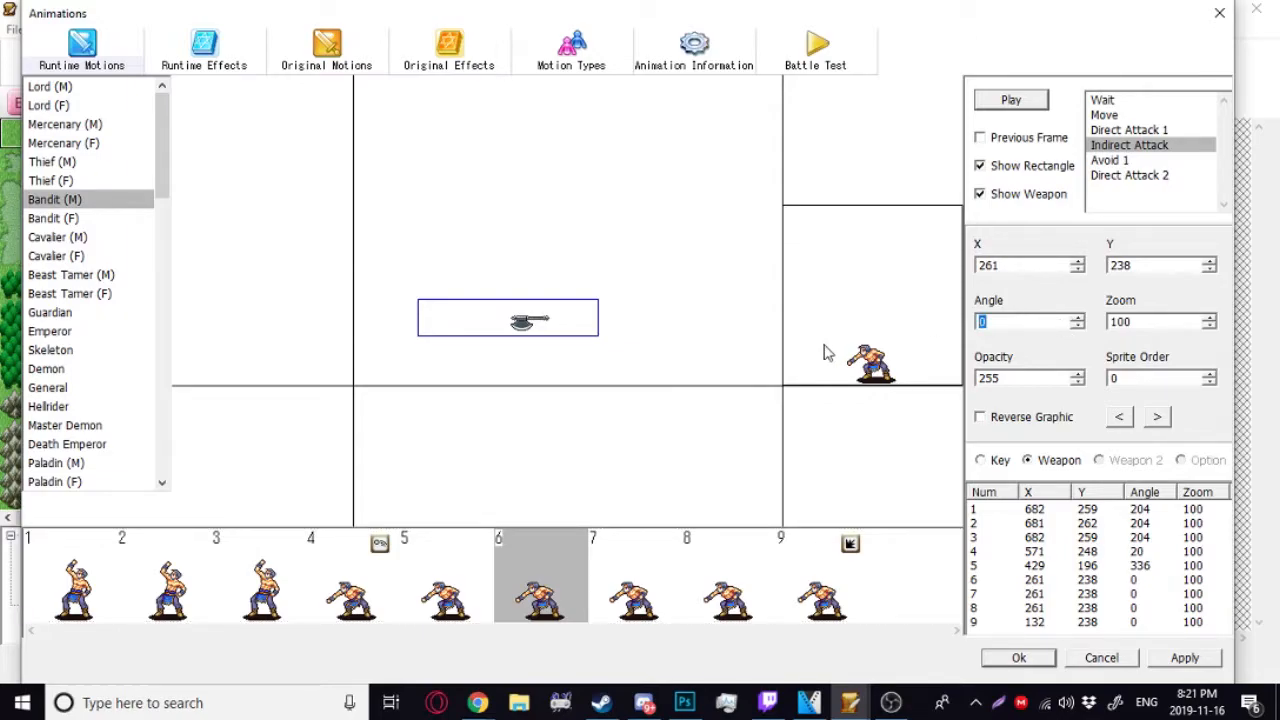
pyautogui.write('270')
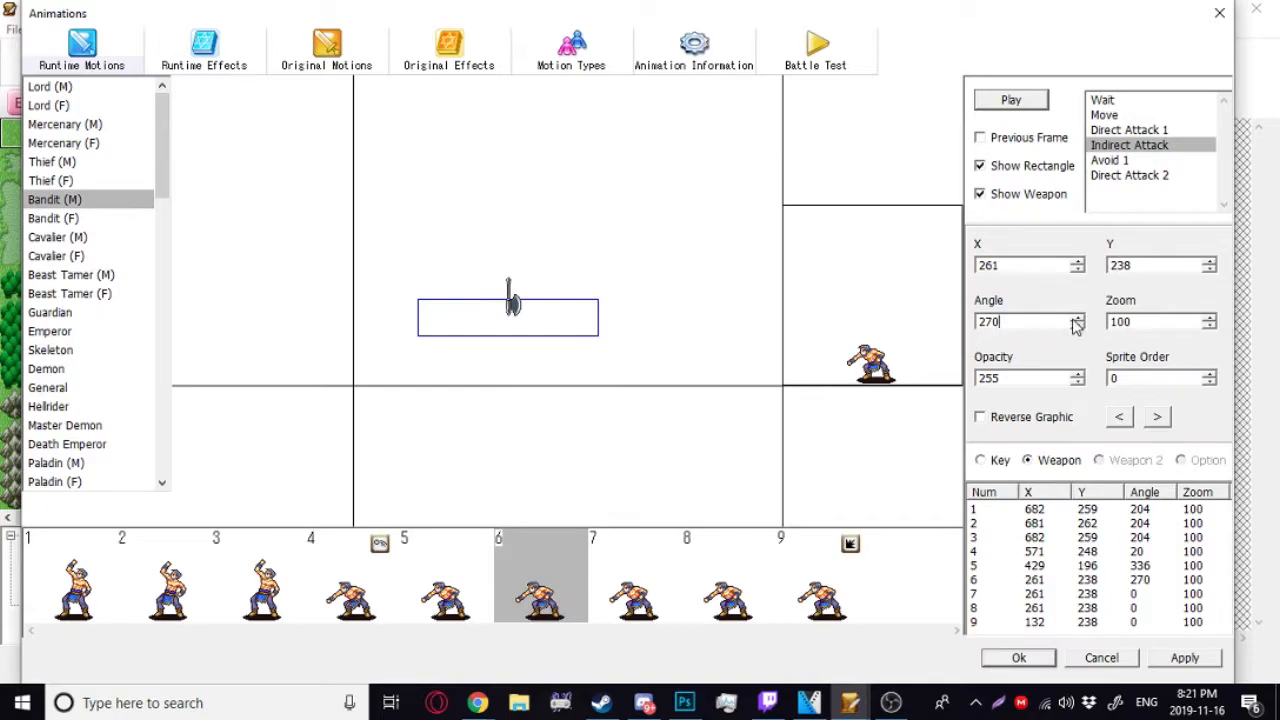
pyautogui.moveTo(1076, 318); pyautogui.dragTo(1076, 318)
pyautogui.moveTo(500, 310); pyautogui.dragTo(580, 263)
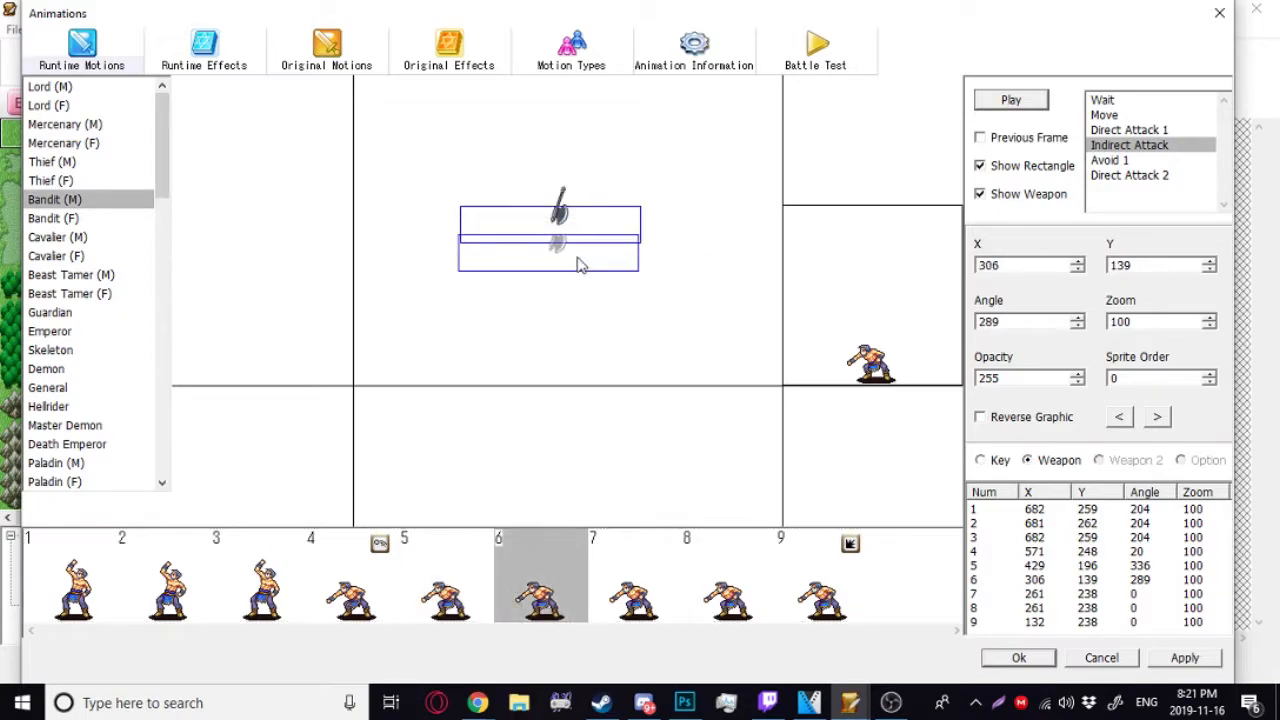
# - Step repeatedly through frames 4 to 6 to examine the axe's flight path and rotation
pyautogui.click(377, 592)
pyautogui.click(490, 594)
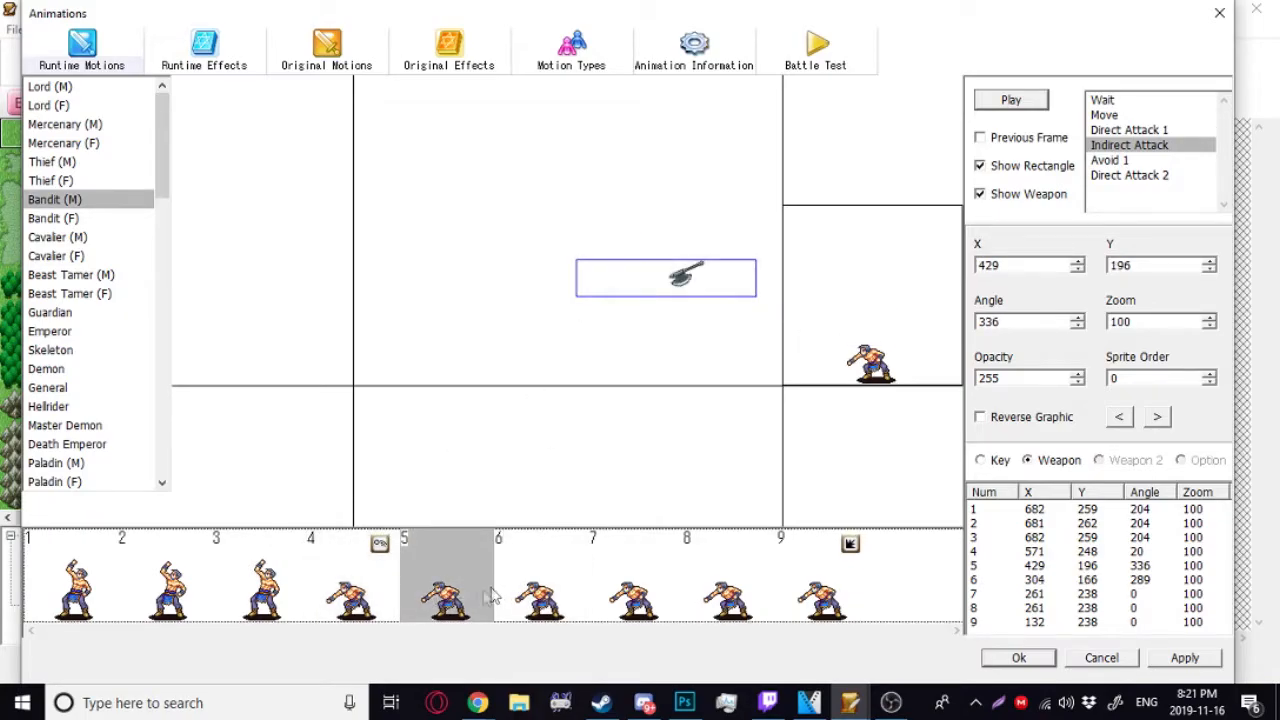
pyautogui.click(517, 600)
pyautogui.click(377, 592)
pyautogui.click(490, 594)
pyautogui.click(517, 598)
pyautogui.click(377, 592)
pyautogui.click(490, 594)
pyautogui.click(517, 598)
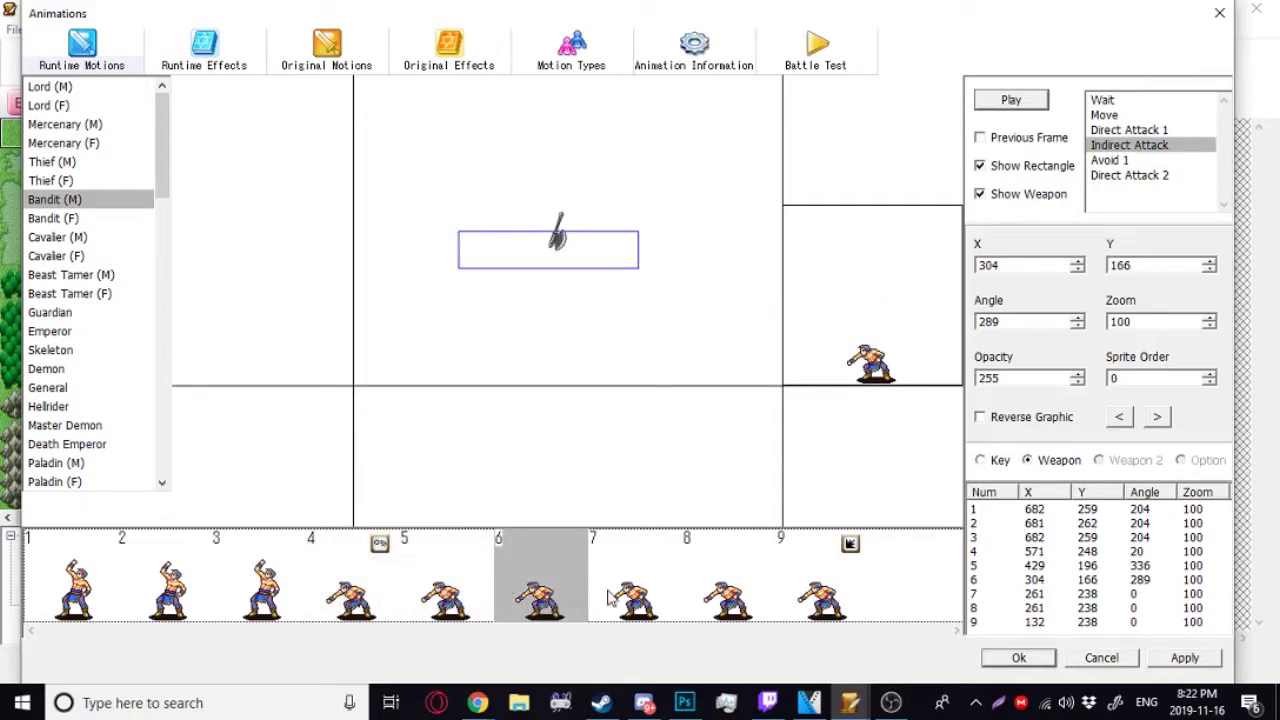
pyautogui.click(480, 615)
# - In frame 7, set the axe's angle to 133 and move it to about X 227, Y 183
pyautogui.rightClick(637, 600)
pyautogui.click(621, 616)
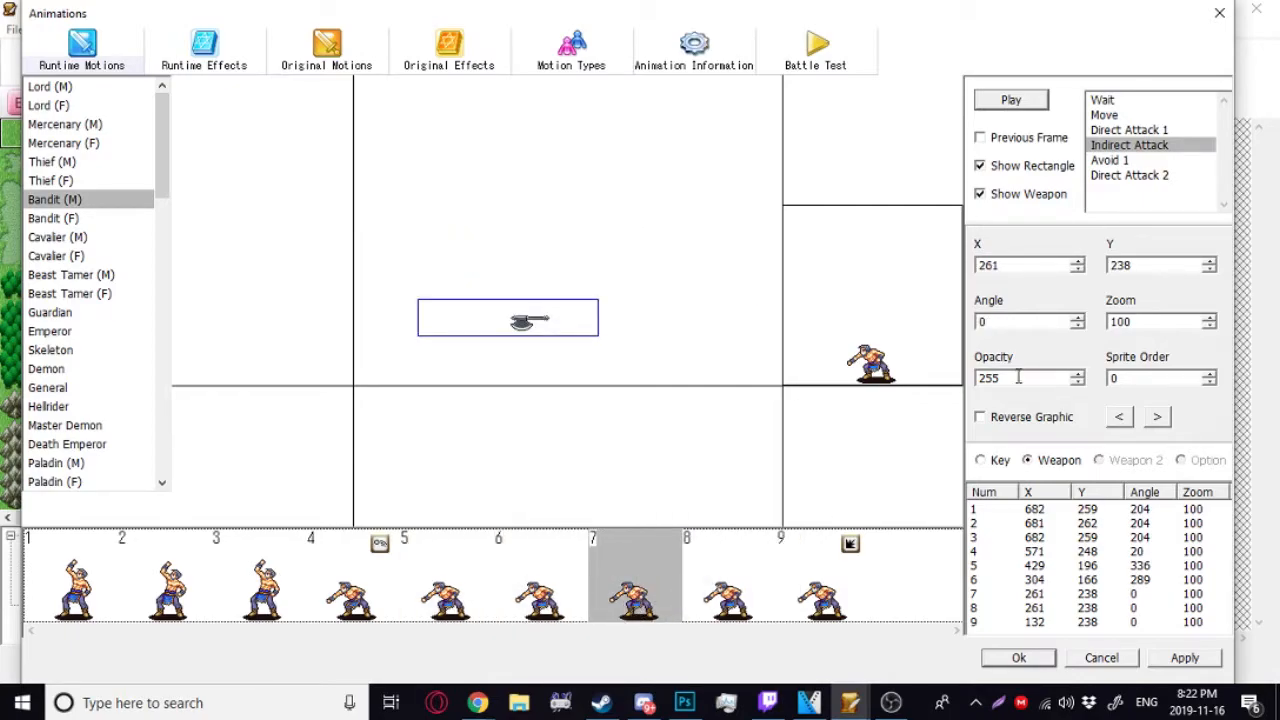
pyautogui.doubleClick(1028, 324)
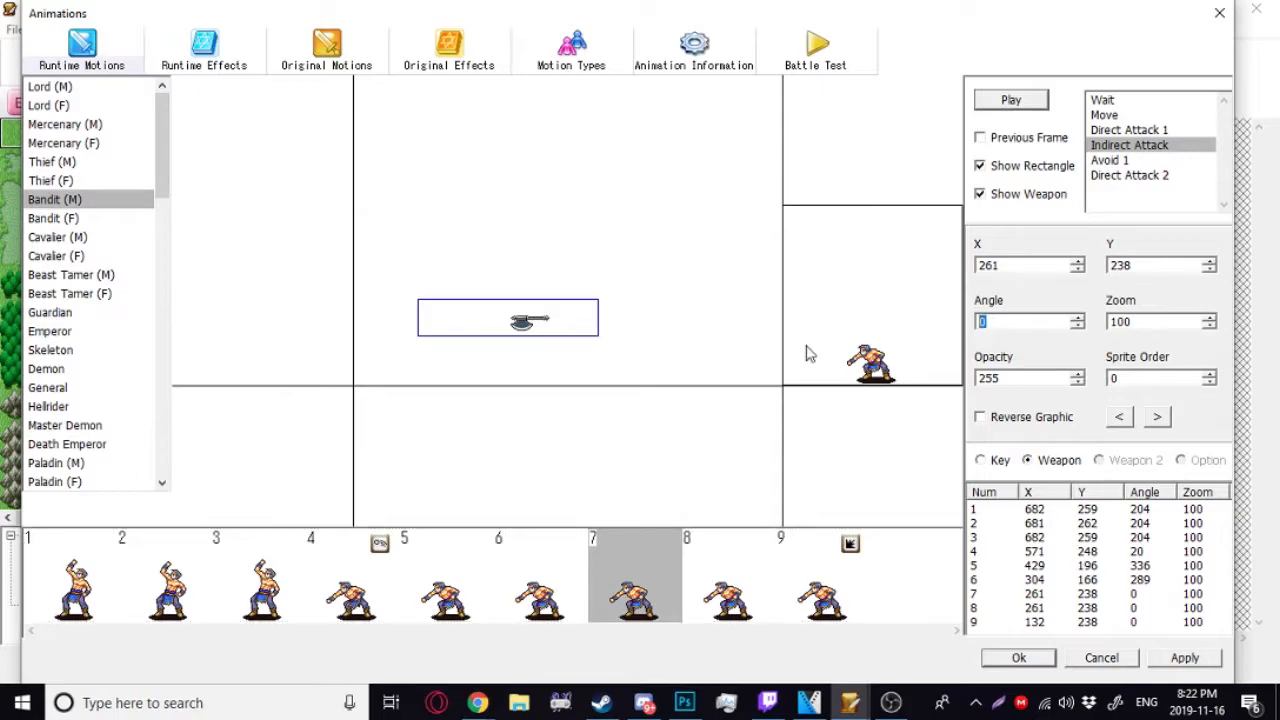
pyautogui.write('90')
pyautogui.click(1077, 327)
pyautogui.click(1077, 327)
pyautogui.click(1077, 327)
pyautogui.click(1077, 317)
pyautogui.click(1077, 317)
pyautogui.moveTo(552, 322); pyautogui.dragTo(533, 286)
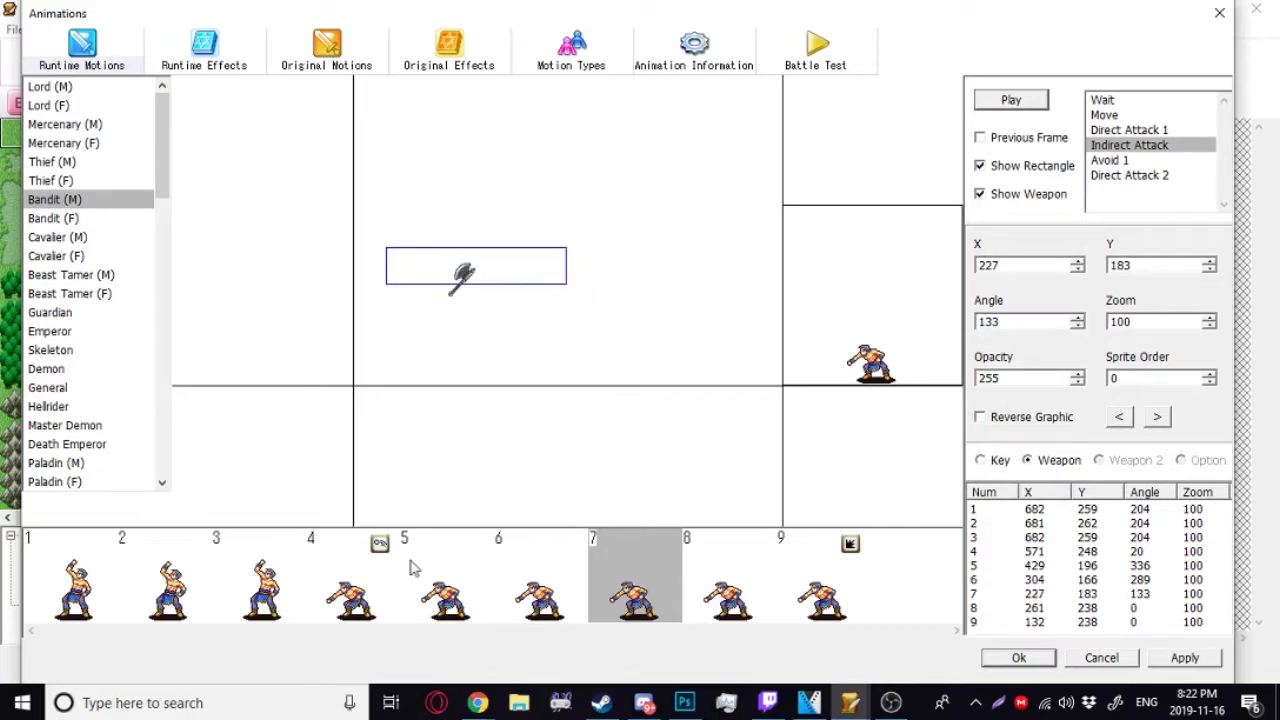
# - Compare frames 5 to 7 and raise frame 7's axe to about X 223, Y 149
pyautogui.click(472, 582)
pyautogui.click(533, 593)
pyautogui.click(620, 605)
pyautogui.moveTo(527, 278); pyautogui.dragTo(516, 259)
pyautogui.click(443, 580)
pyautogui.click(540, 580)
pyautogui.click(617, 580)
pyautogui.moveTo(490, 260); pyautogui.dragTo(497, 248)
pyautogui.click(463, 587)
pyautogui.click(560, 595)
pyautogui.click(627, 597)
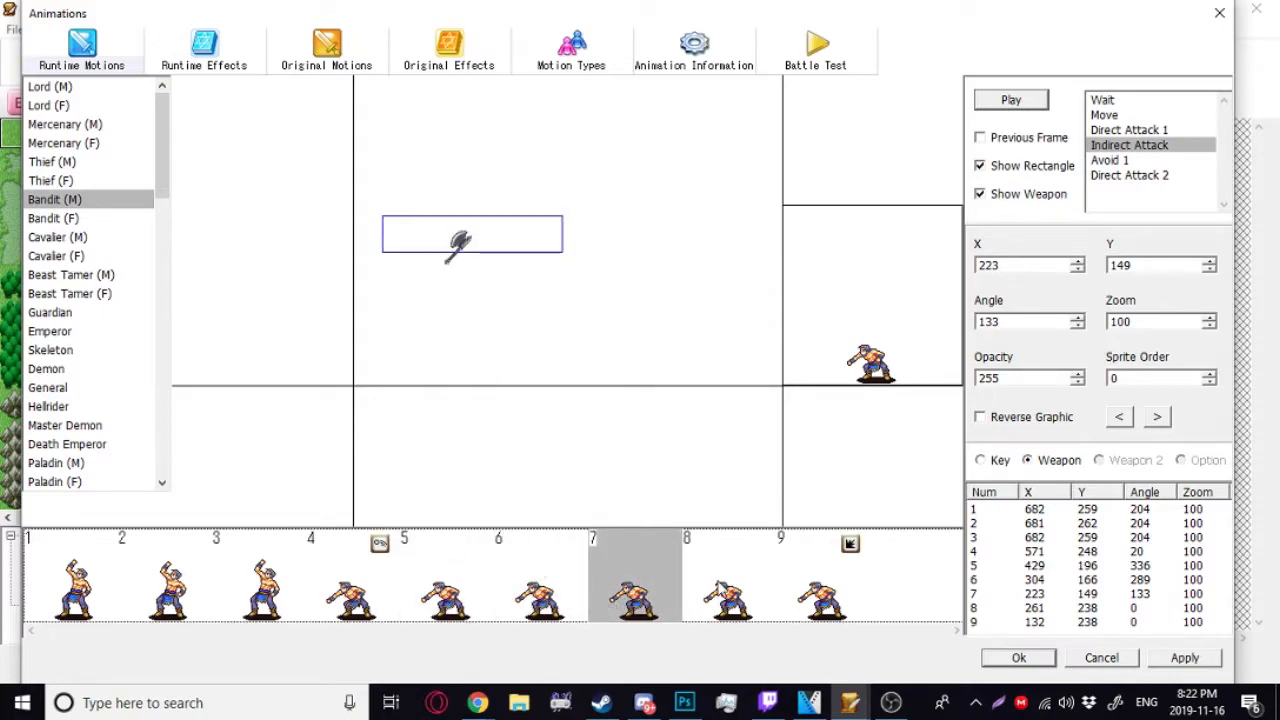
# - In frame 8, move the axe to about X 70, Y 198 and set its angle to 96
pyautogui.click(718, 586)
pyautogui.moveTo(530, 322); pyautogui.dragTo(347, 288)
pyautogui.doubleClick(1000, 324)
pyautogui.click(652, 588)
pyautogui.click(705, 597)
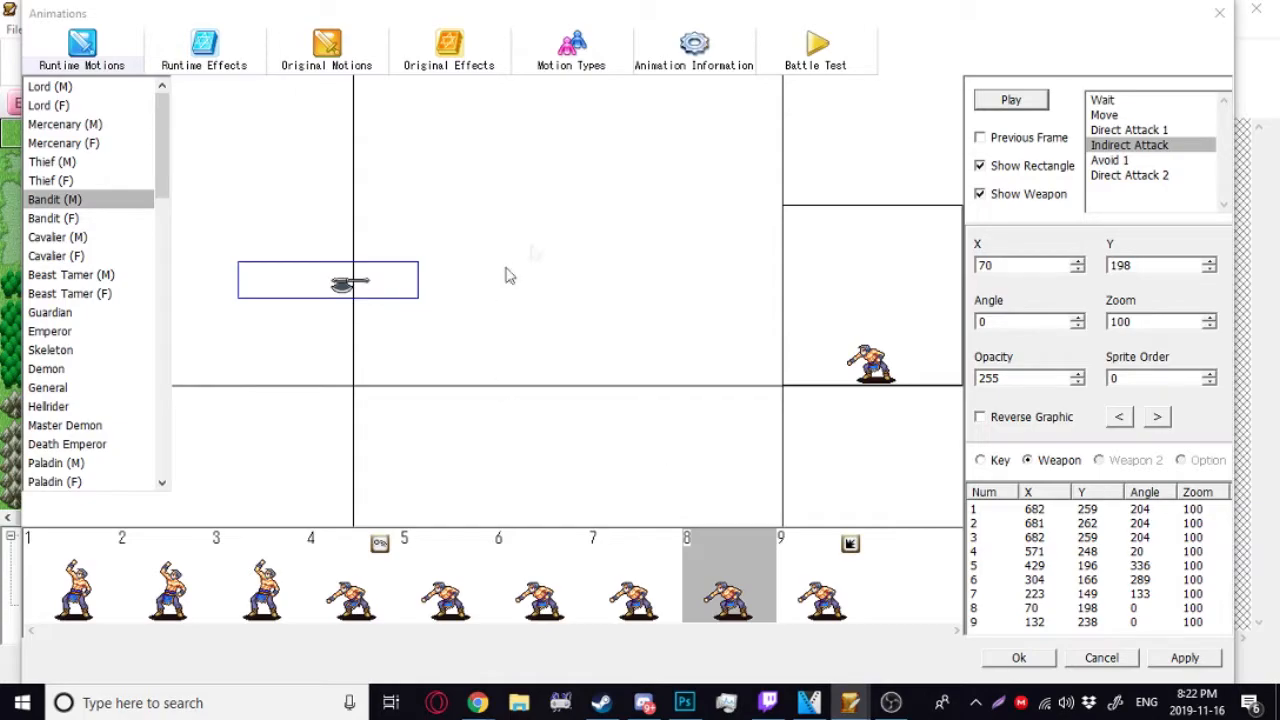
pyautogui.click(1068, 320)
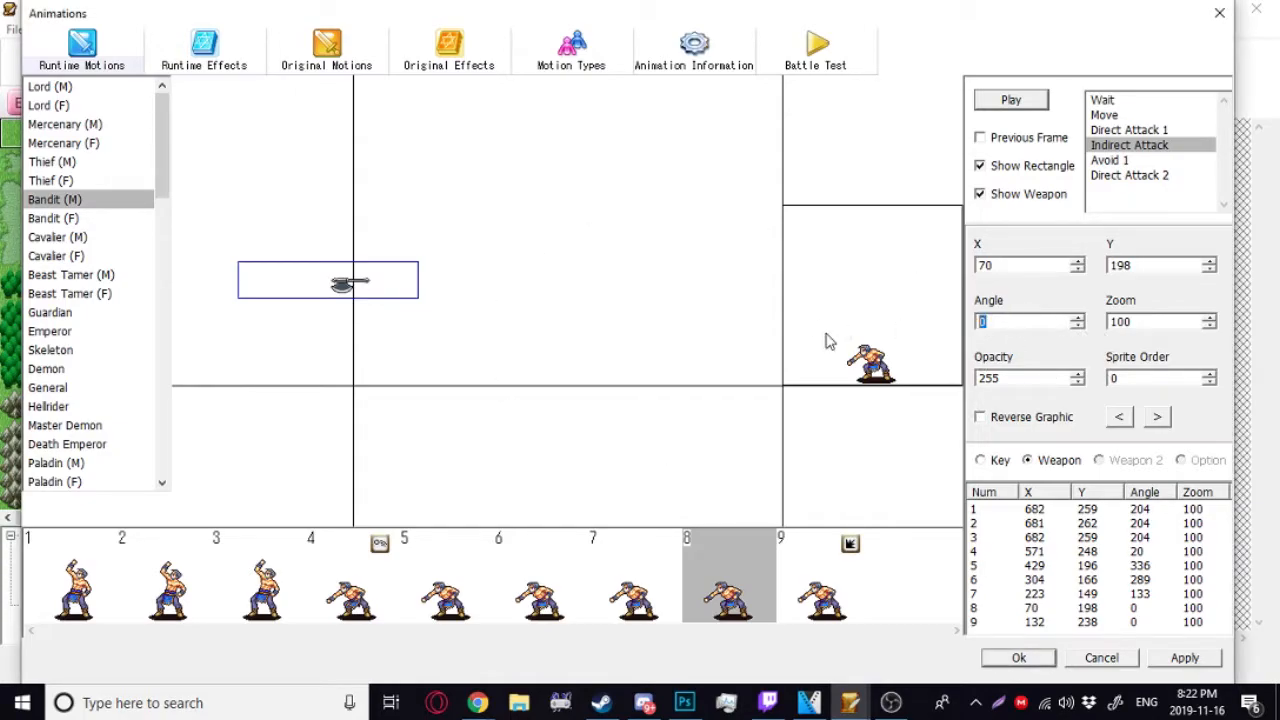
pyautogui.write('89')
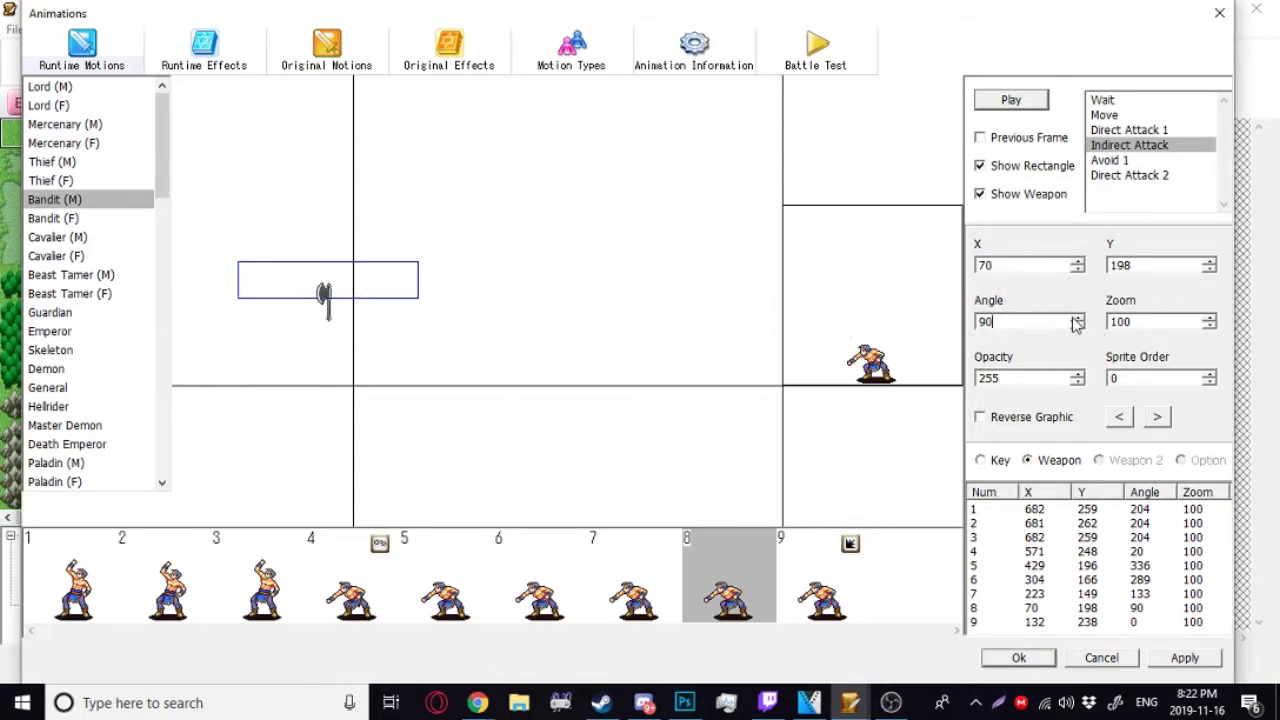
pyautogui.doubleClick(1077, 326)
pyautogui.tripleClick(1079, 318)
pyautogui.tripleClick(1079, 318)
pyautogui.tripleClick(1079, 318)
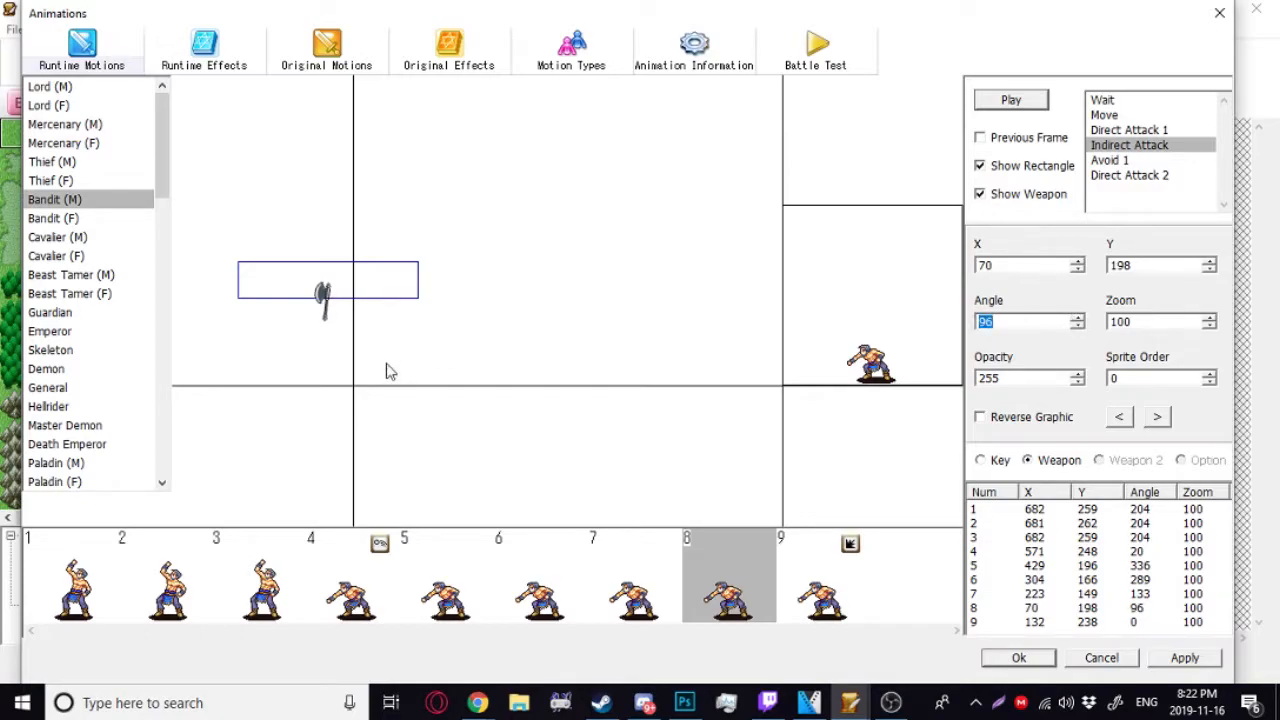
# - In frame 9, move the axe to about X 8, Y 269 and set its angle to 73
pyautogui.click(829, 585)
pyautogui.moveTo(408, 333); pyautogui.dragTo(297, 356)
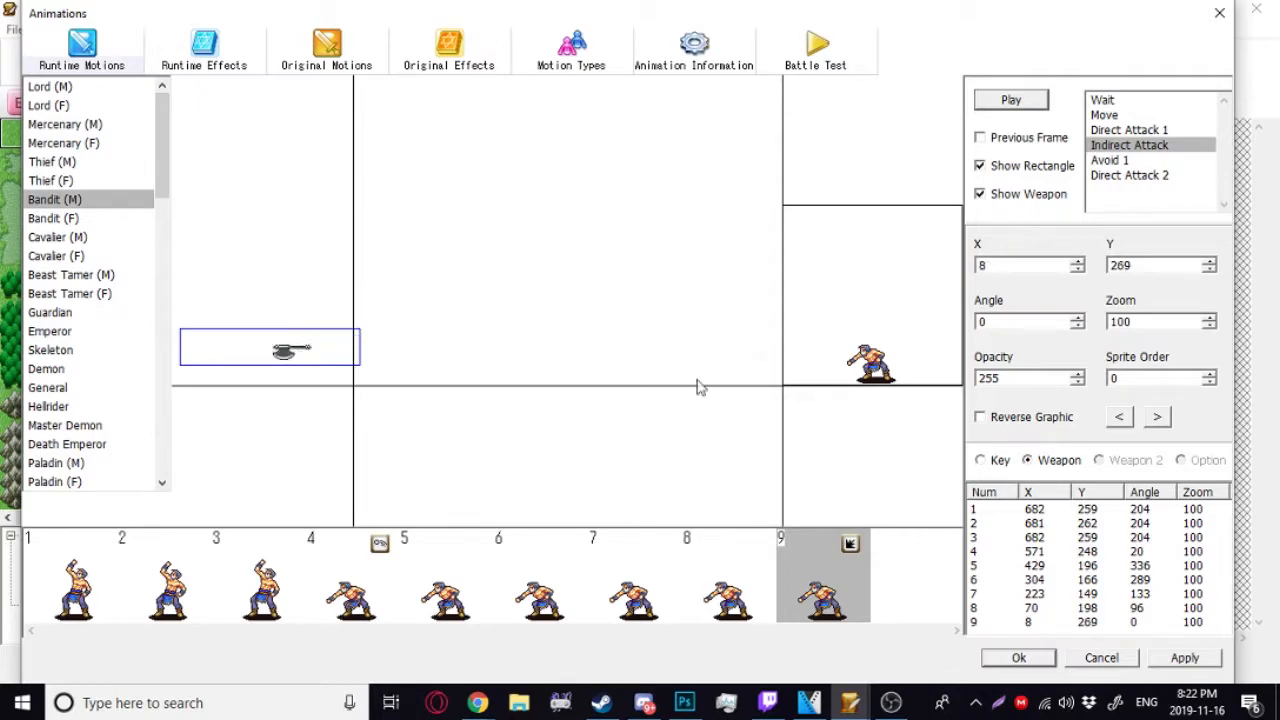
pyautogui.write('90')
pyautogui.click(1079, 326)
pyautogui.click(1079, 326)
pyautogui.click(1079, 326)
pyautogui.click(1079, 326)
pyautogui.click(1079, 326)
pyautogui.click(1078, 326)
pyautogui.click(1078, 326)
pyautogui.click(1078, 326)
pyautogui.click(1078, 326)
pyautogui.click(1078, 326)
pyautogui.click(1078, 326)
pyautogui.click(1078, 326)
pyautogui.click(1077, 327)
# - Compare the axe across frames 4 to 9 and move it in frame 8 to about X 102, Y 197
pyautogui.click(545, 588)
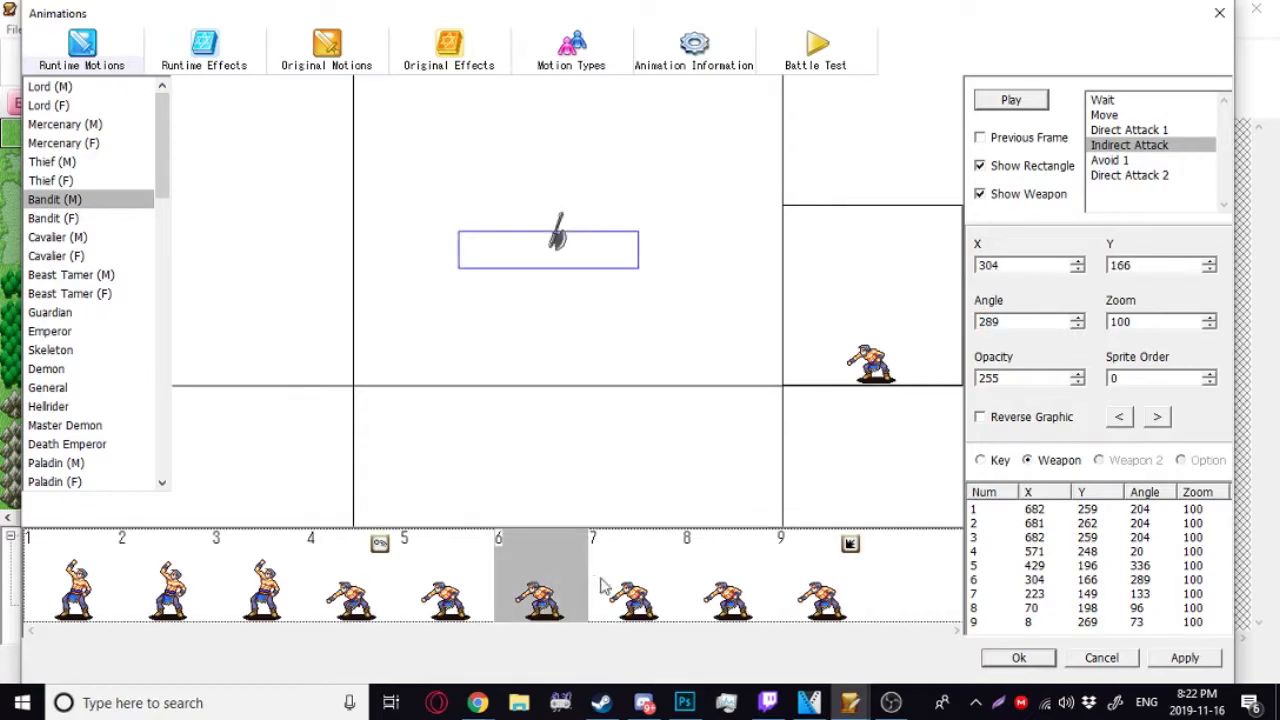
pyautogui.click(620, 590)
pyautogui.click(712, 598)
pyautogui.click(793, 600)
pyautogui.click(357, 588)
pyautogui.click(447, 590)
pyautogui.click(560, 588)
pyautogui.click(633, 593)
pyautogui.click(700, 602)
pyautogui.click(816, 603)
pyautogui.click(725, 598)
pyautogui.moveTo(372, 268); pyautogui.dragTo(404, 268)
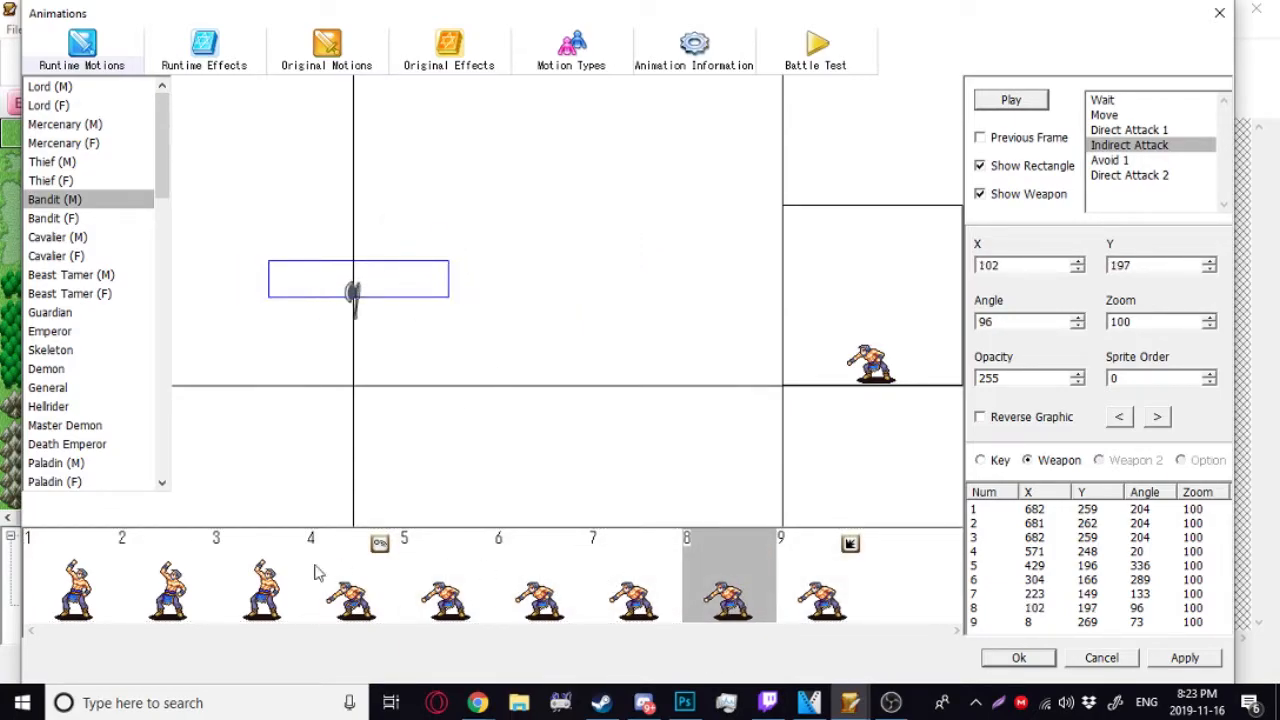
# - Step through frames 4 to 9, then play the Indirect Attack to check the axe's spinning flight
pyautogui.click(345, 588)
pyautogui.click(445, 590)
pyautogui.click(540, 590)
pyautogui.click(607, 594)
pyautogui.click(691, 598)
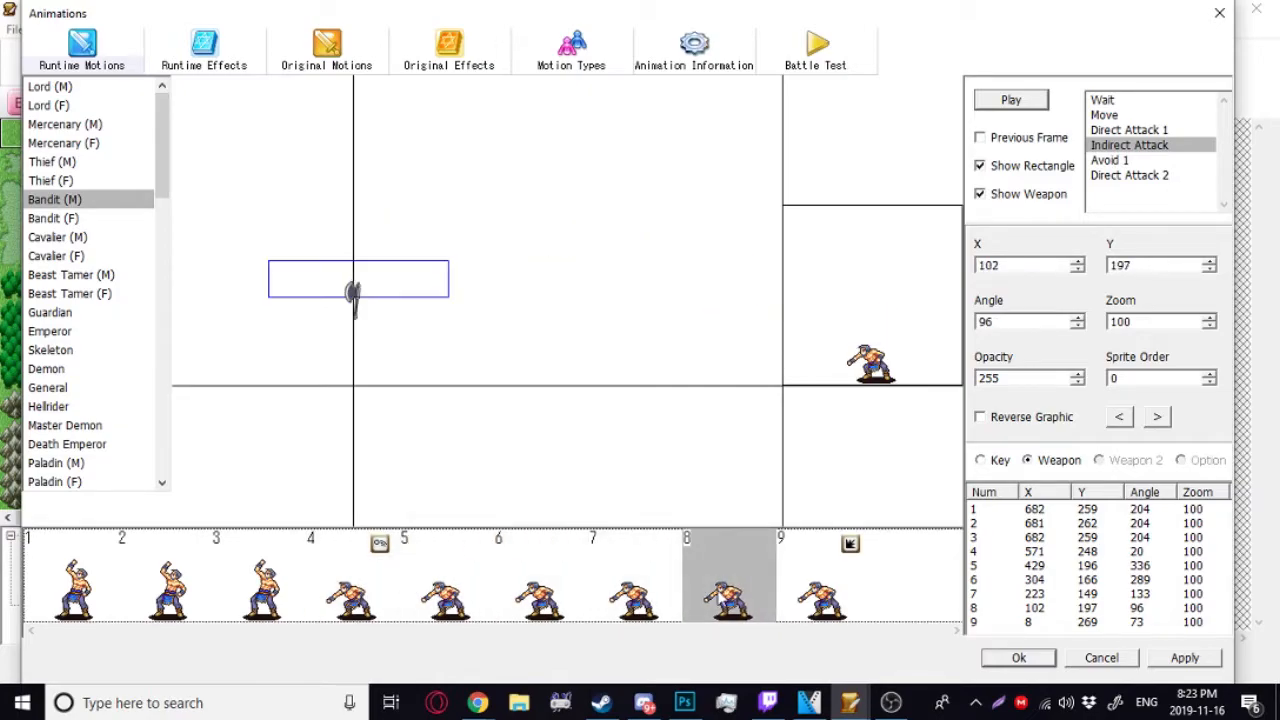
pyautogui.click(802, 592)
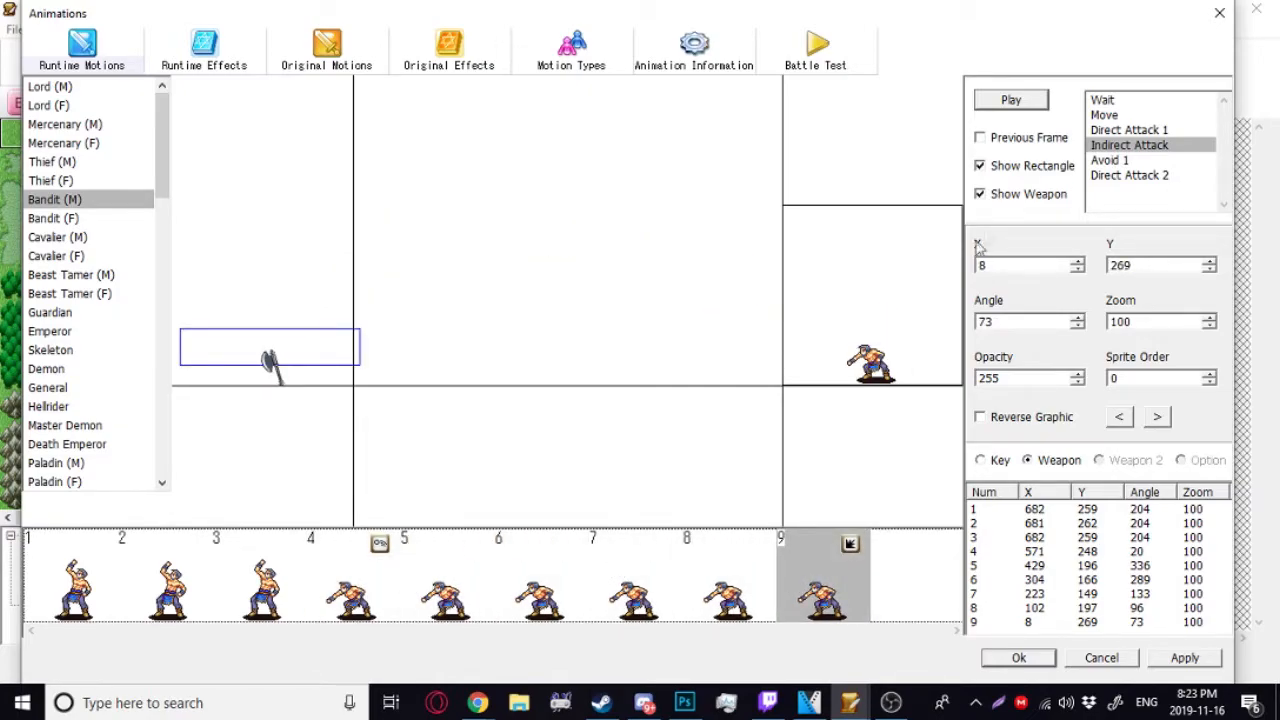
pyautogui.click(1011, 101)
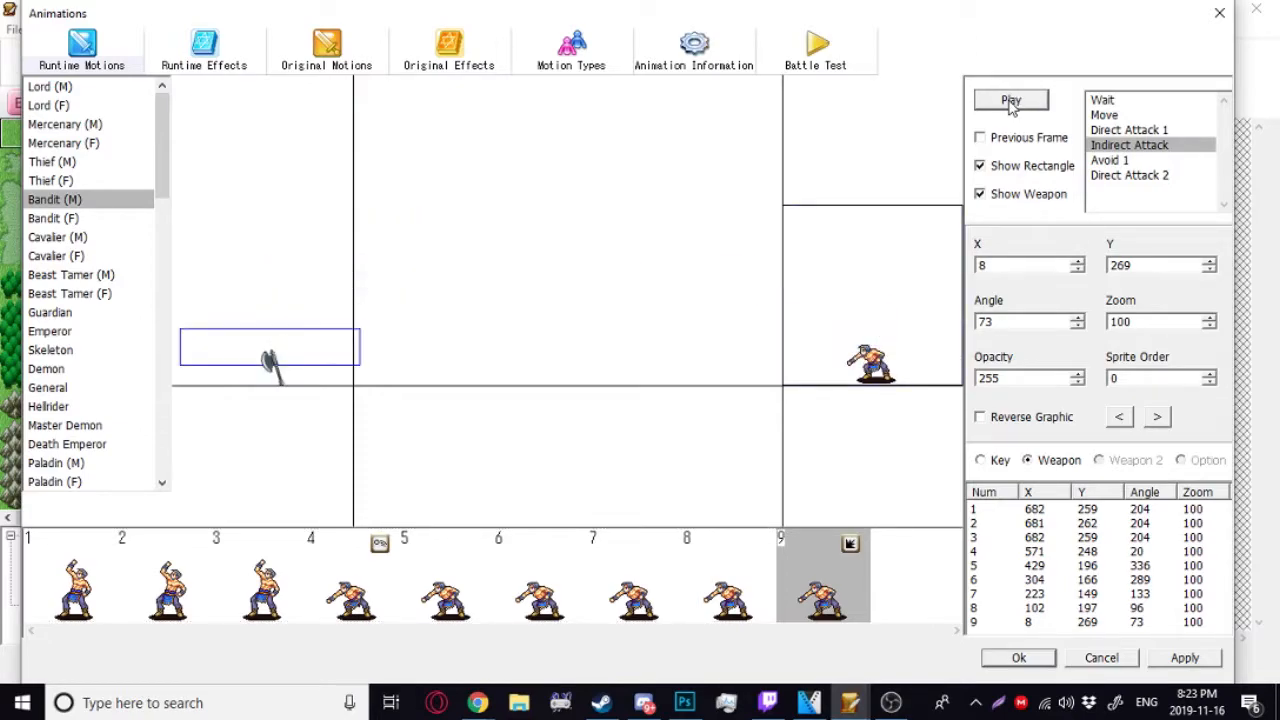
pyautogui.click(1011, 104)
# - Open frame 4's properties and set the frame speed to 4 for frames 1 to 4
pyautogui.rightClick(376, 591)
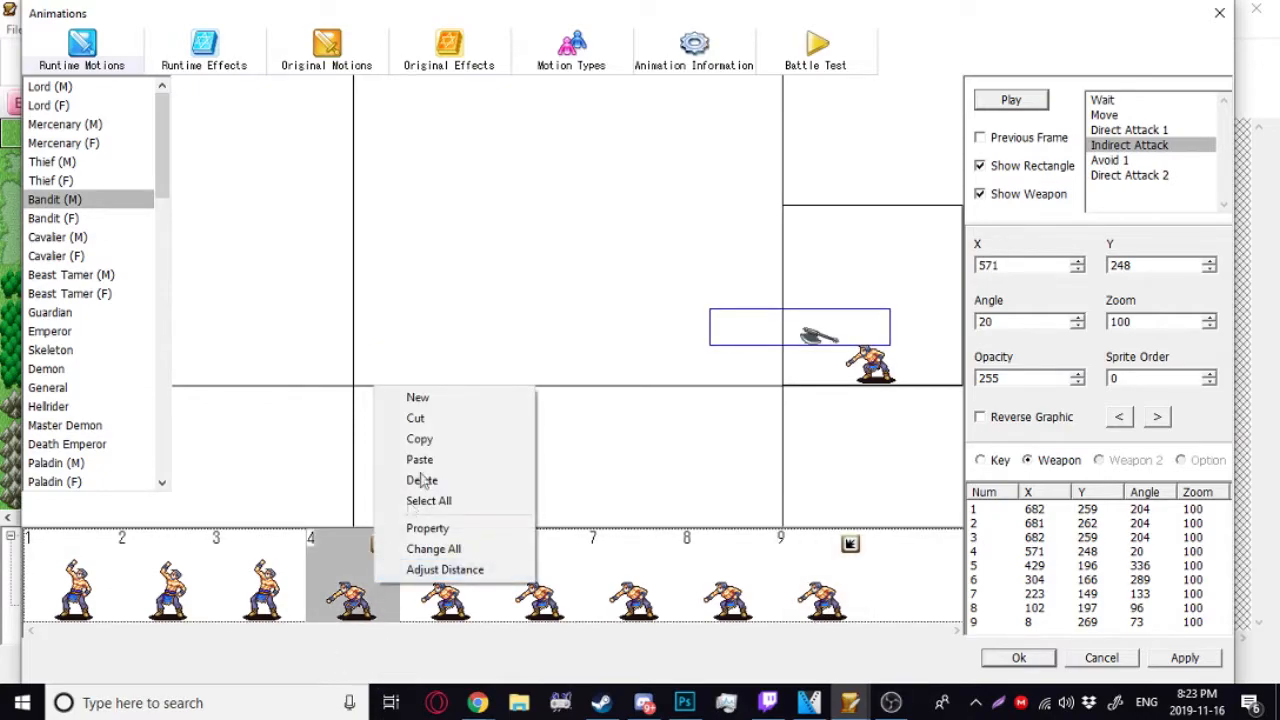
pyautogui.click(440, 527)
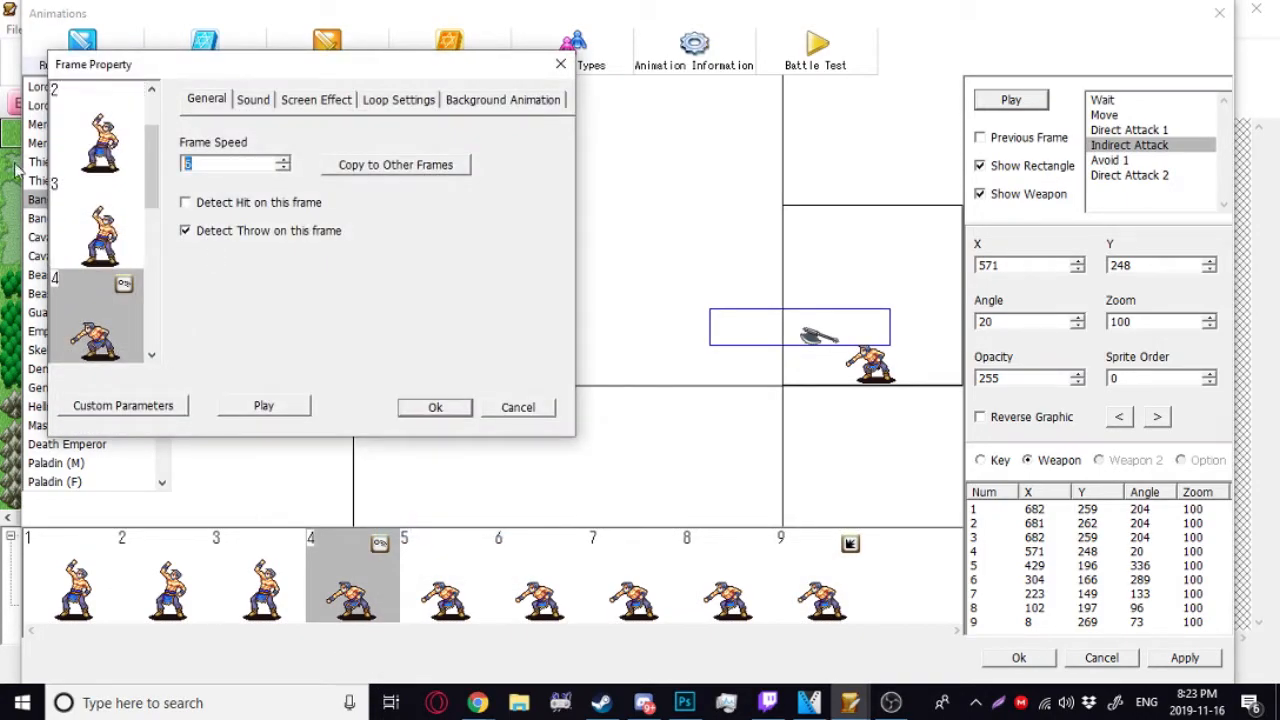
pyautogui.write('4')
pyautogui.scroll(2, 146, 232)
pyautogui.click(120, 165)
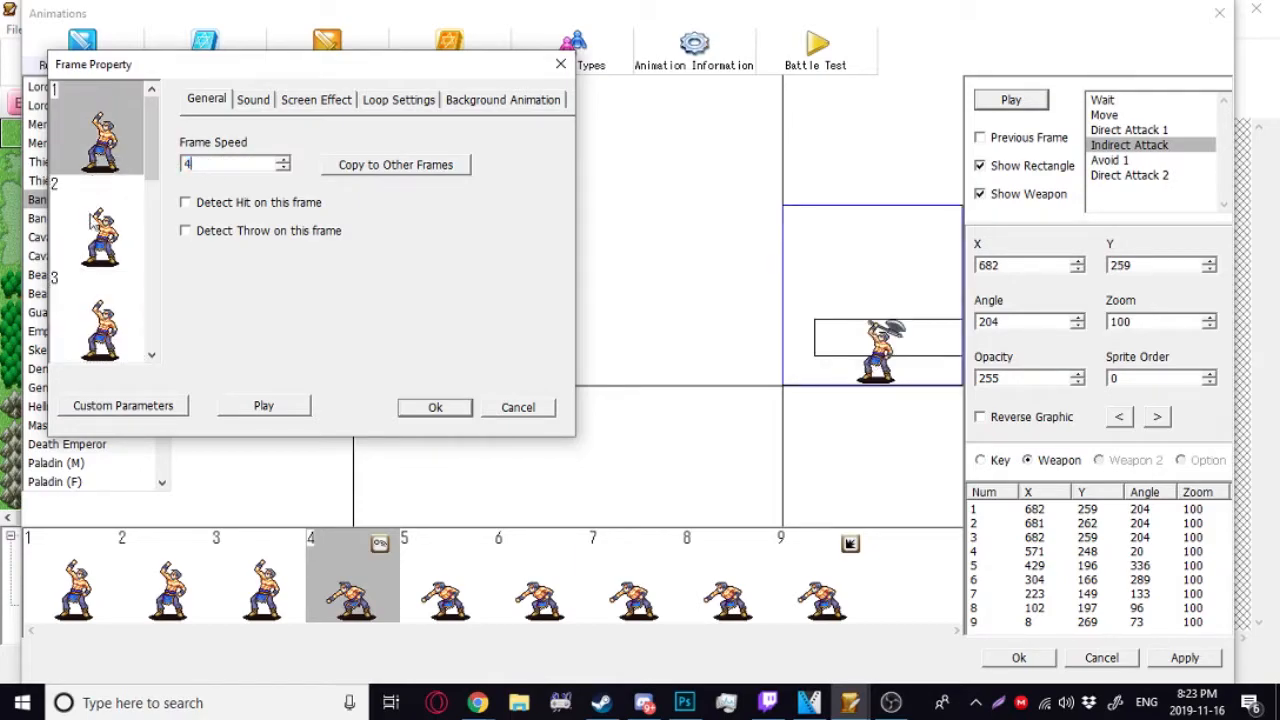
pyautogui.click(96, 222)
pyautogui.moveTo(203, 164); pyautogui.dragTo(134, 173)
pyautogui.write('4')
pyautogui.click(80, 333)
pyautogui.write('4')
# - Set the frame speed to 4 for frames 5 to 9 as well and save the frame properties
pyautogui.scroll(-1, 93, 243)
pyautogui.click(93, 240)
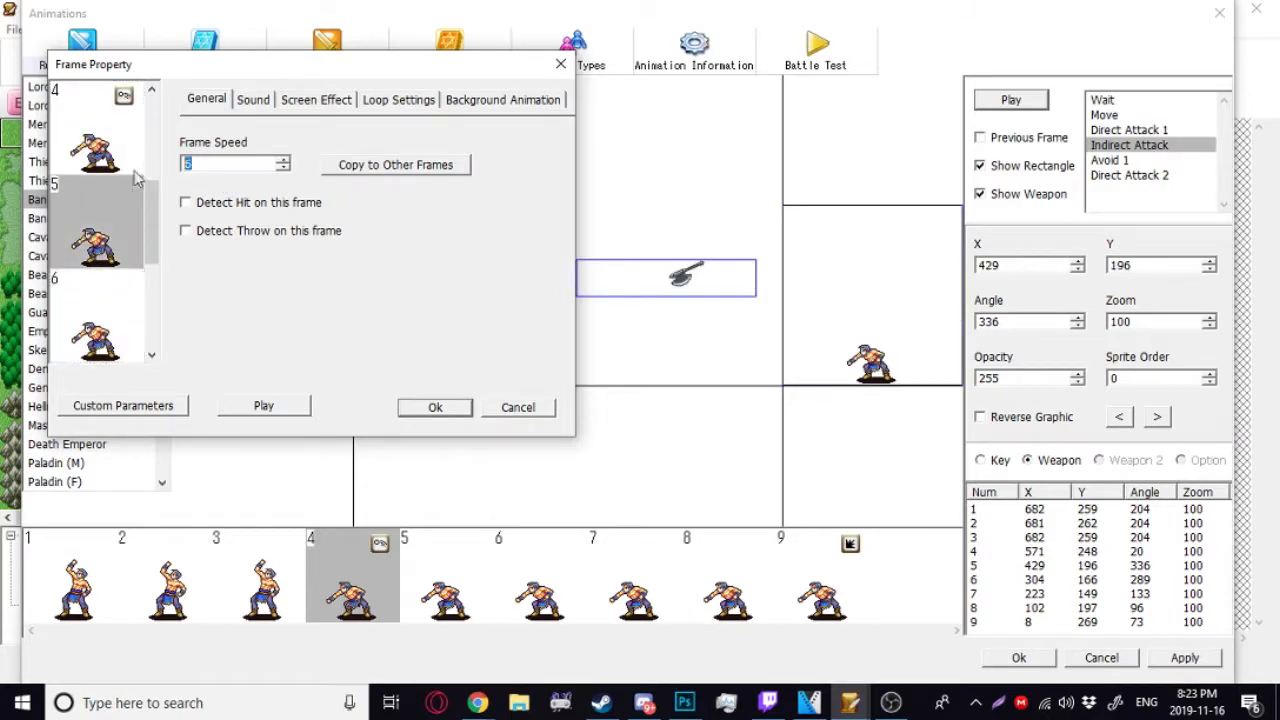
pyautogui.write('4')
pyautogui.click(114, 299)
pyautogui.write('4')
pyautogui.moveTo(216, 163); pyautogui.dragTo(160, 173)
pyautogui.scroll(-1, 88, 326)
pyautogui.click(97, 310)
pyautogui.write('4')
pyautogui.scroll(-1, 125, 292)
pyautogui.click(117, 298)
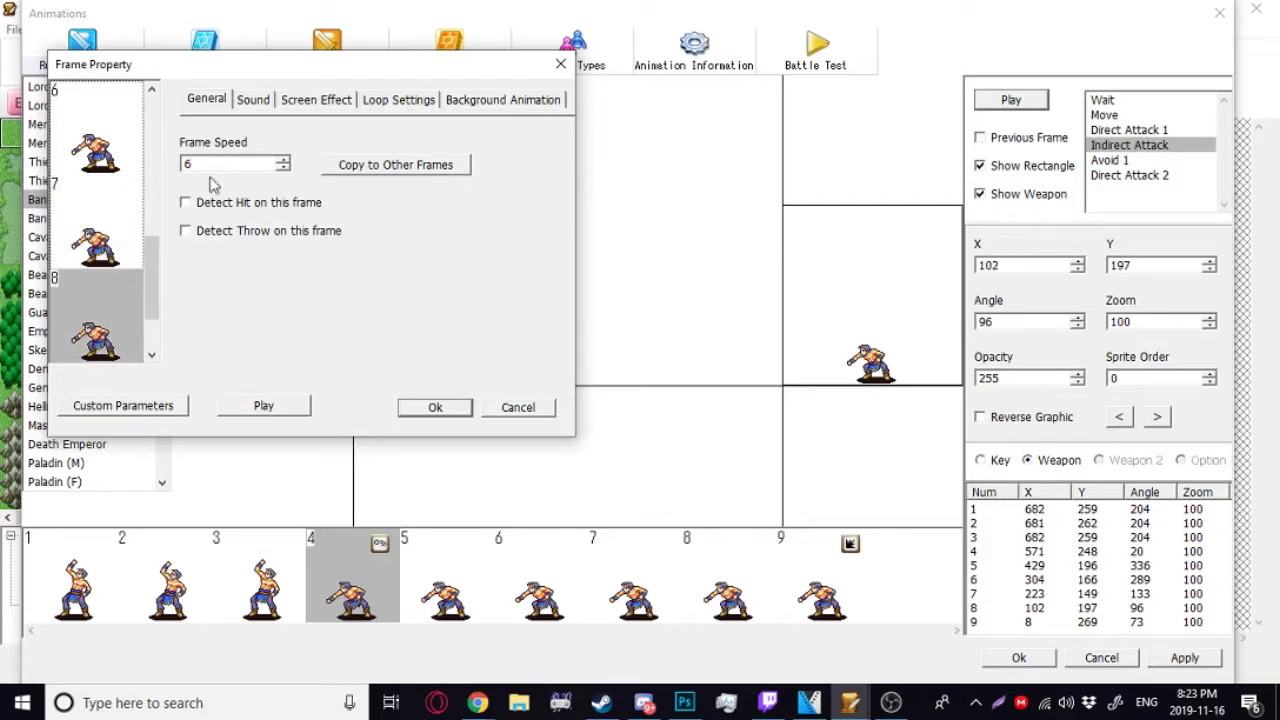
pyautogui.scroll(-1, 111, 312)
pyautogui.click(110, 318)
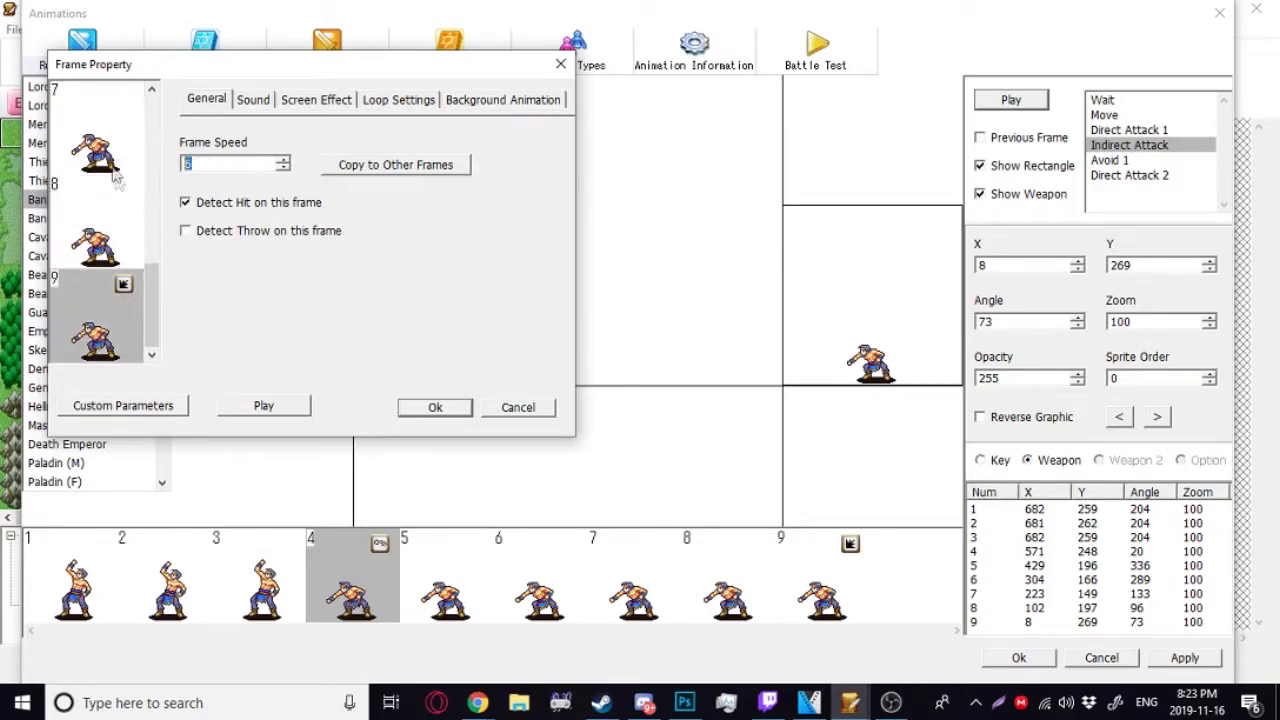
pyautogui.click(435, 407)
# - Play the Indirect Attack to check the thrown axe's flight at the faster frame speed
pyautogui.click(1010, 102)
pyautogui.click(1010, 102)
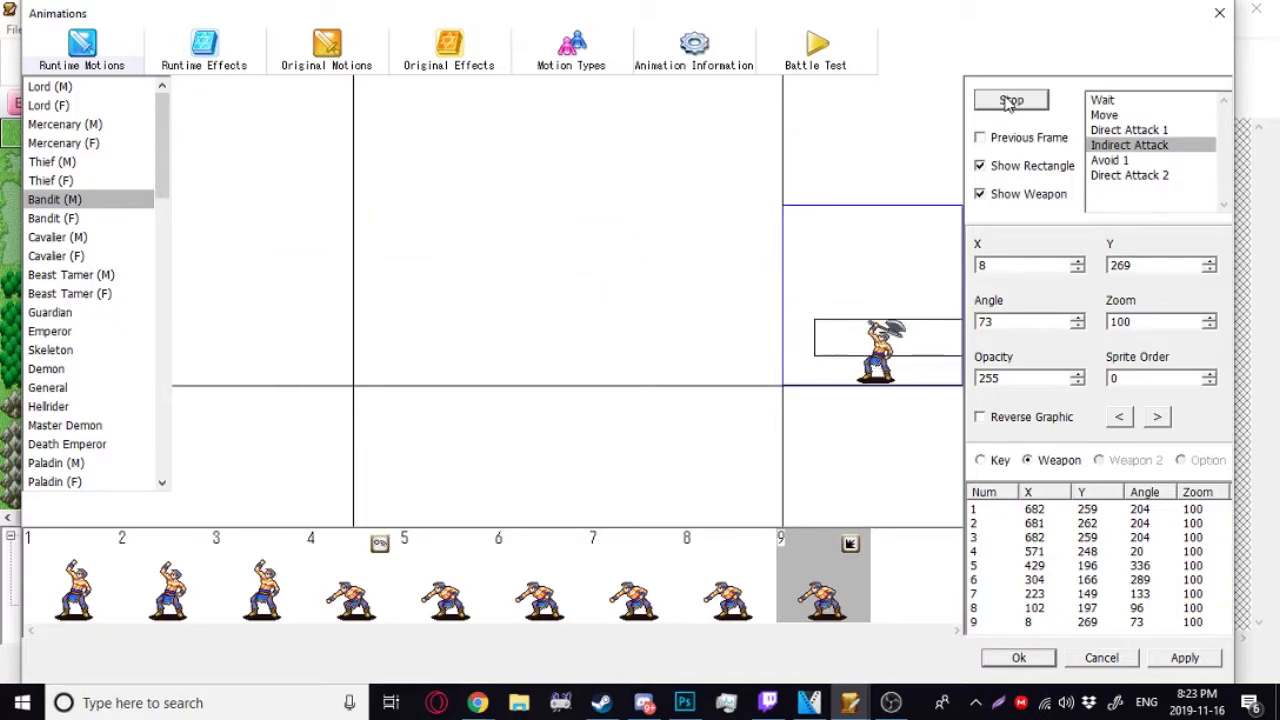
pyautogui.click(1010, 102)
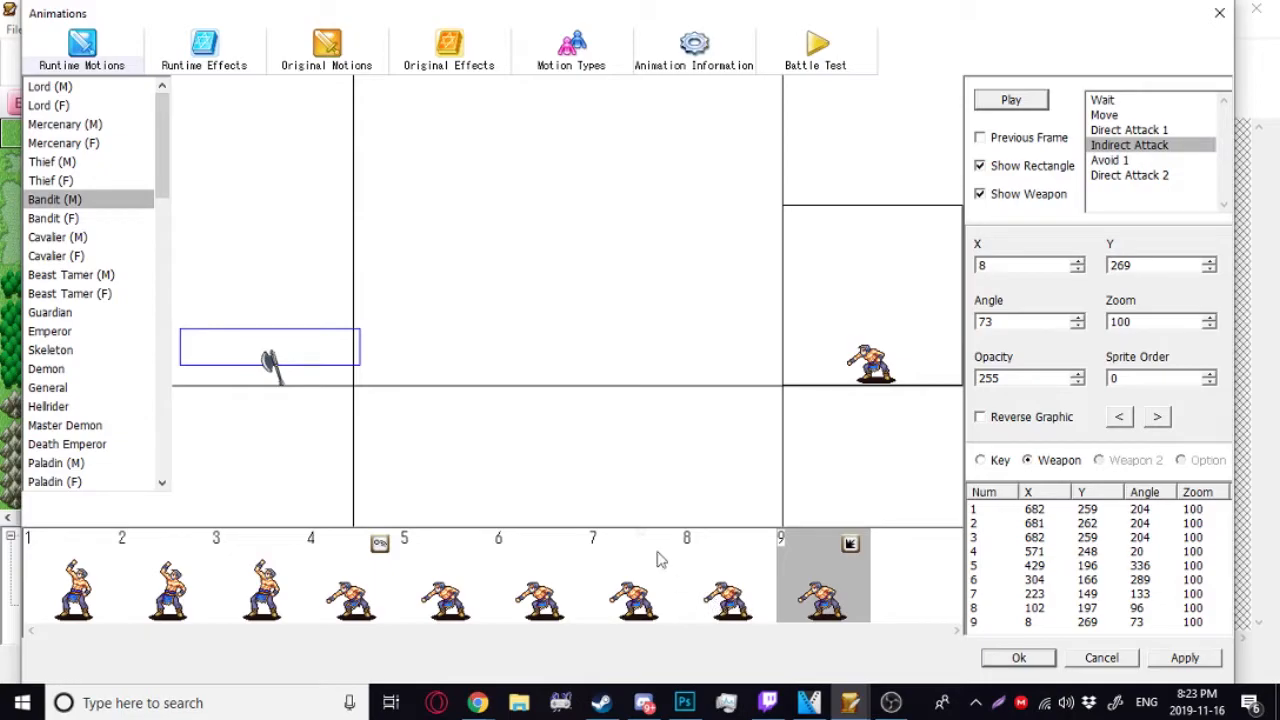
# - Lower the axe to about Y 177 in frame 6 and to about Y 167 in frame 7
pyautogui.click(554, 563)
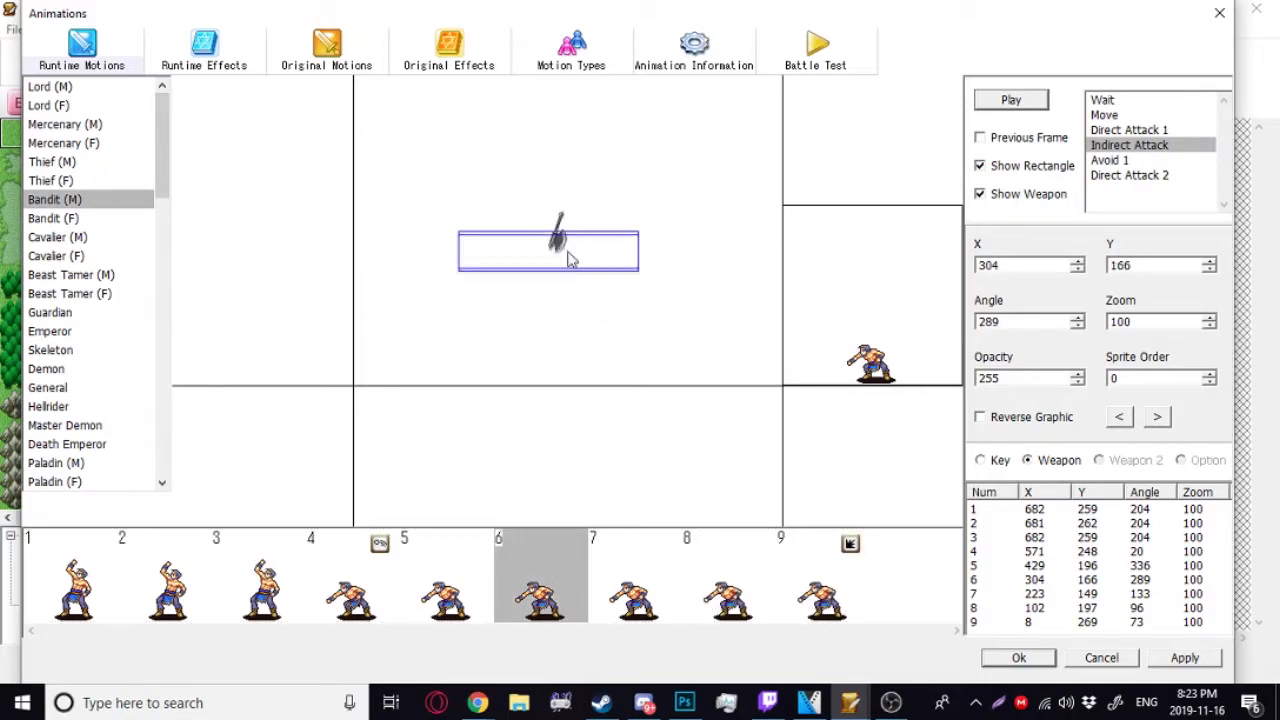
pyautogui.moveTo(568, 265); pyautogui.dragTo(568, 276)
pyautogui.click(618, 578)
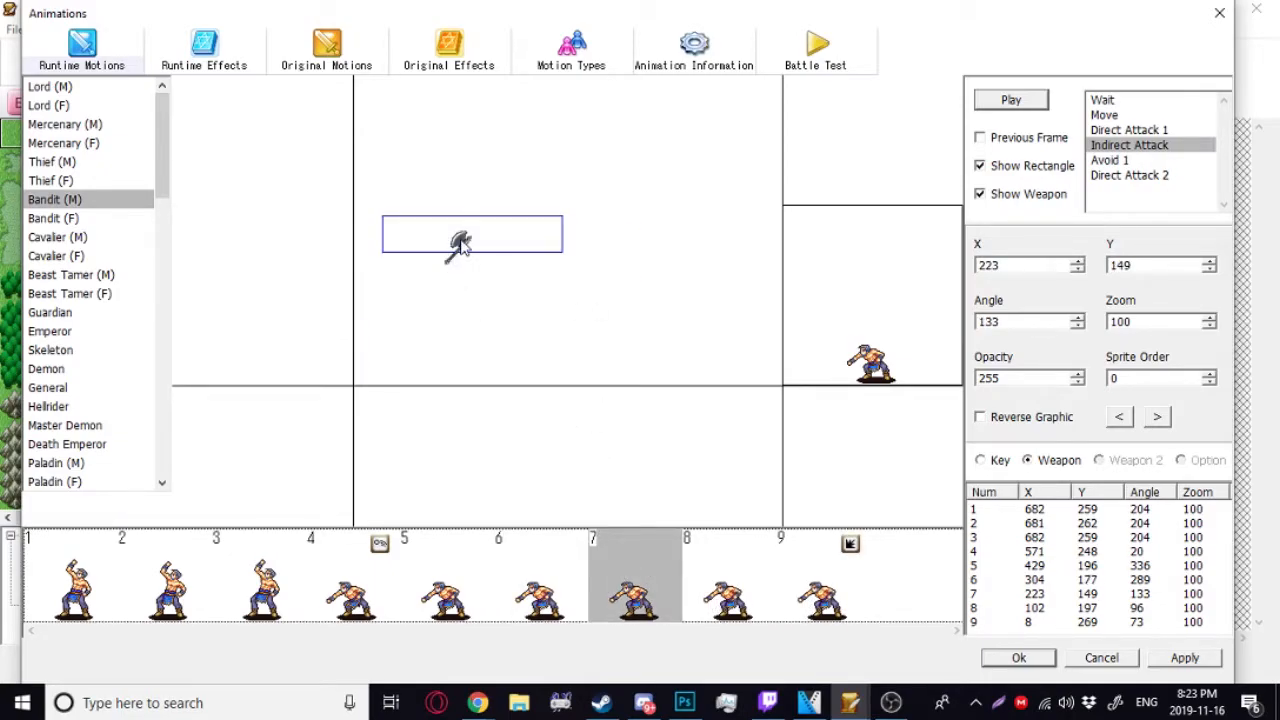
pyautogui.moveTo(467, 262); pyautogui.dragTo(470, 280)
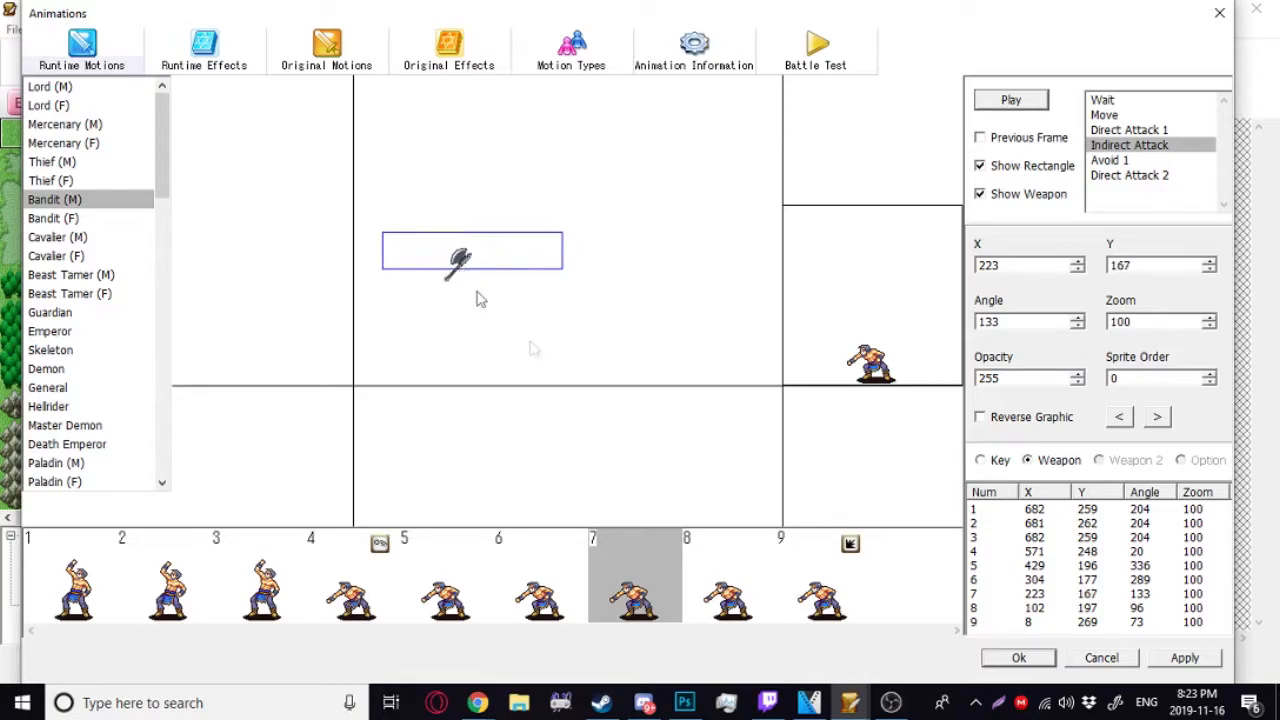
# - Move the axe in frame 8 to about X 108, Y 199 and in frame 9 to about X 16, Y 259
pyautogui.click(740, 600)
pyautogui.moveTo(391, 291); pyautogui.dragTo(402, 301)
pyautogui.click(783, 582)
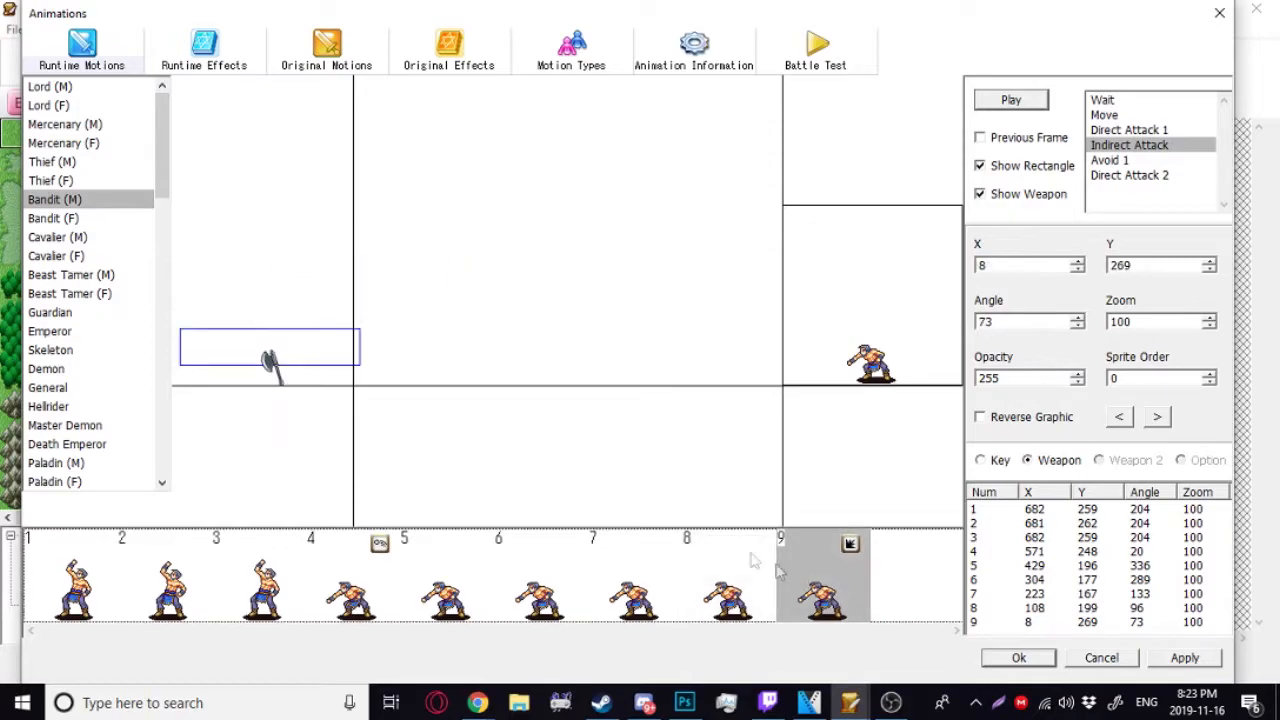
pyautogui.moveTo(308, 353); pyautogui.dragTo(316, 344)
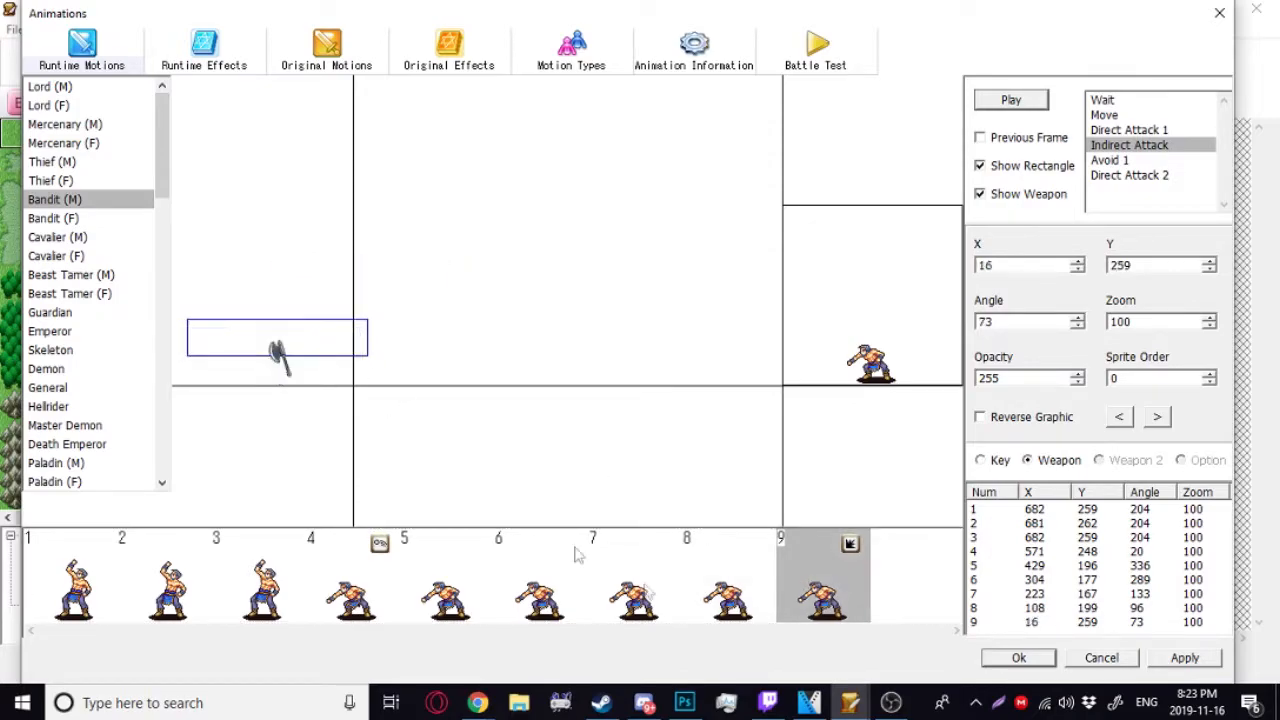
# - Play the Indirect Attack to check the adjusted arc and apply the animation changes
pyautogui.click(1022, 104)
pyautogui.click(1022, 106)
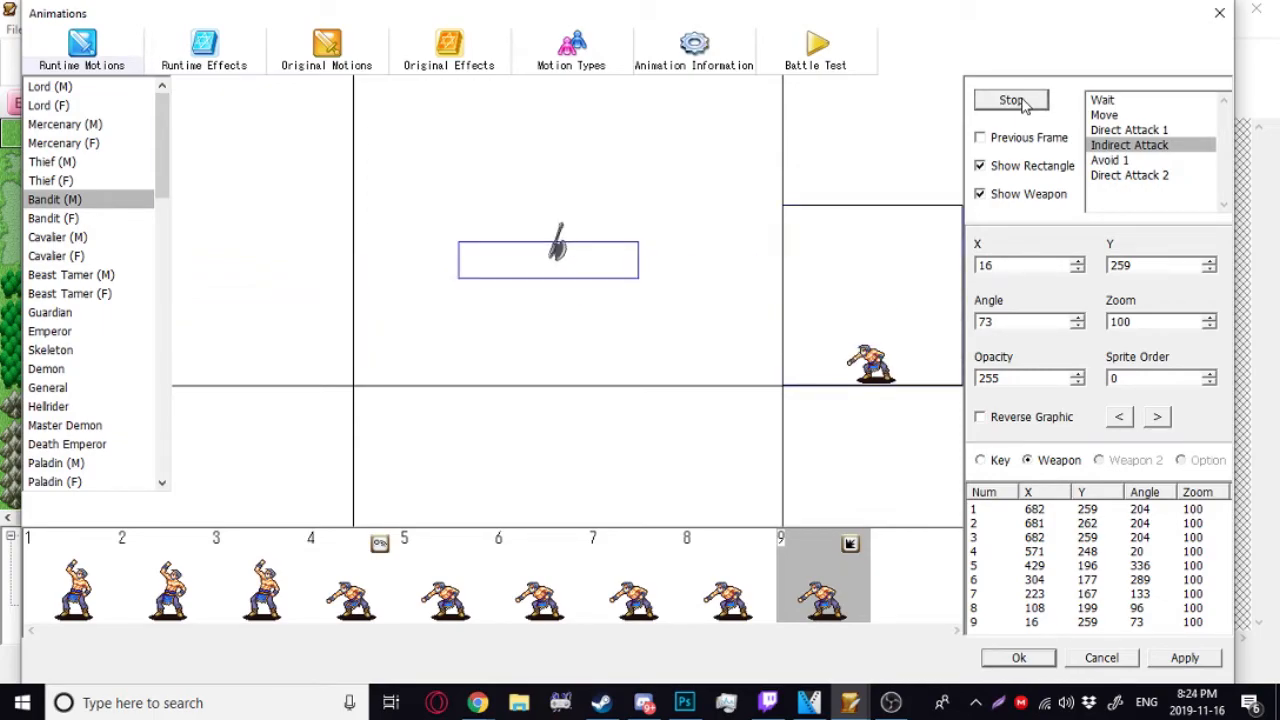
pyautogui.click(1022, 104)
pyautogui.click(1185, 660)
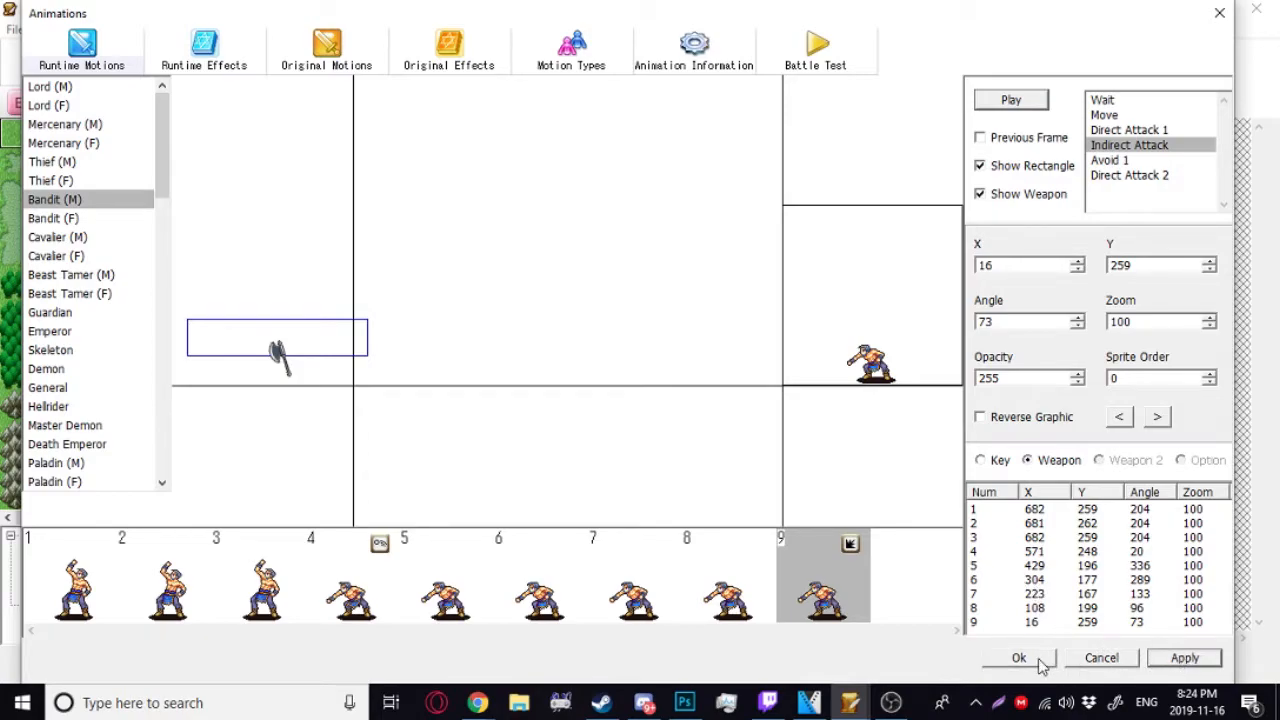
# - Duplicate frame 9 as frame 10 and turn off hit detection on the new frame
pyautogui.click(815, 587)
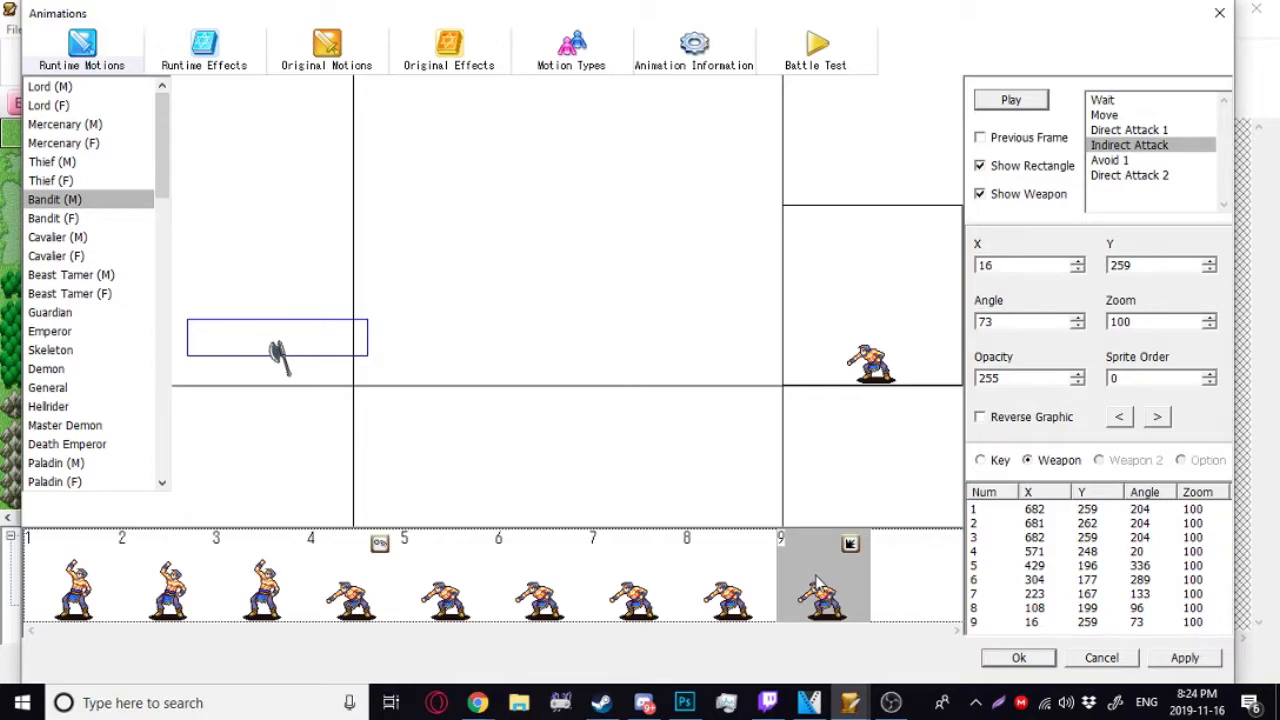
pyautogui.hotkey('ctrl', 'v')
pyautogui.rightClick(897, 567)
pyautogui.click(949, 513)
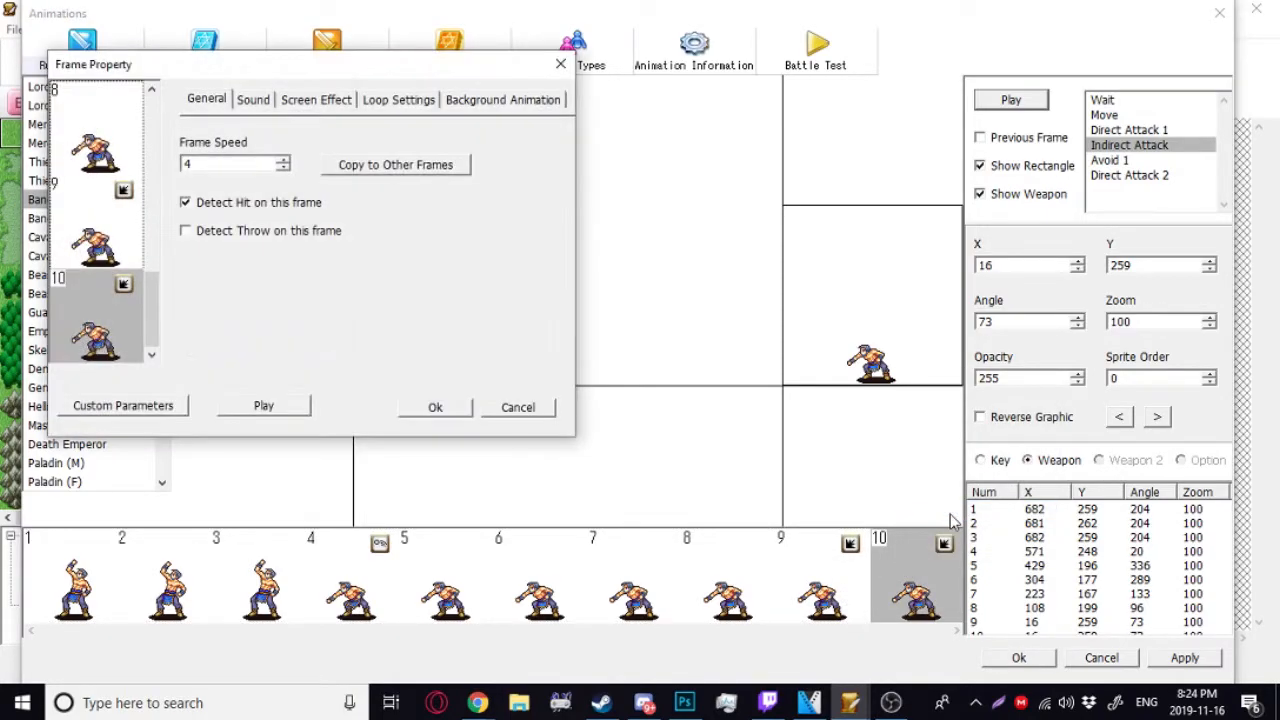
pyautogui.click(185, 203)
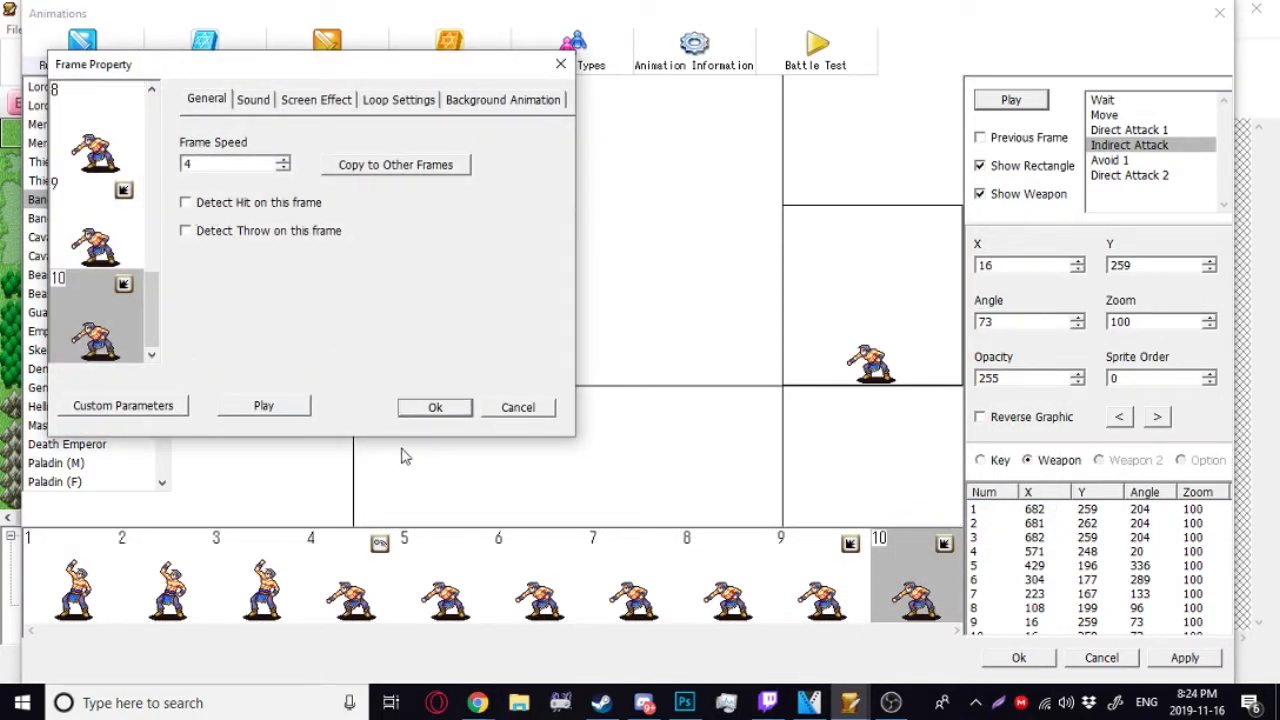
pyautogui.click(435, 408)
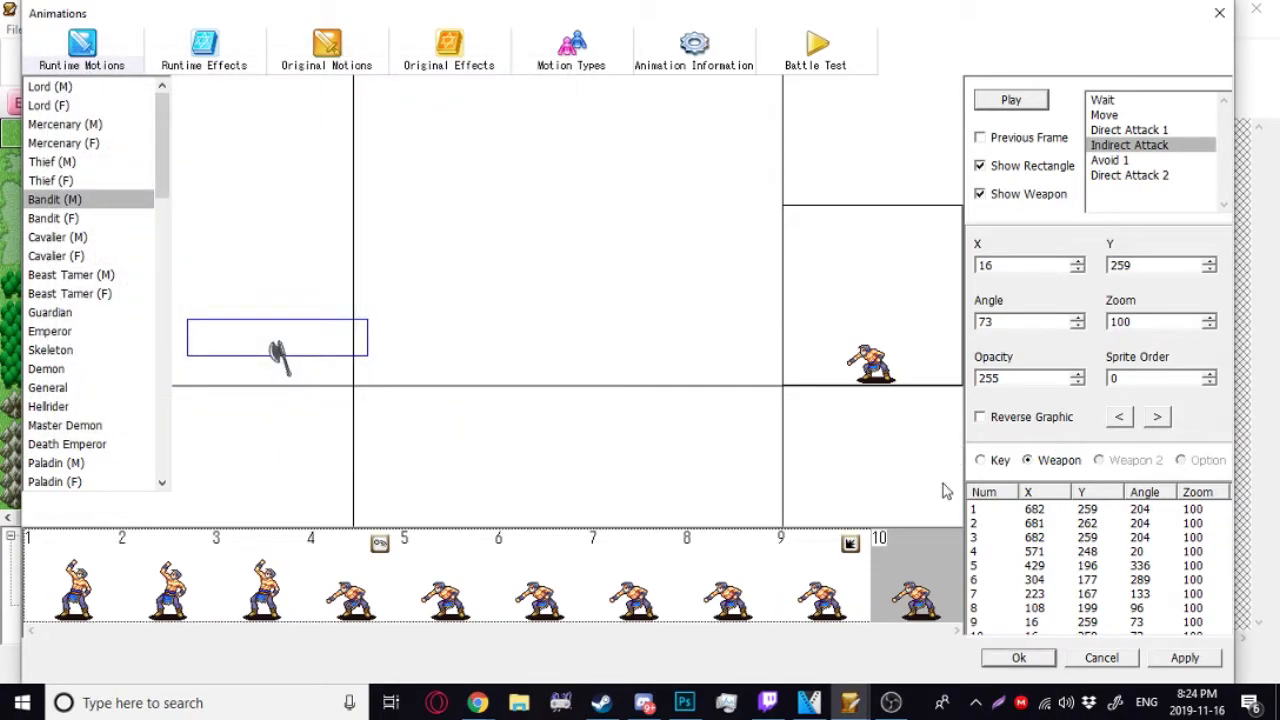
# - Set the axe's opacity in frame 10 to 200 and select that frame for copying
pyautogui.click(1002, 378)
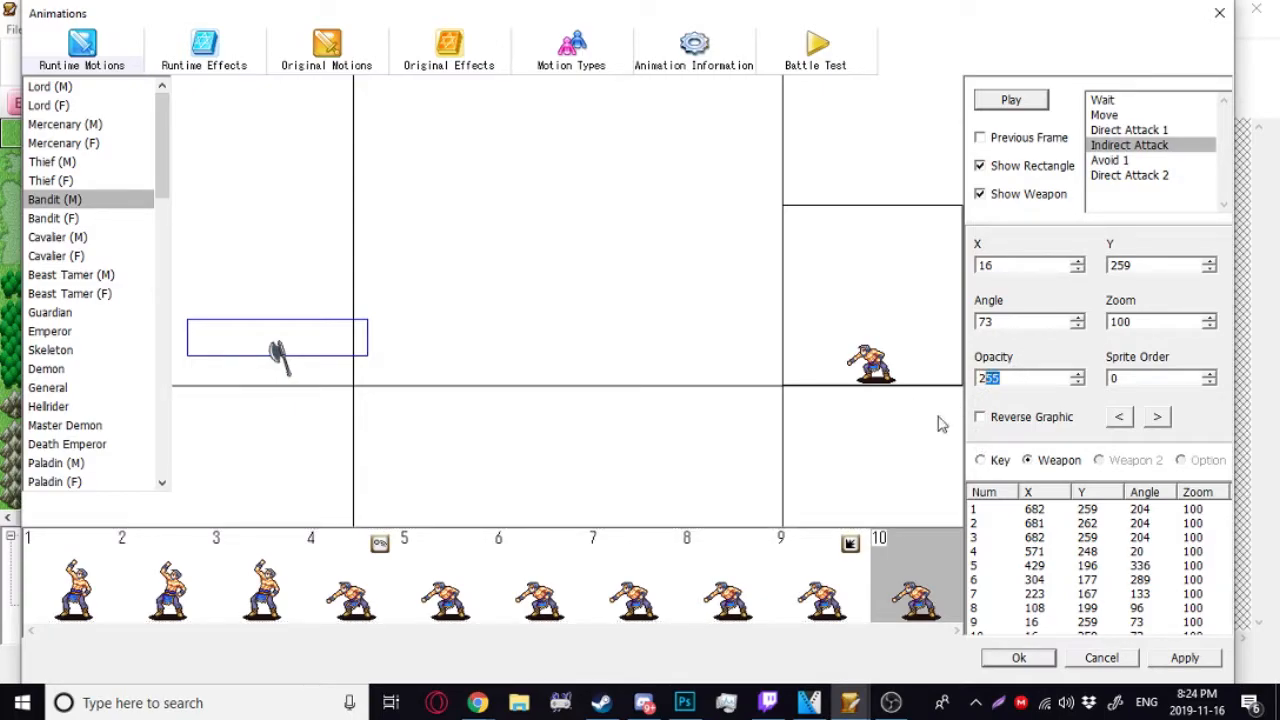
pyautogui.write('200')
pyautogui.click(922, 614)
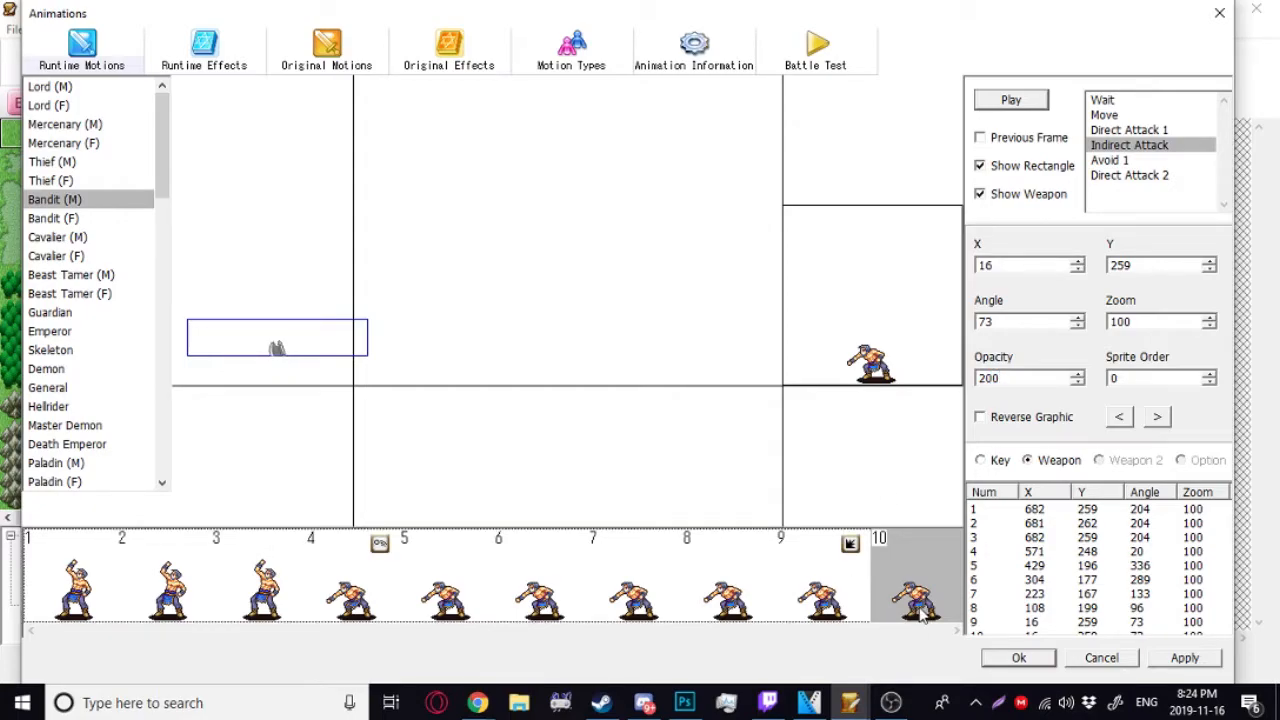
# - Duplicate frame 10 as frame 11, trying an axe opacity of 150 and settling on 100
pyautogui.hotkey('ctrl', 'v')
pyautogui.moveTo(1003, 380); pyautogui.dragTo(965, 388)
pyautogui.write('150')
pyautogui.click(952, 585)
pyautogui.moveTo(1004, 378); pyautogui.dragTo(953, 382)
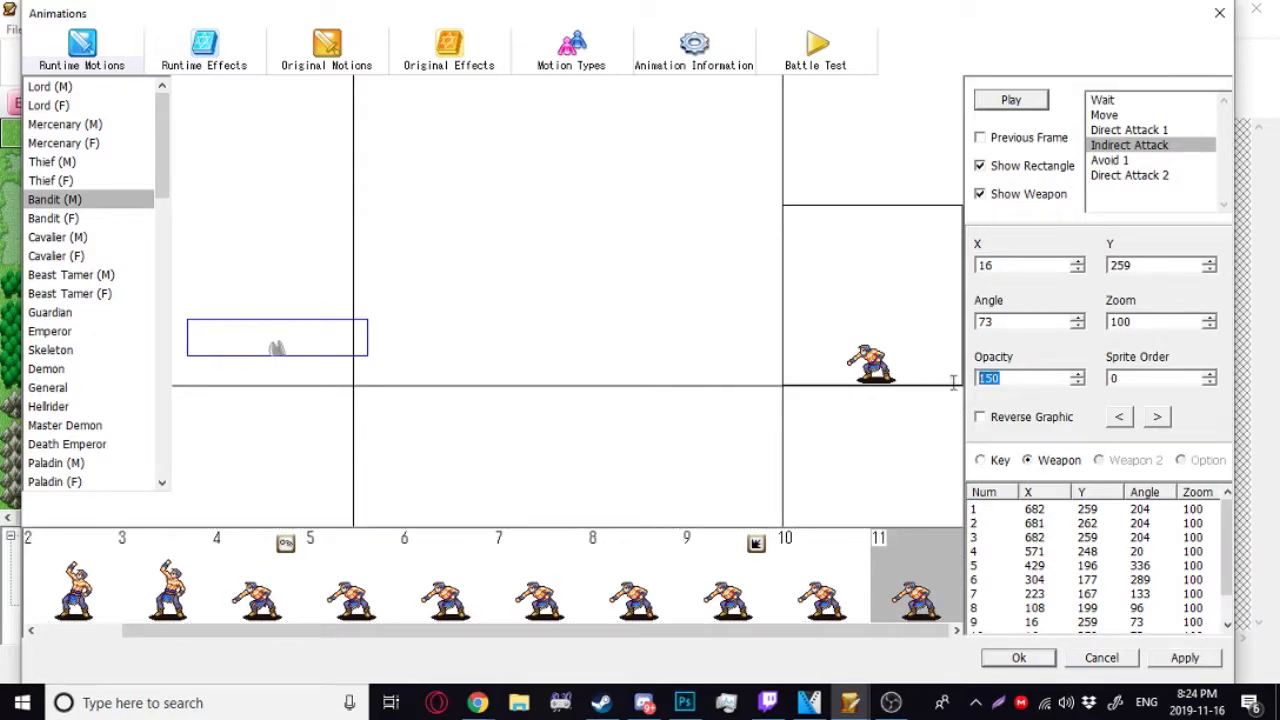
pyautogui.write('1')
# - Add copies of frame 11 as frames 12 and 13 and set the axe's opacity in frame 12 to 50
pyautogui.click(912, 548)
pyautogui.press('Right')
pyautogui.press('Right')
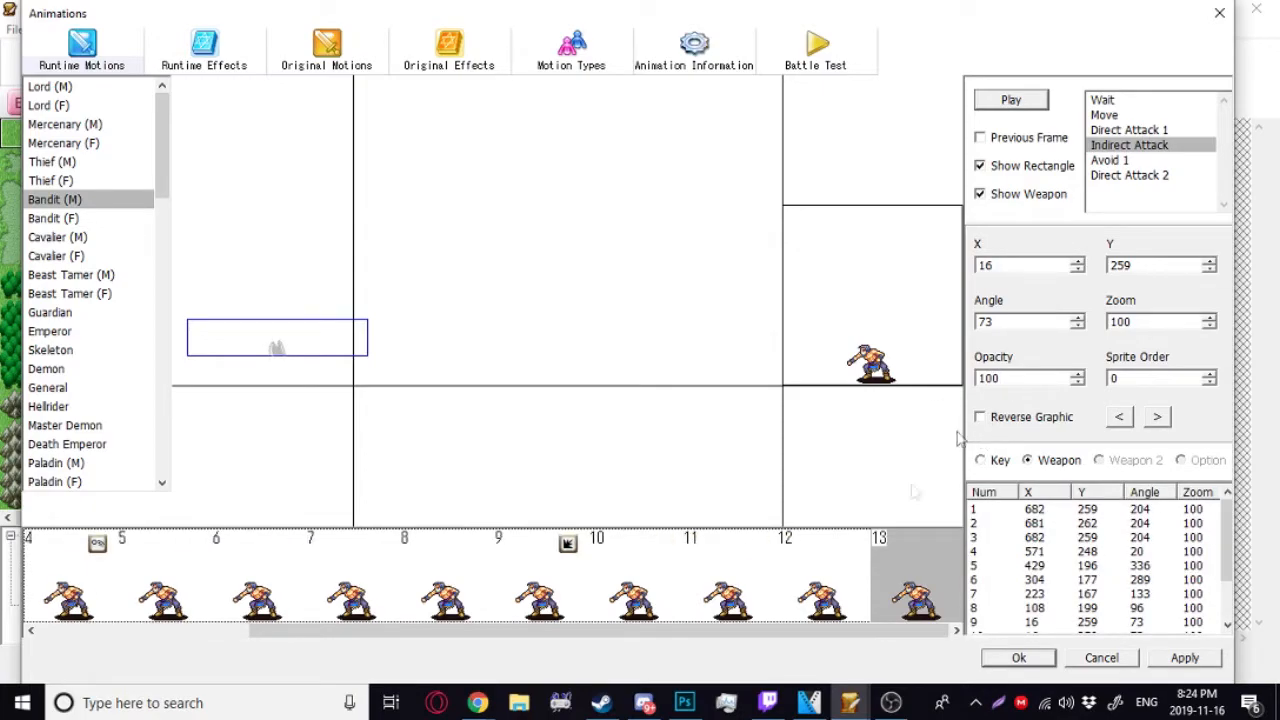
pyautogui.press('Left')
pyautogui.doubleClick(987, 378)
pyautogui.write('50')
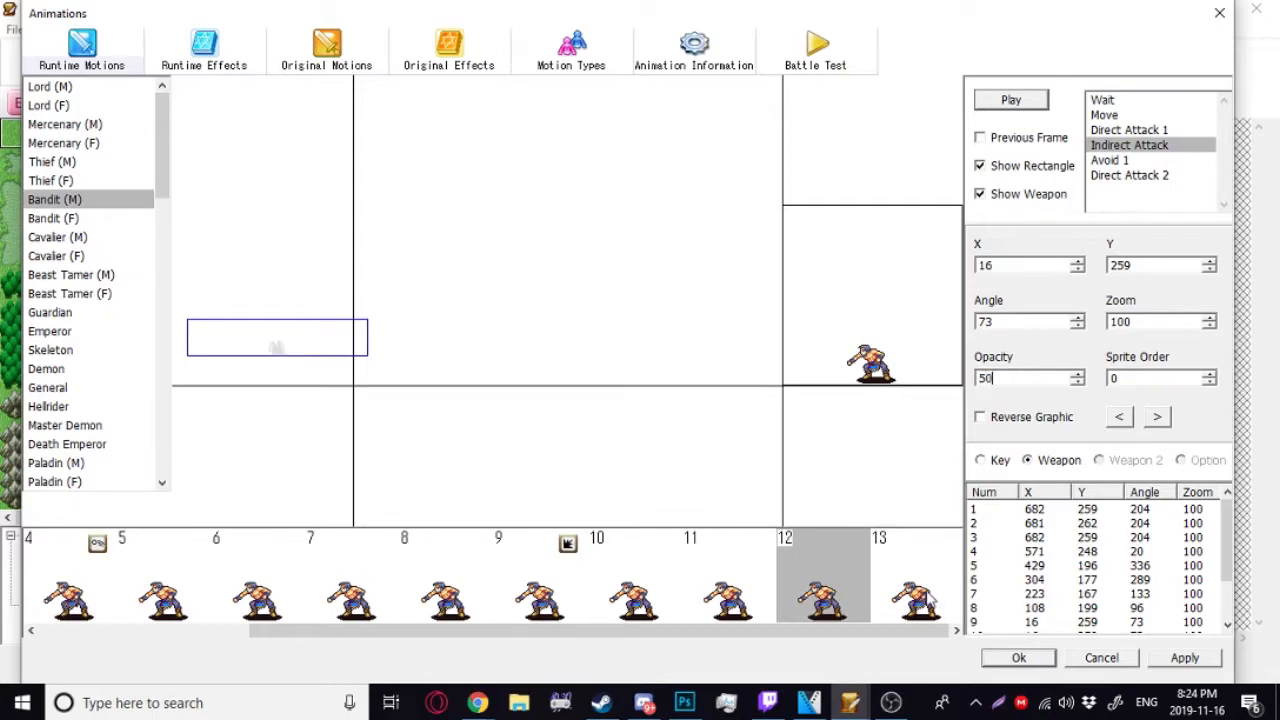
# - Set the axe's opacity in frame 13 to 0 and compare it with frame 12
pyautogui.click(926, 592)
pyautogui.moveTo(1005, 381); pyautogui.dragTo(928, 387)
pyautogui.write('0')
pyautogui.click(788, 580)
pyautogui.click(893, 590)
# - Play the Indirect Attack to check the axe's fade-out, and save and close the animations
pyautogui.click(1018, 106)
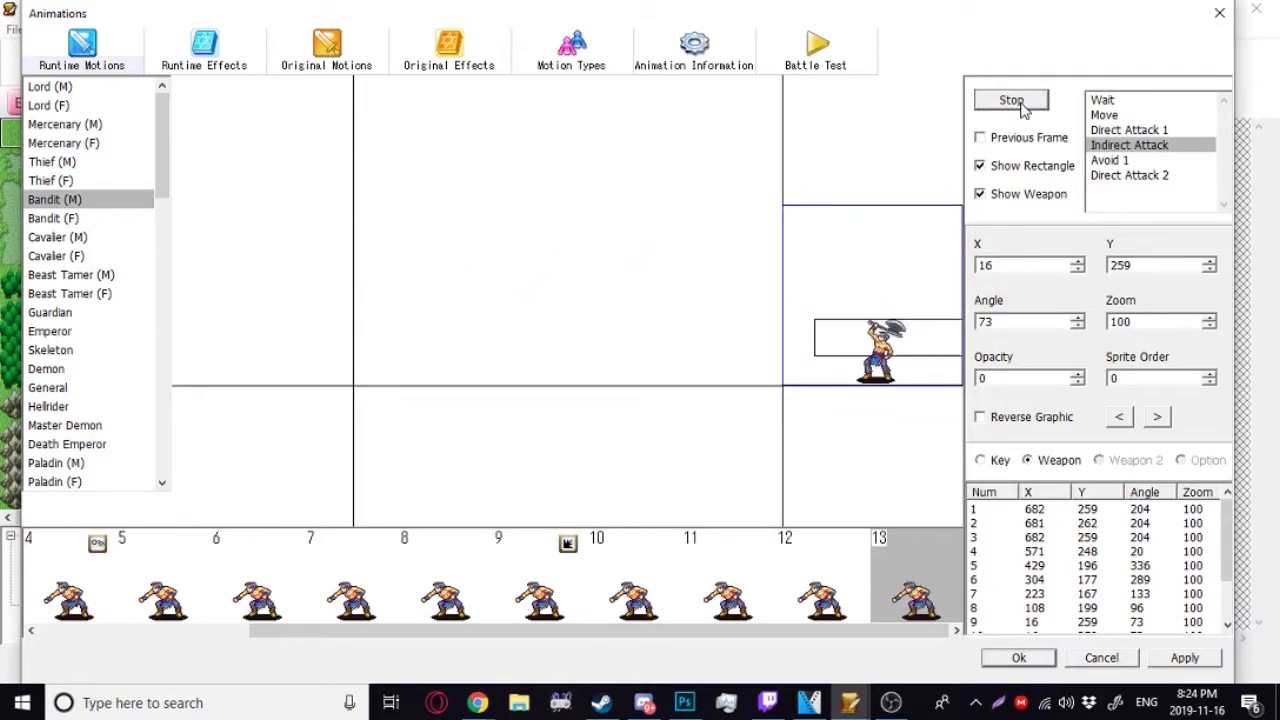
pyautogui.click(1020, 106)
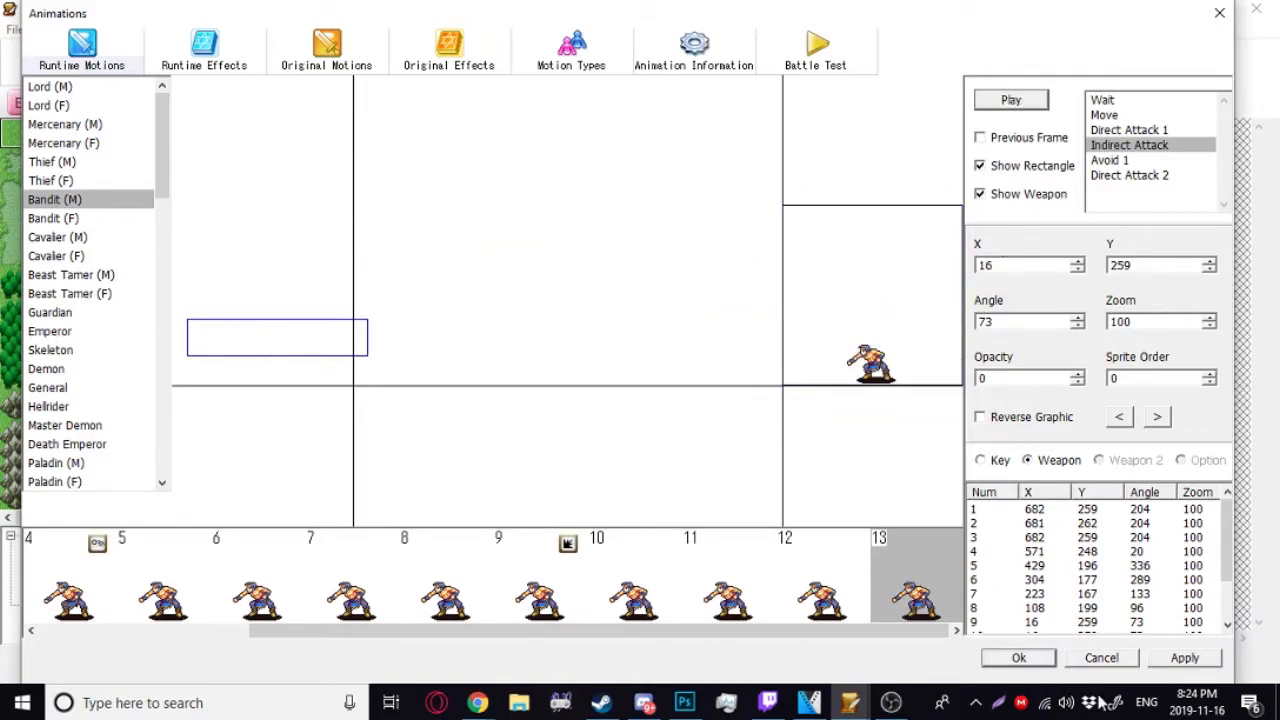
pyautogui.click(1040, 658)
# - Launch a game test, start a new game and begin the chapter
pyautogui.click(839, 104)
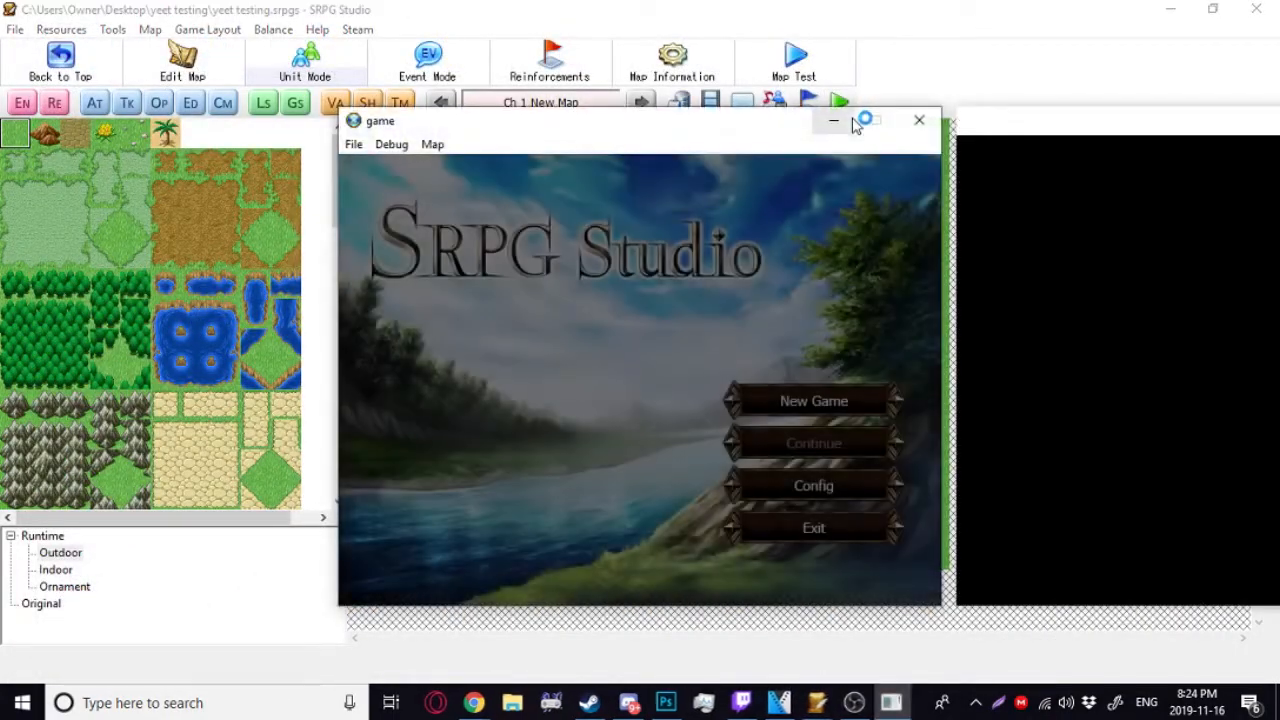
pyautogui.click(875, 402)
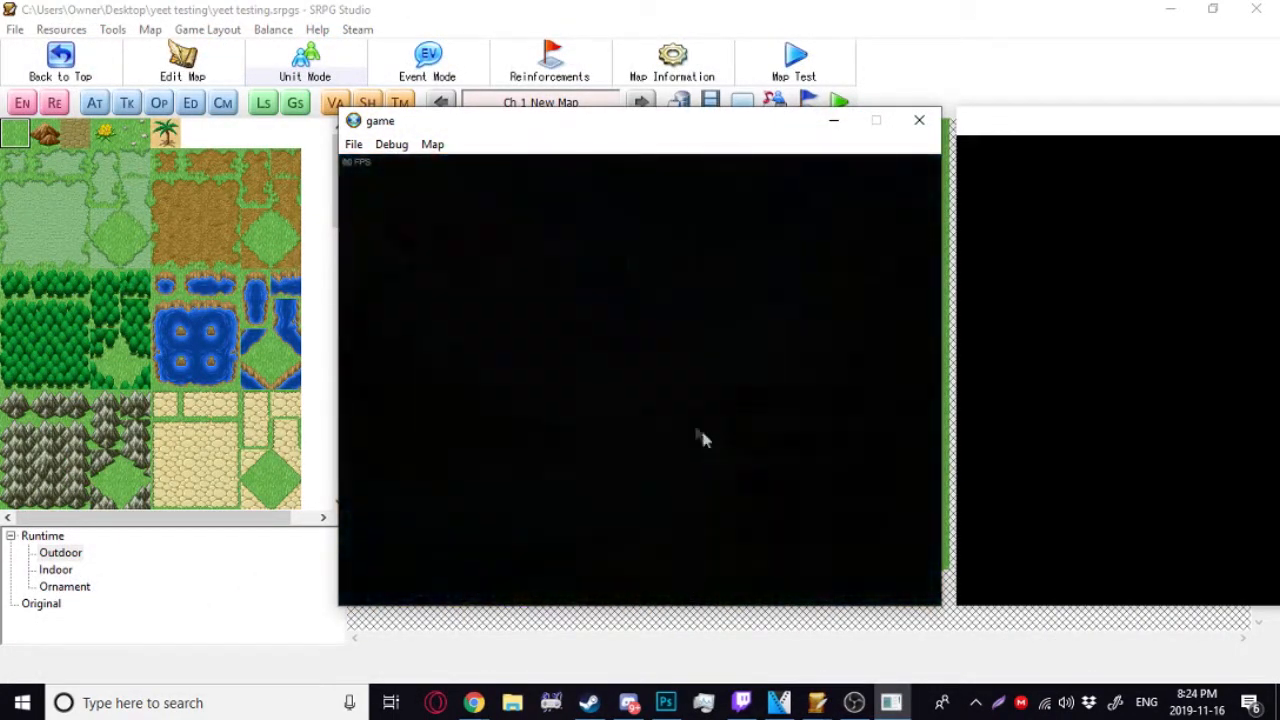
pyautogui.click(497, 301)
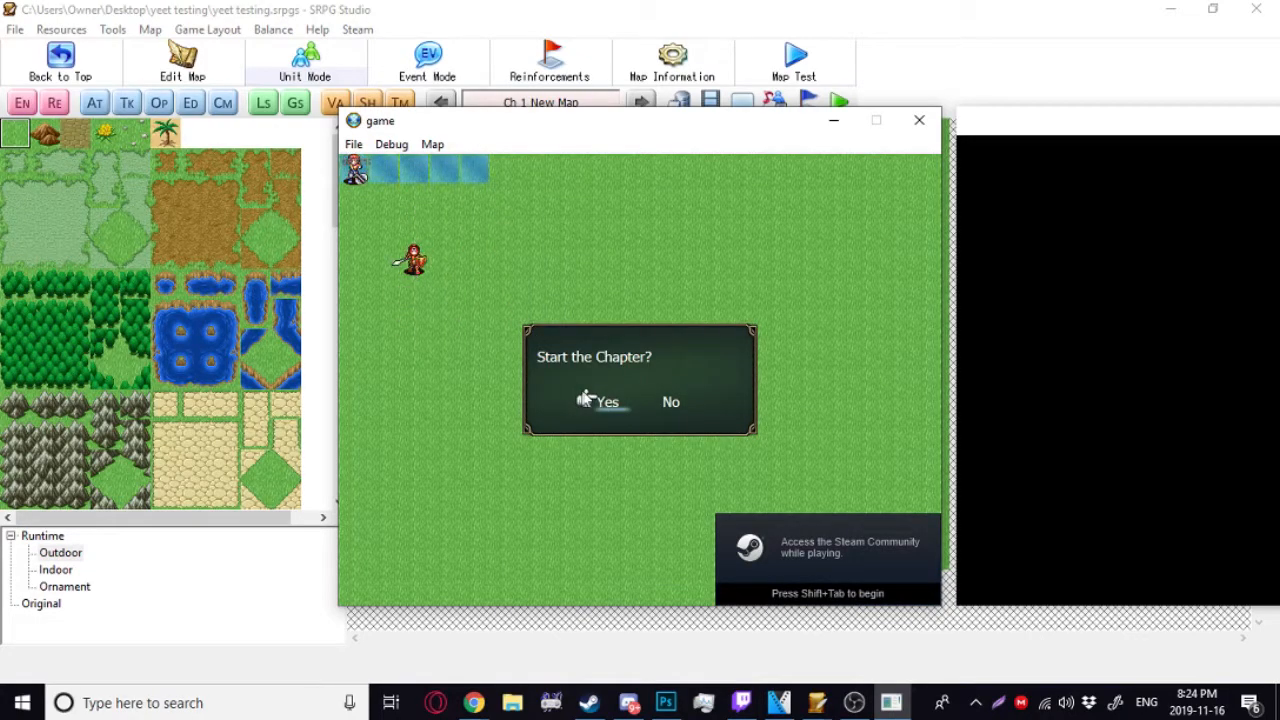
pyautogui.click(600, 401)
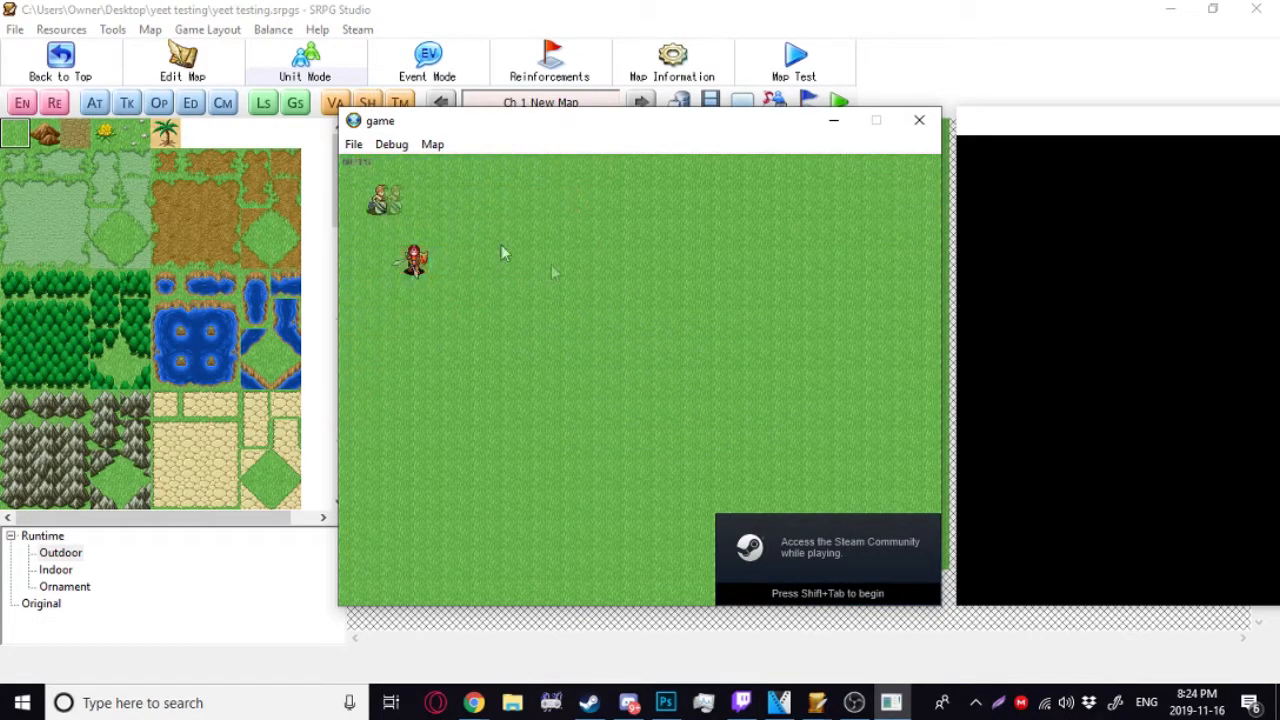
# - Play battle turns against the Guardian to check the thrown Short Axe in combat, and close the test game
pyautogui.click(528, 250)
pyautogui.click(523, 249)
pyautogui.click(414, 260)
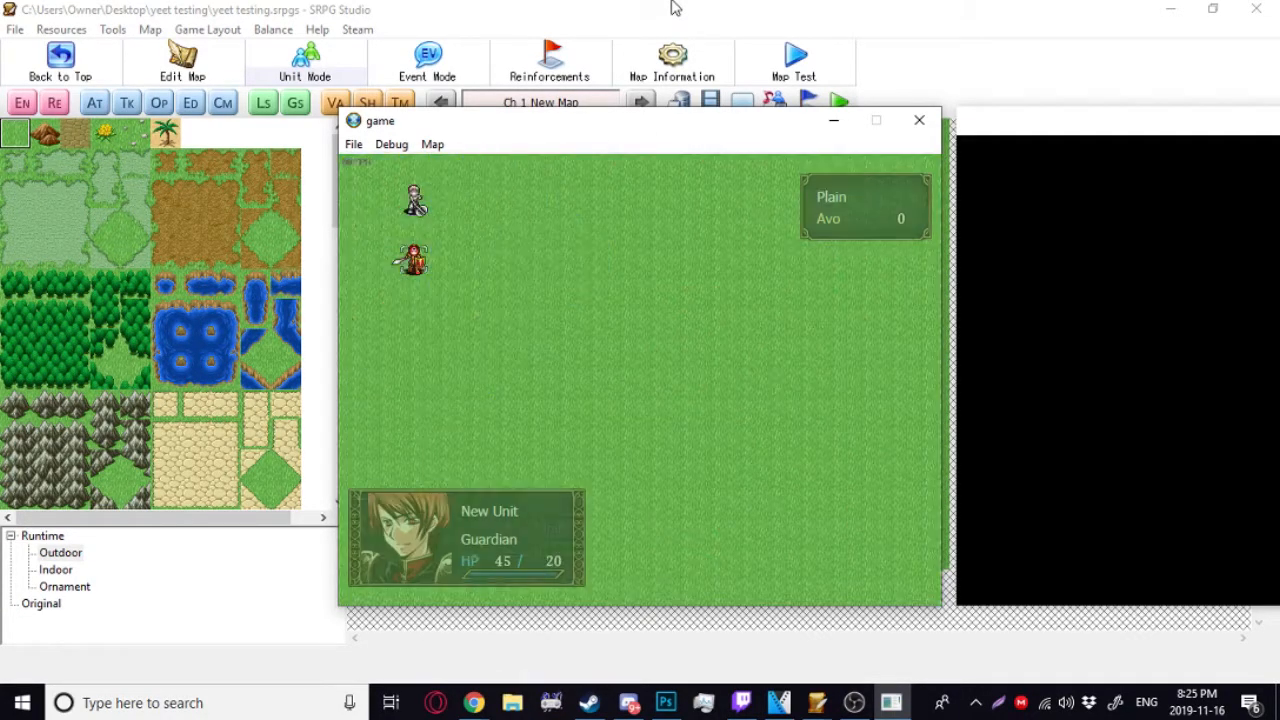
pyautogui.click(457, 235)
pyautogui.click(457, 317)
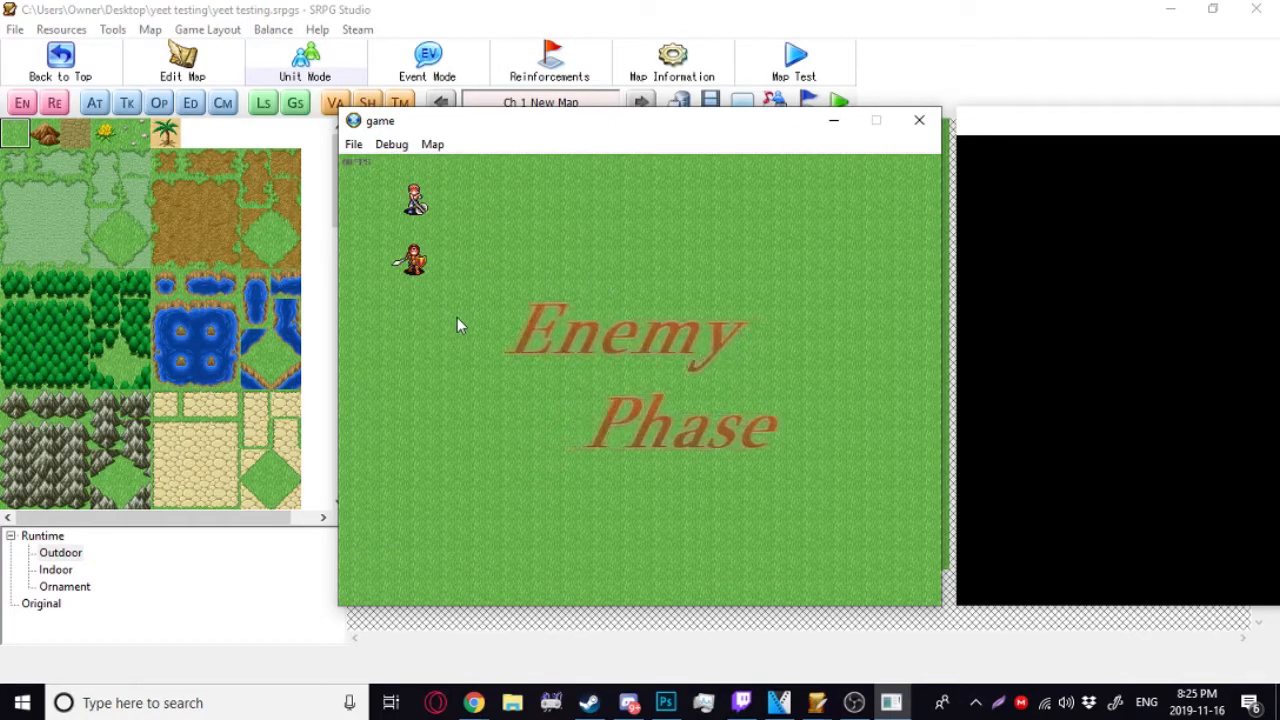
pyautogui.click(414, 260)
pyautogui.click(414, 260)
pyautogui.click(477, 238)
pyautogui.click(476, 242)
pyautogui.click(415, 259)
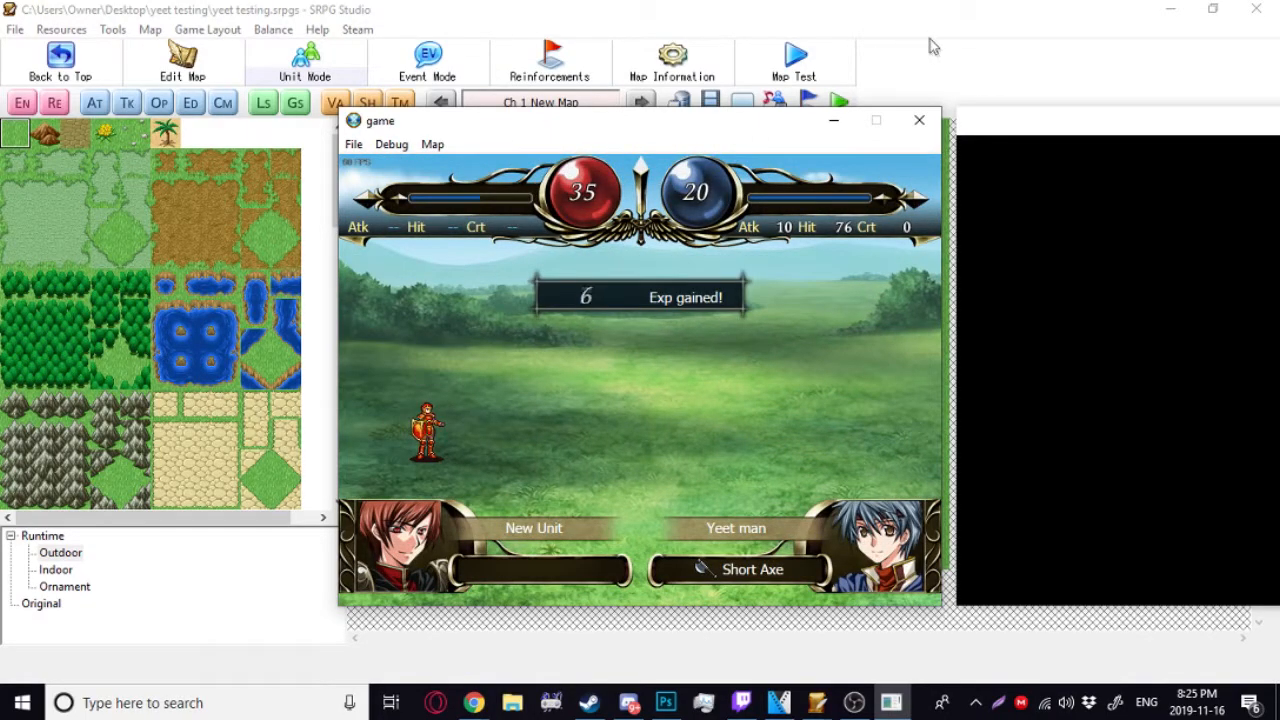
pyautogui.click(919, 120)
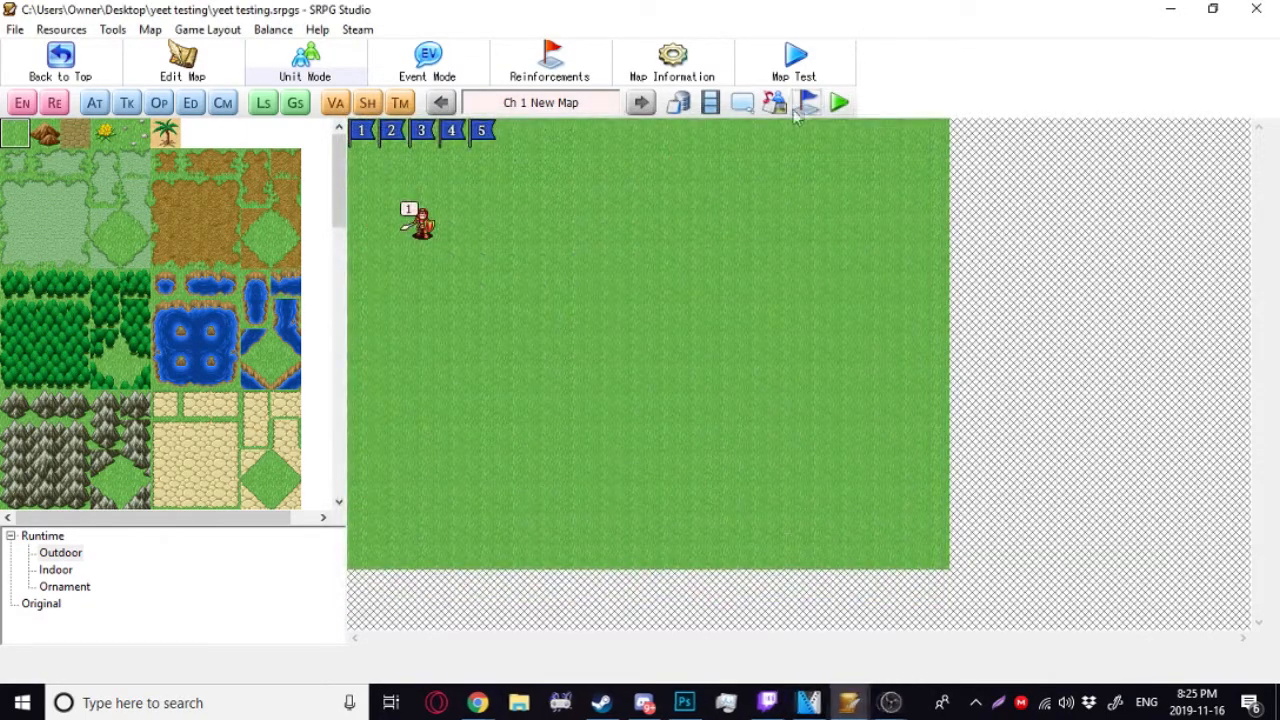
# - Reopen the animations and switch frame 9 of Bandit (M)'s Indirect Attack from key to weapon editing
pyautogui.click(706, 106)
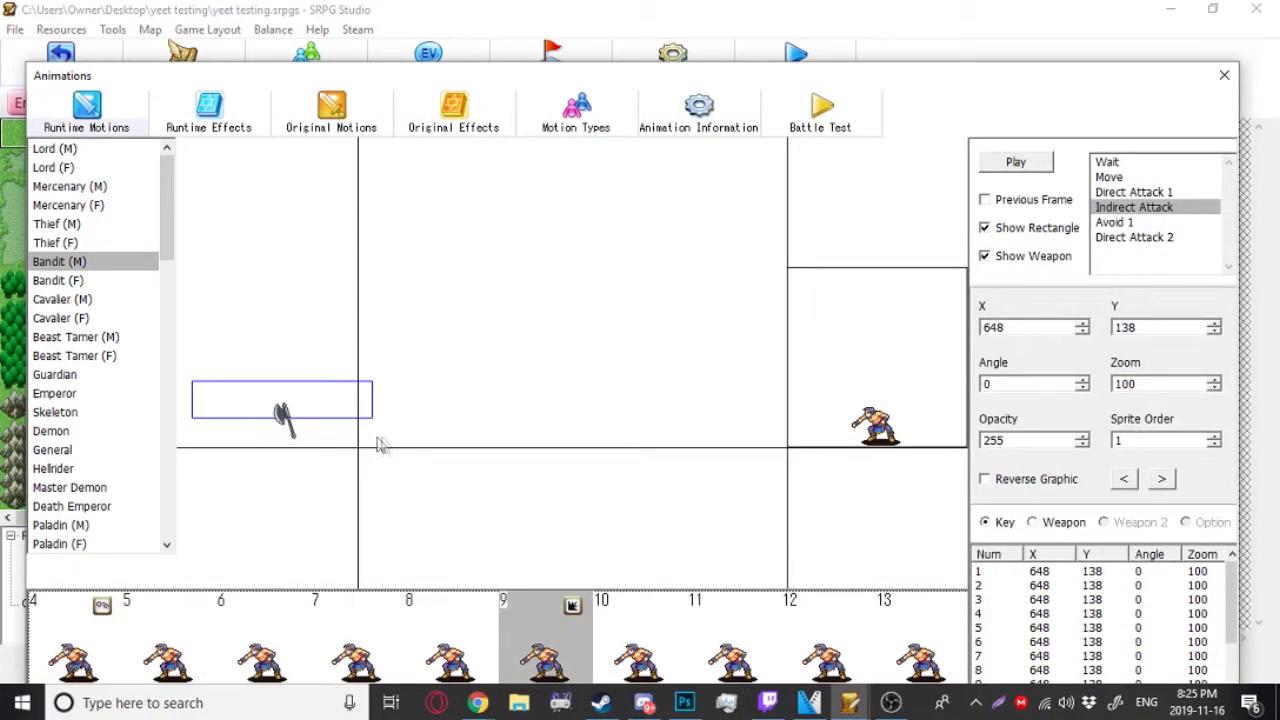
pyautogui.click(1083, 333)
pyautogui.click(1083, 333)
pyautogui.click(1083, 325)
pyautogui.click(1083, 325)
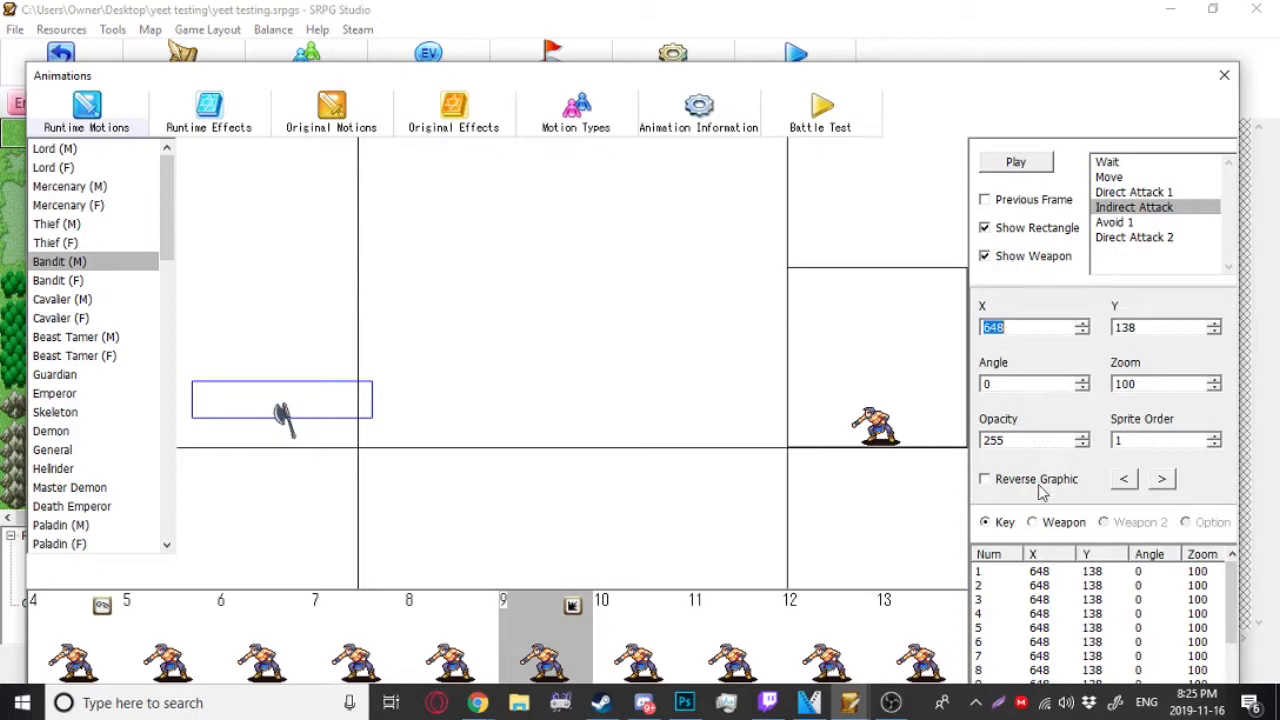
pyautogui.click(1040, 524)
# - Set the axe's X position in frame 9 to 9
pyautogui.click(1083, 333)
pyautogui.click(1083, 333)
pyautogui.click(1083, 333)
pyautogui.click(1083, 333)
pyautogui.click(1083, 333)
pyautogui.click(1083, 333)
pyautogui.click(1083, 333)
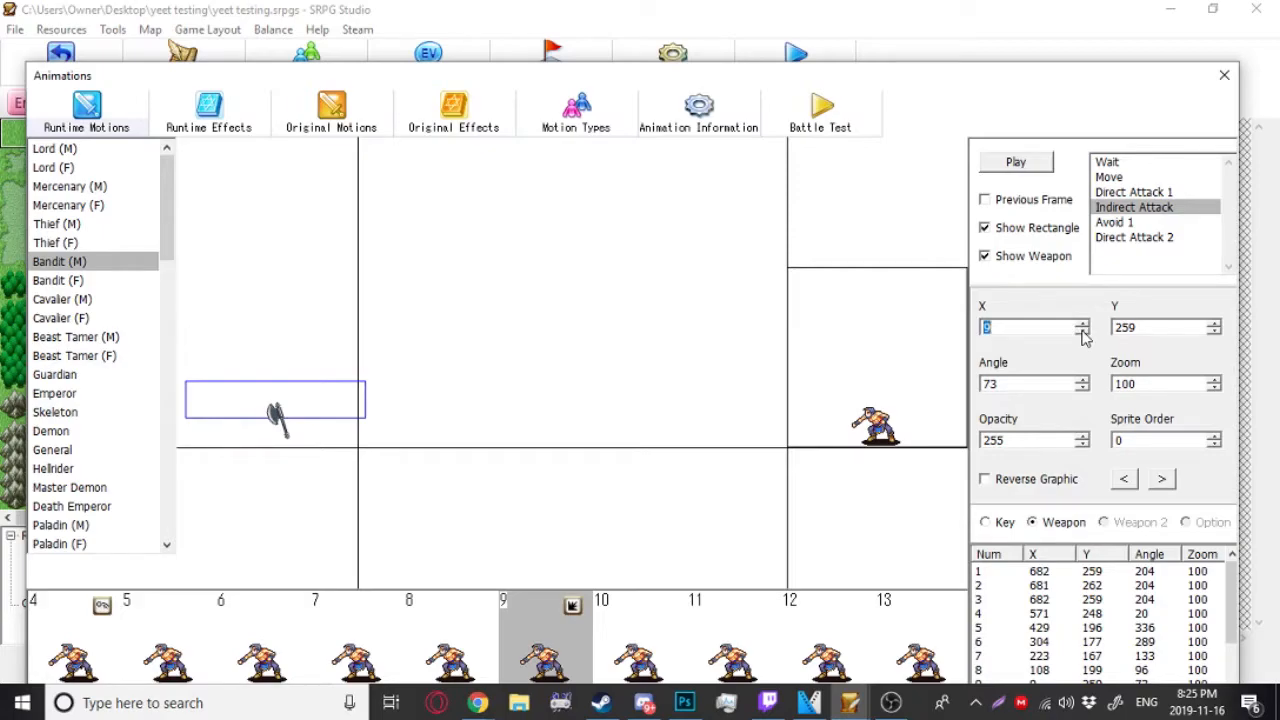
# - Set the axe's Y position in frame 9 to 251
pyautogui.click(1216, 334)
pyautogui.click(1216, 334)
pyautogui.click(1216, 334)
pyautogui.click(1216, 334)
pyautogui.click(1216, 334)
pyautogui.click(1216, 334)
pyautogui.click(1216, 334)
pyautogui.click(1216, 334)
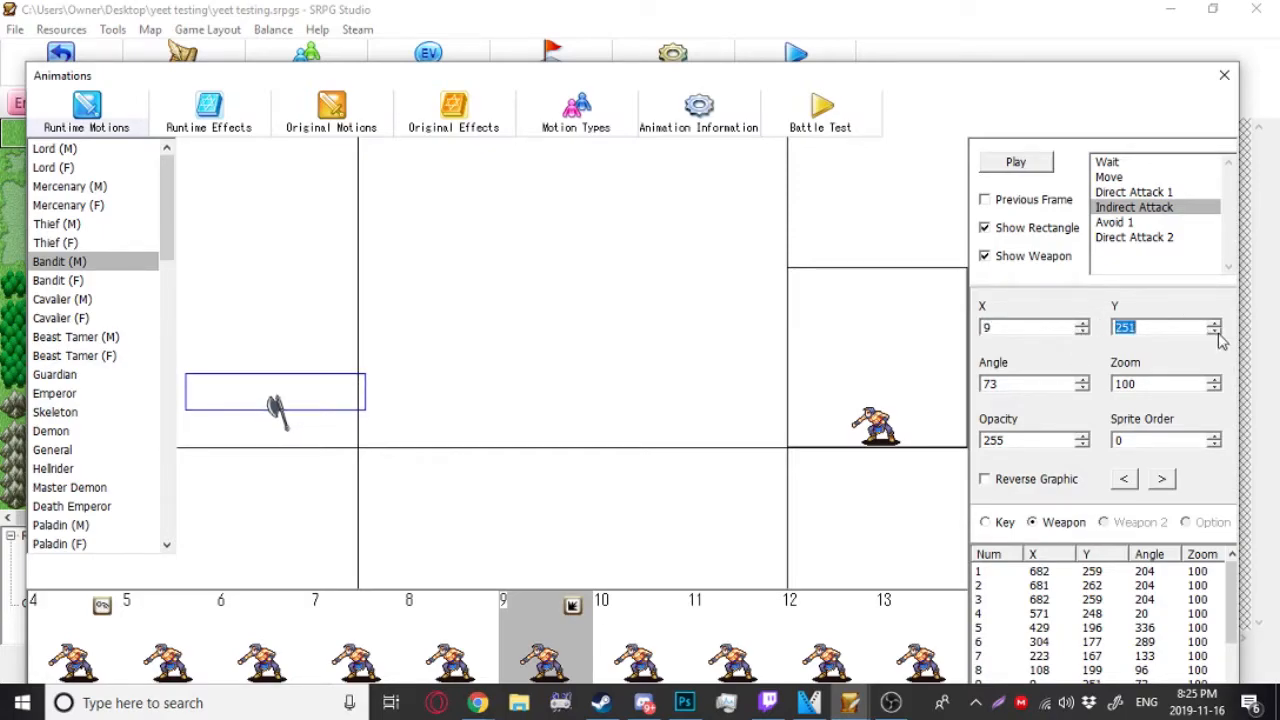
# - Set the axe's Y position in frame 9 to 252 and its X position in frame 10 to 9
pyautogui.click(1216, 324)
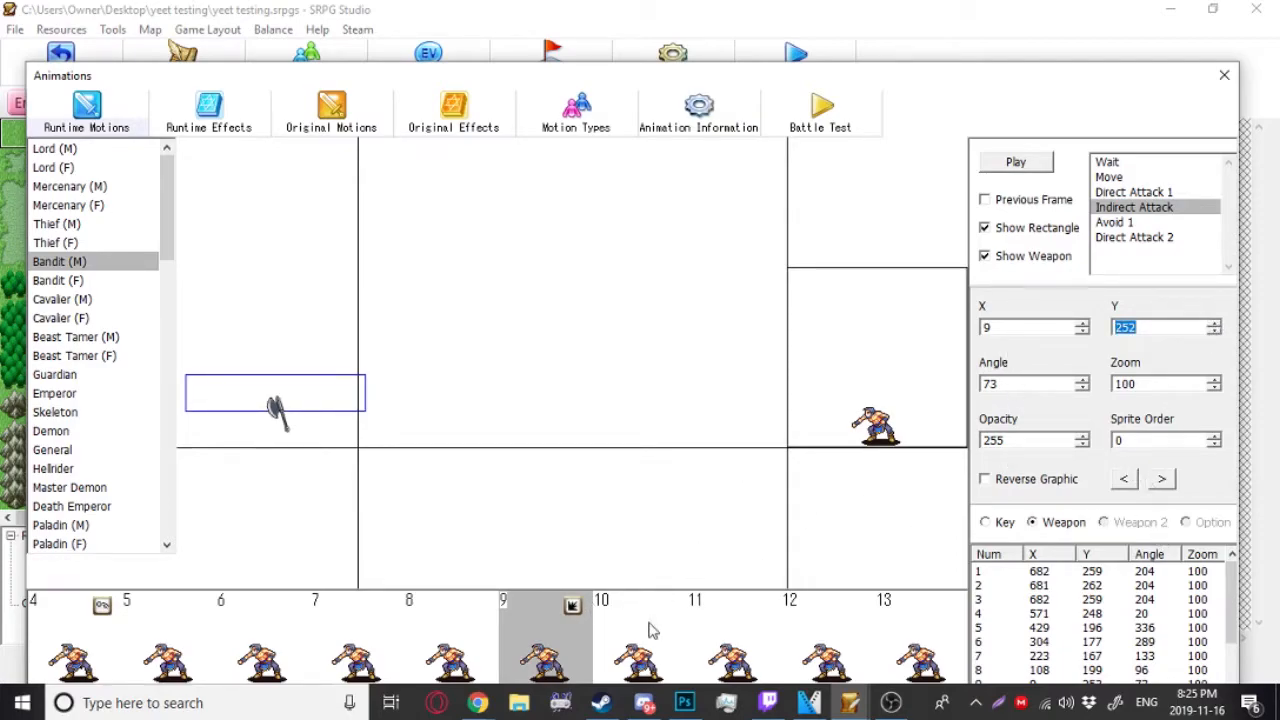
pyautogui.doubleClick(998, 325)
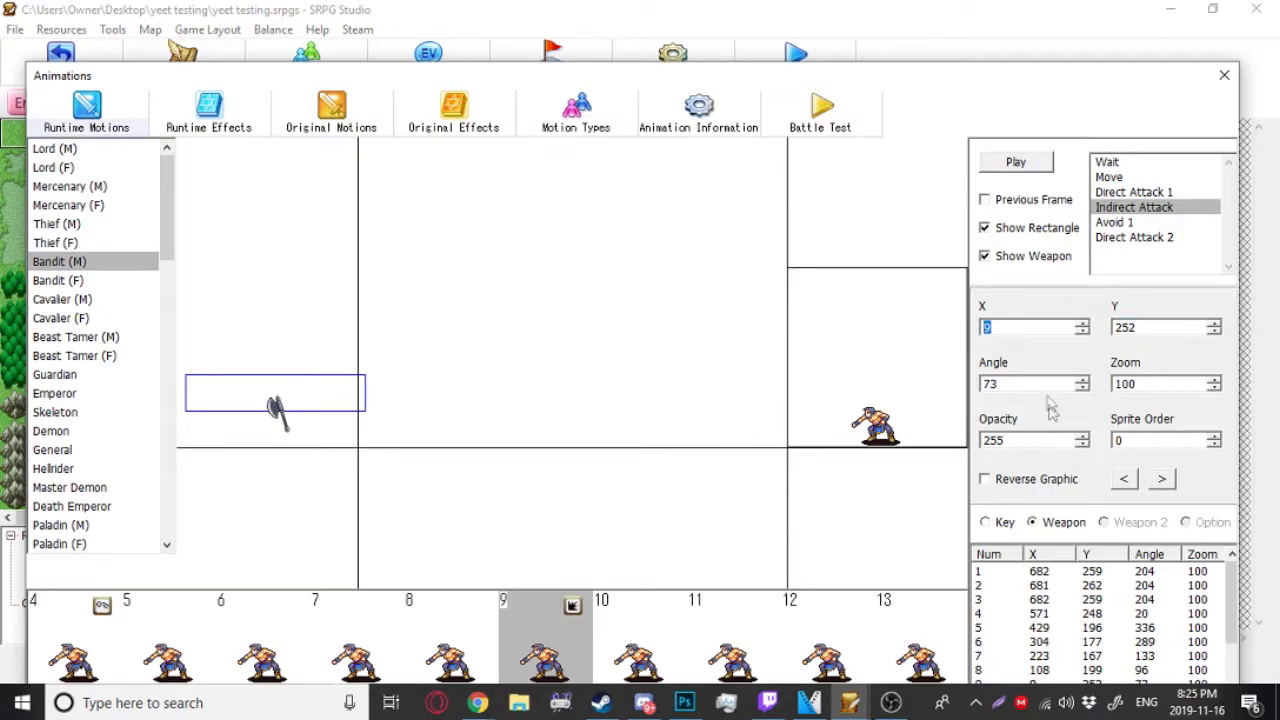
pyautogui.click(618, 622)
pyautogui.doubleClick(1003, 329)
pyautogui.write('9')
# - Set the axe's X position to 9 in frames 11, 12 and 13 of the Indirect Attack
pyautogui.click(732, 642)
pyautogui.click(850, 618)
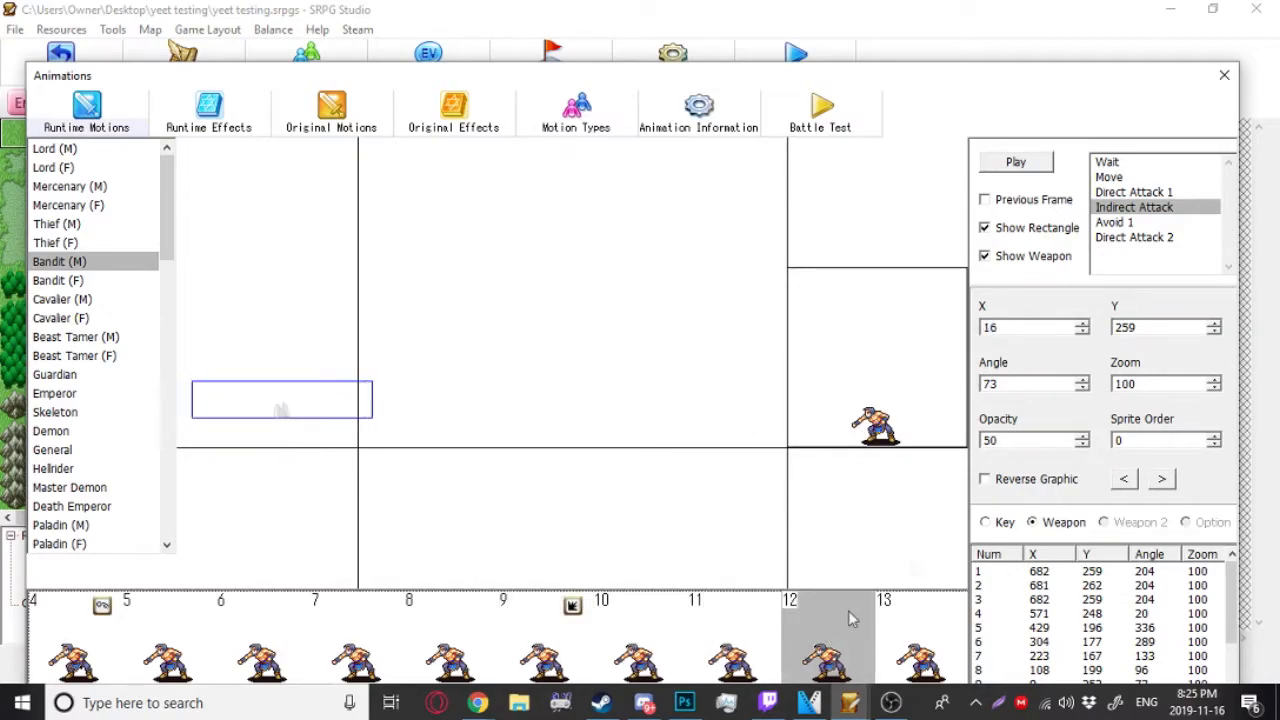
pyautogui.doubleClick(1046, 329)
pyautogui.write('9')
pyautogui.click(932, 622)
pyautogui.doubleClick(989, 329)
pyautogui.write('9')
# - Copy the axe's Y position of 252 from frame 9 into frames 10 and 11
pyautogui.moveTo(925, 75); pyautogui.dragTo(923, 13)
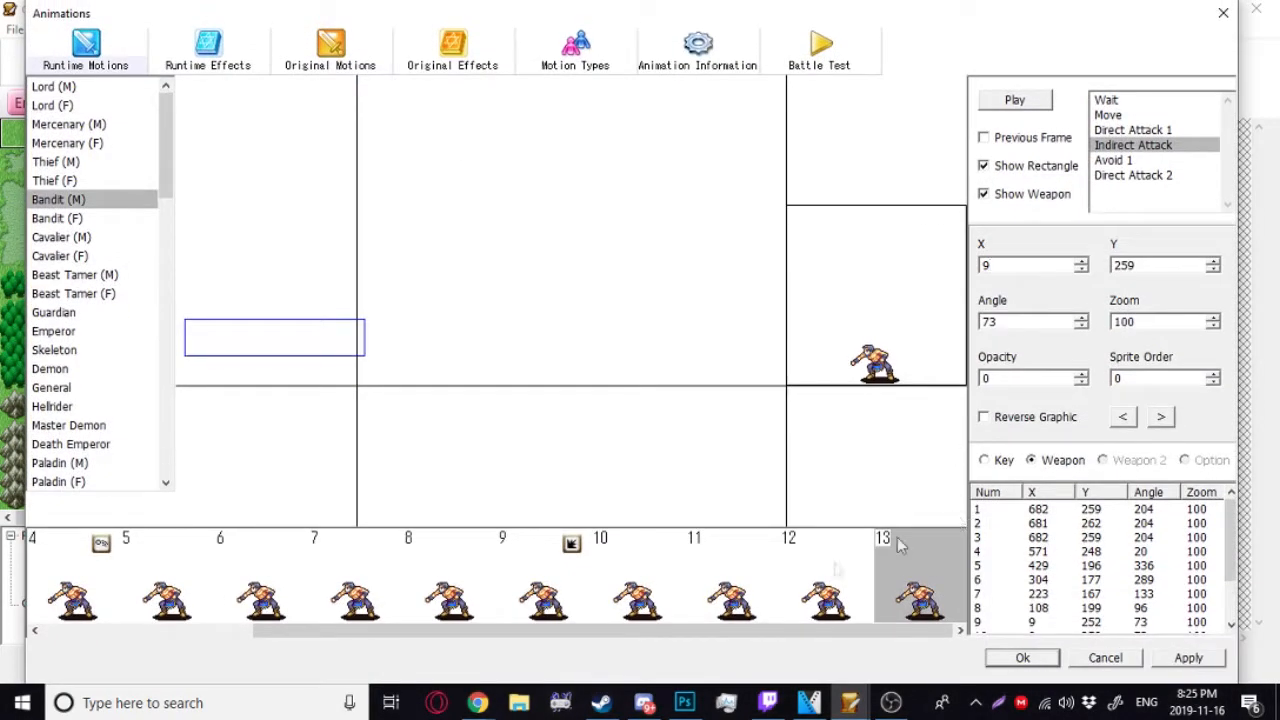
pyautogui.click(566, 578)
pyautogui.doubleClick(1132, 264)
pyautogui.hotkey('ctrl', 'c')
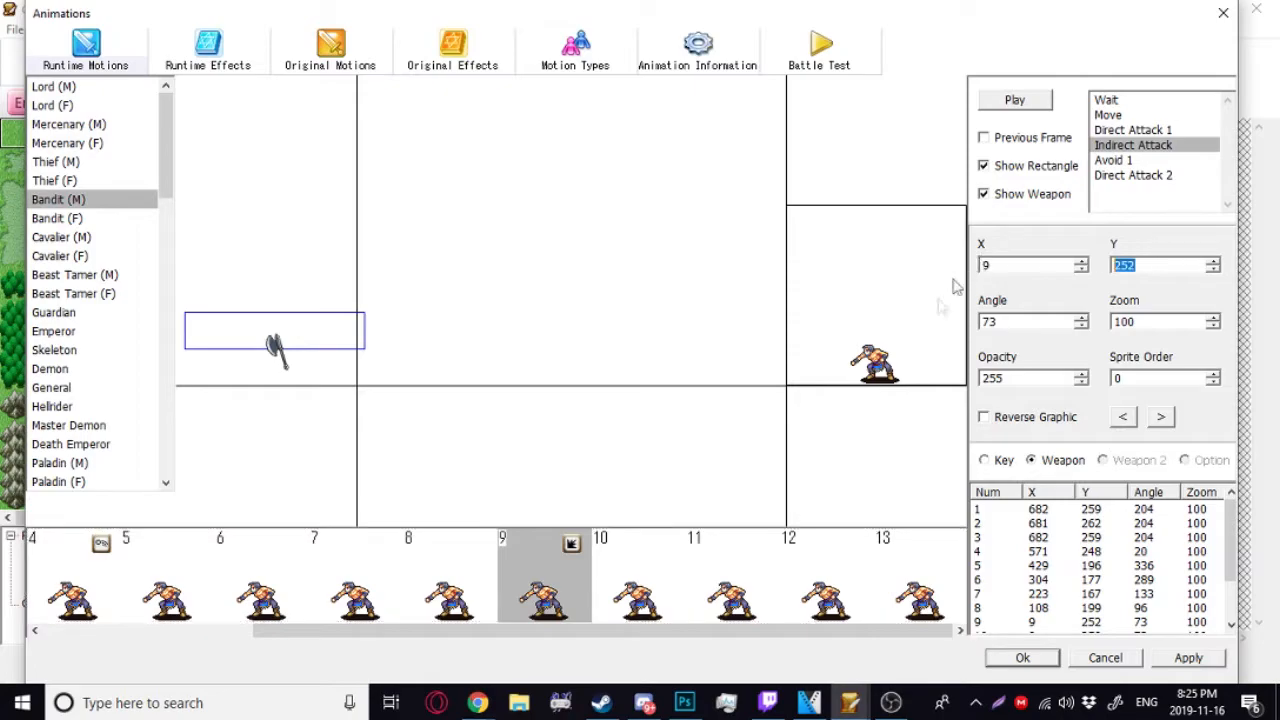
pyautogui.click(650, 595)
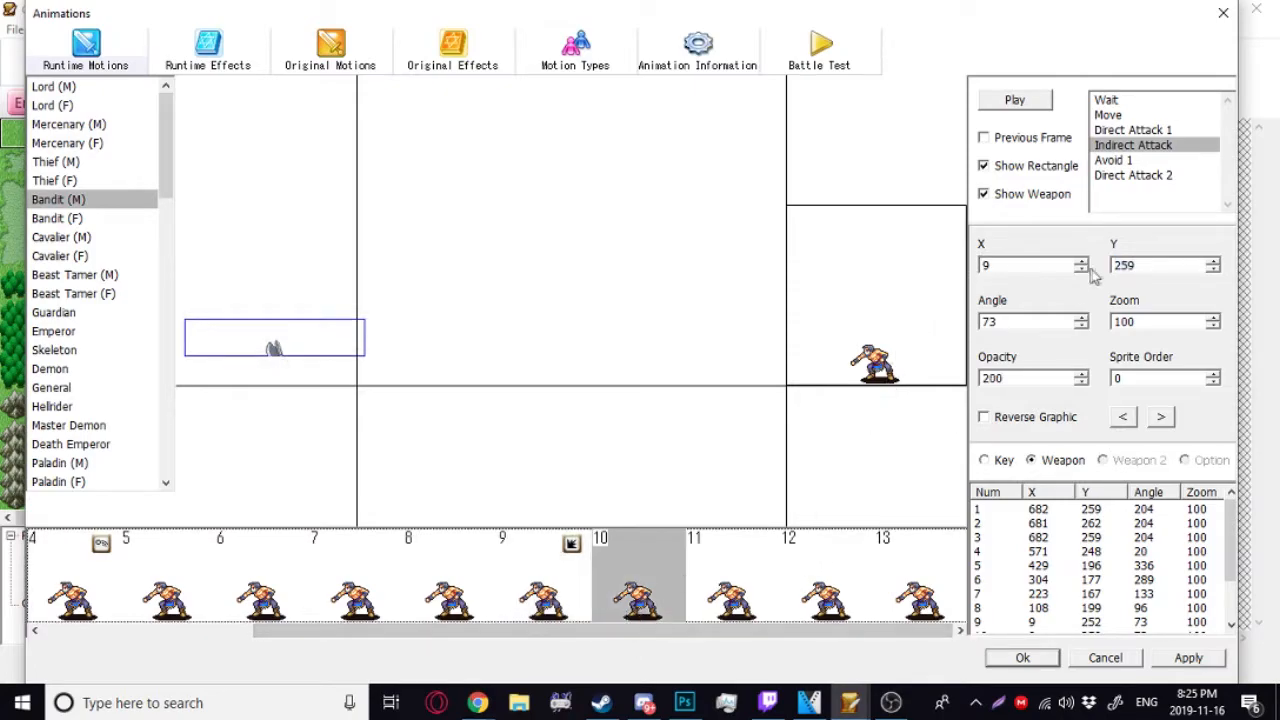
pyautogui.doubleClick(1138, 264)
pyautogui.hotkey('ctrl', 'v')
pyautogui.click(712, 567)
pyautogui.doubleClick(1143, 265)
pyautogui.hotkey('ctrl', 'v')
# - Set the axe's Y position to 252 in frames 12 and 13, and save the animation changes
pyautogui.click(809, 566)
pyautogui.doubleClick(1137, 266)
pyautogui.hotkey('ctrl', 'v')
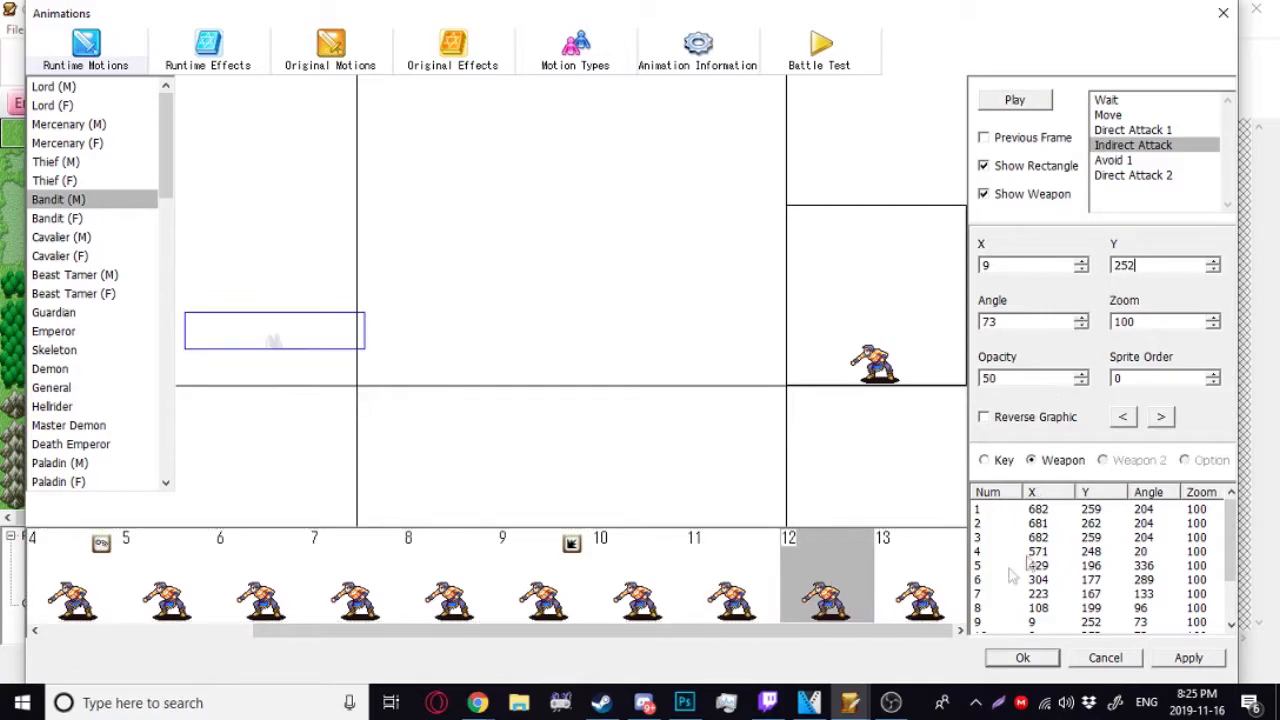
pyautogui.click(915, 603)
pyautogui.doubleClick(1151, 266)
pyautogui.hotkey('ctrl', 'v')
pyautogui.click(1187, 658)
pyautogui.click(1022, 658)
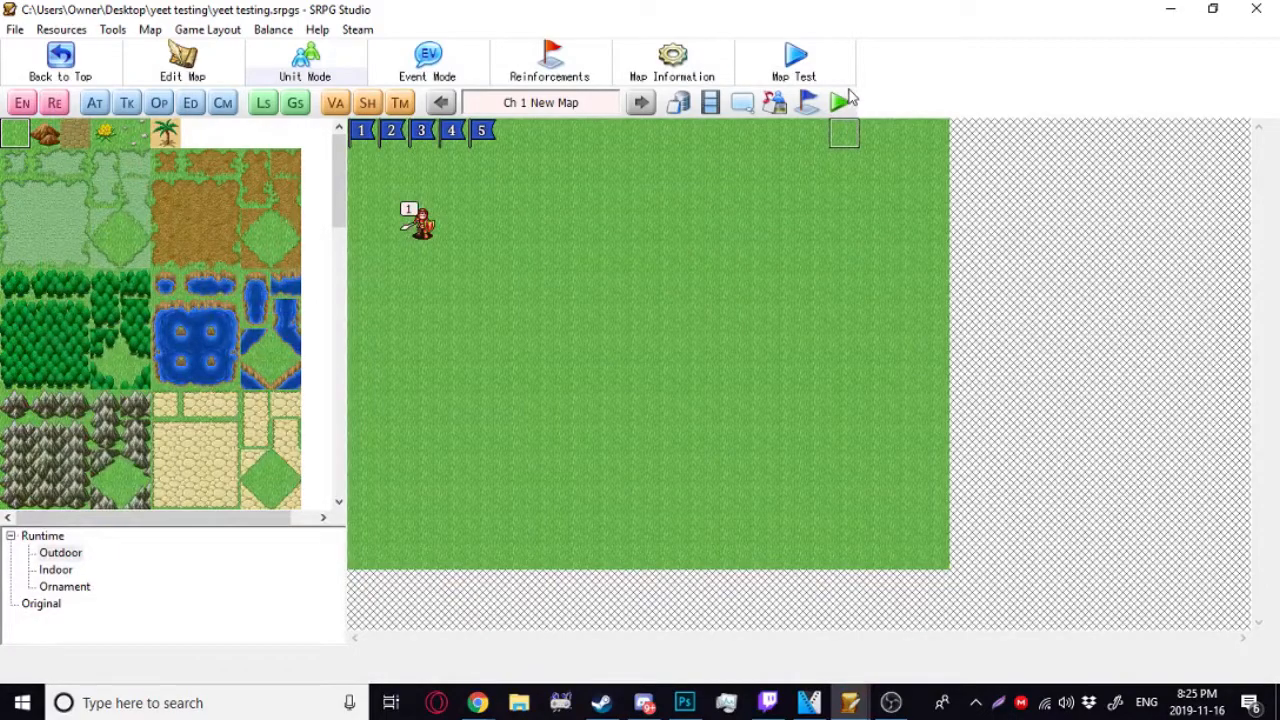
# - Launch the test game and start the fight on the map
pyautogui.click(840, 101)
pyautogui.click(778, 398)
pyautogui.click(464, 263)
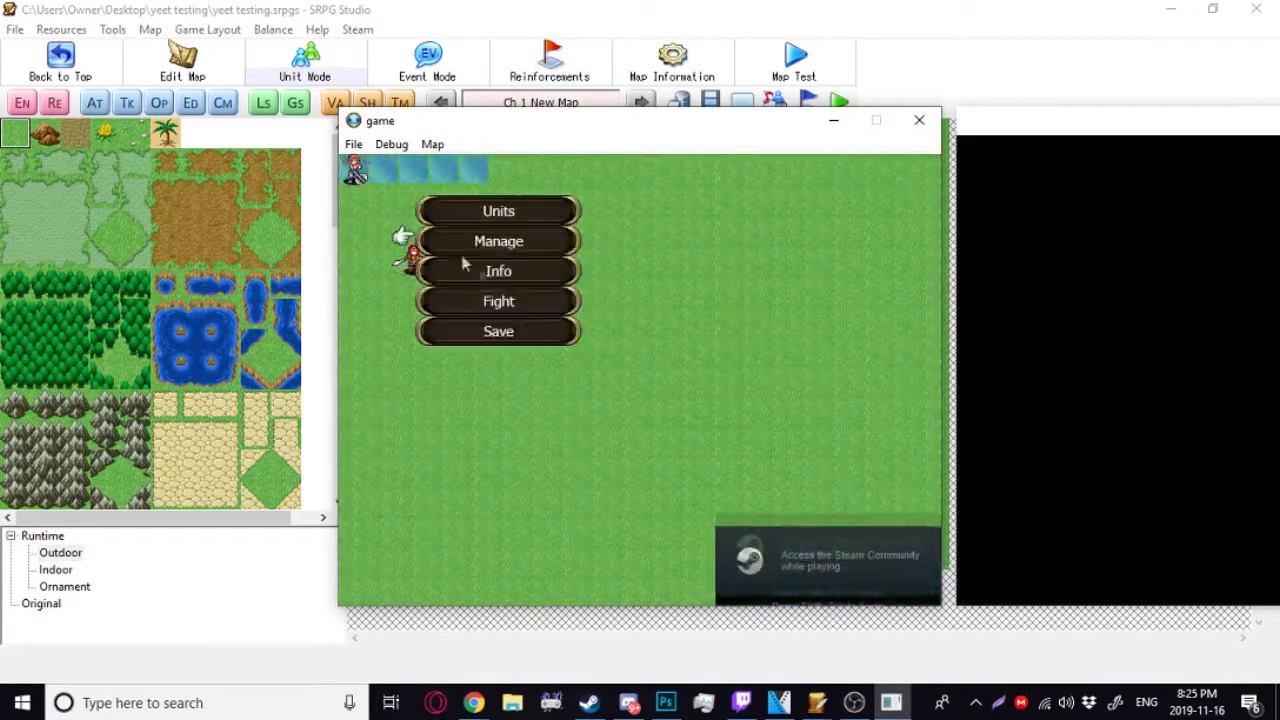
pyautogui.click(492, 299)
pyautogui.click(492, 299)
# - Attack the Guardian from range with the Short Axe to check the throw, and end the player turn
pyautogui.click(413, 203)
pyautogui.click(504, 250)
pyautogui.rightClick(507, 253)
pyautogui.click(512, 250)
pyautogui.click(515, 246)
pyautogui.click(422, 256)
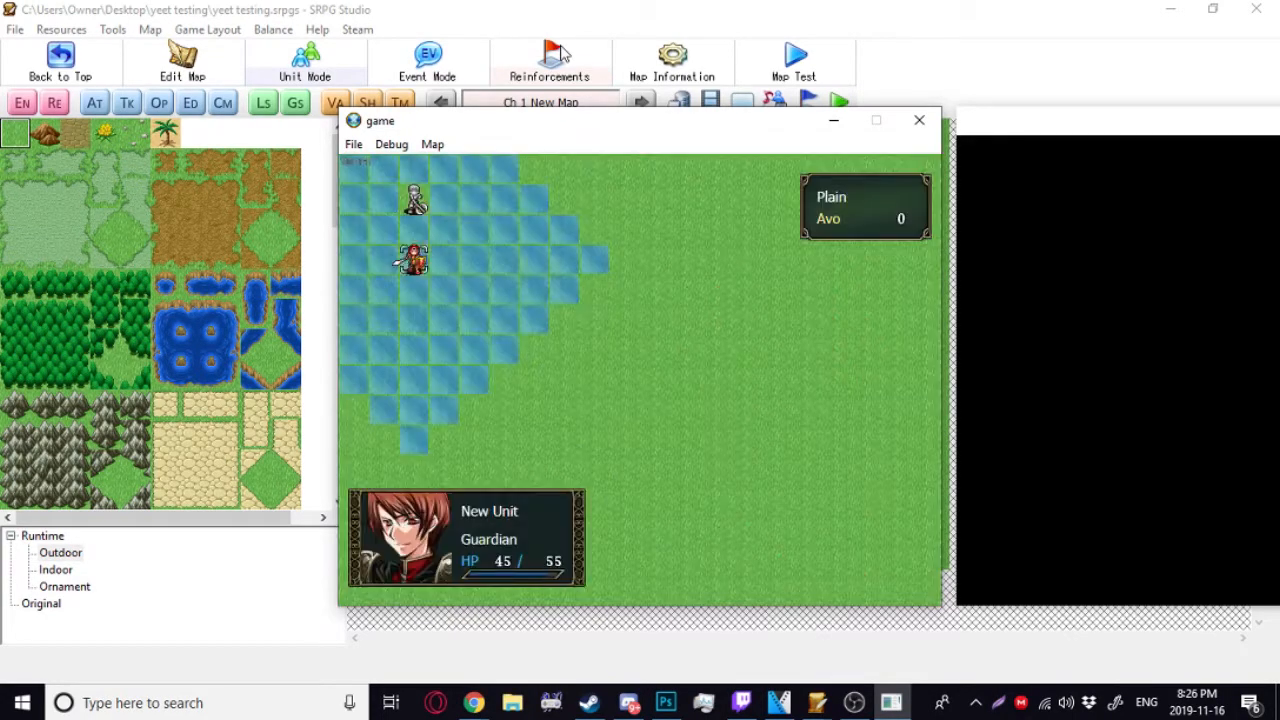
pyautogui.click(520, 262)
pyautogui.click(519, 293)
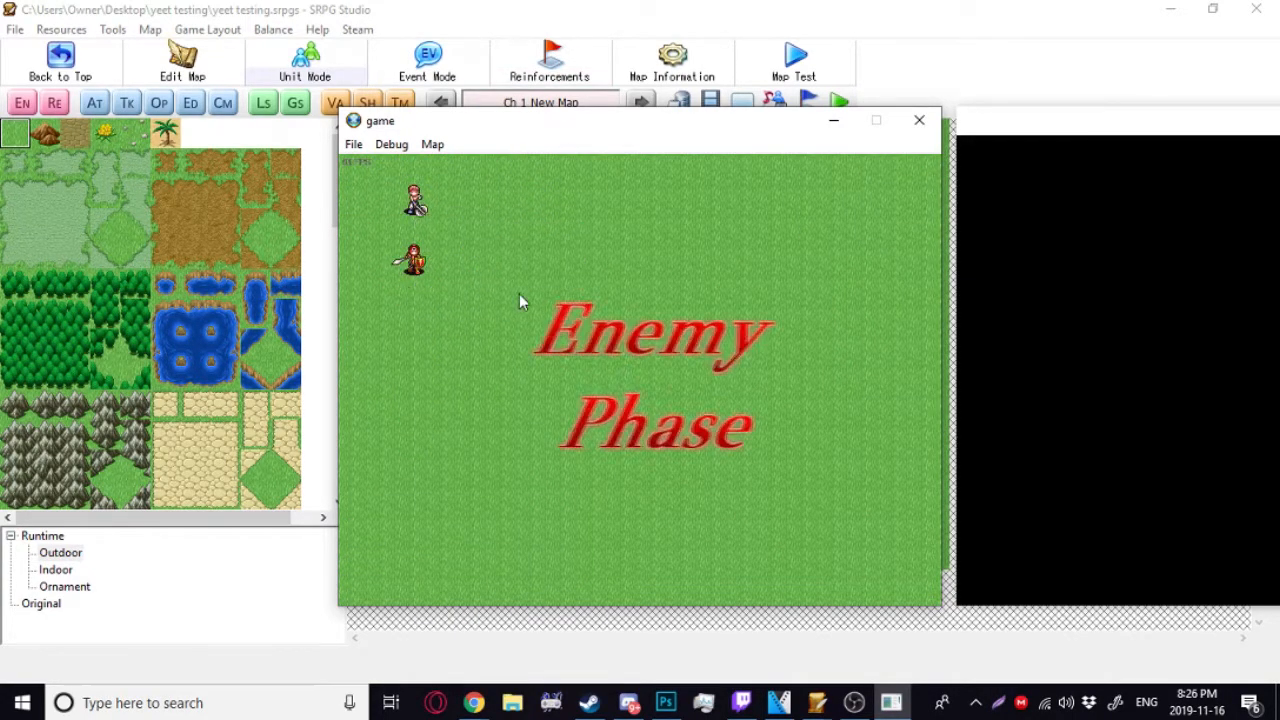
# - Throw the Short Axe at the Guardian a second time to review the animation, and close the test game
pyautogui.click(414, 258)
pyautogui.click(414, 258)
pyautogui.click(468, 245)
pyautogui.click(477, 243)
pyautogui.click(415, 261)
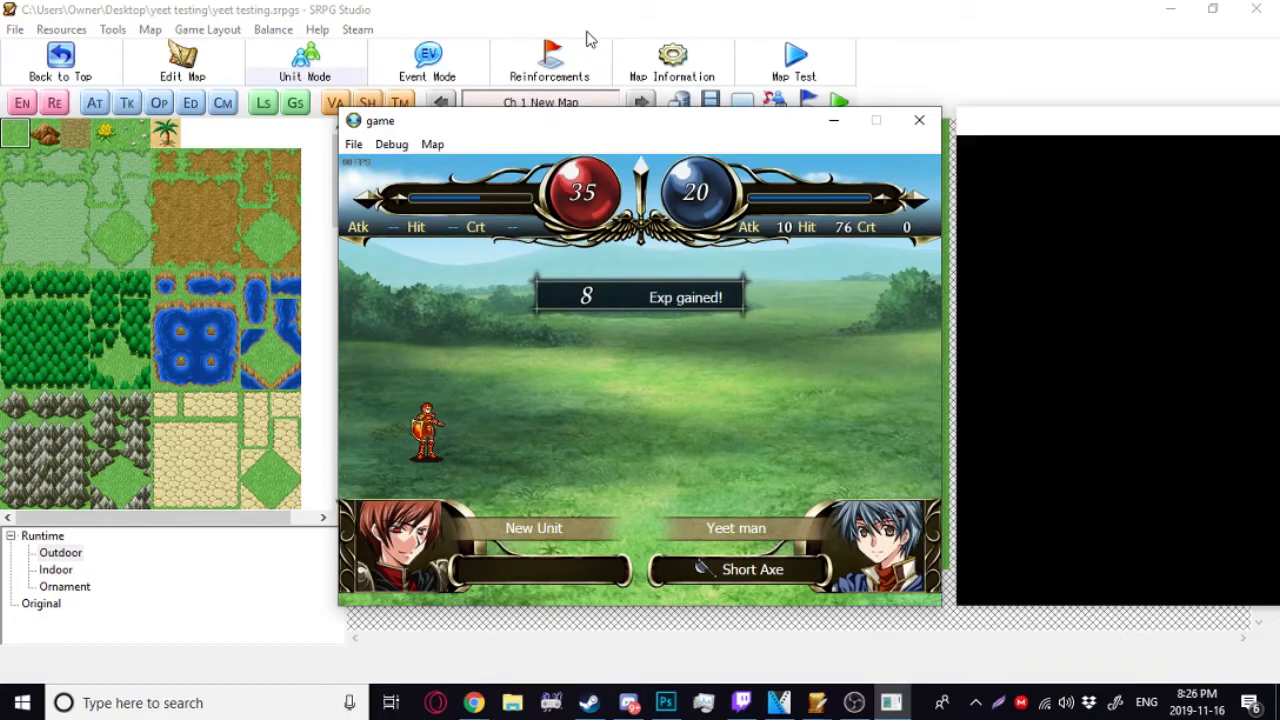
pyautogui.click(919, 120)
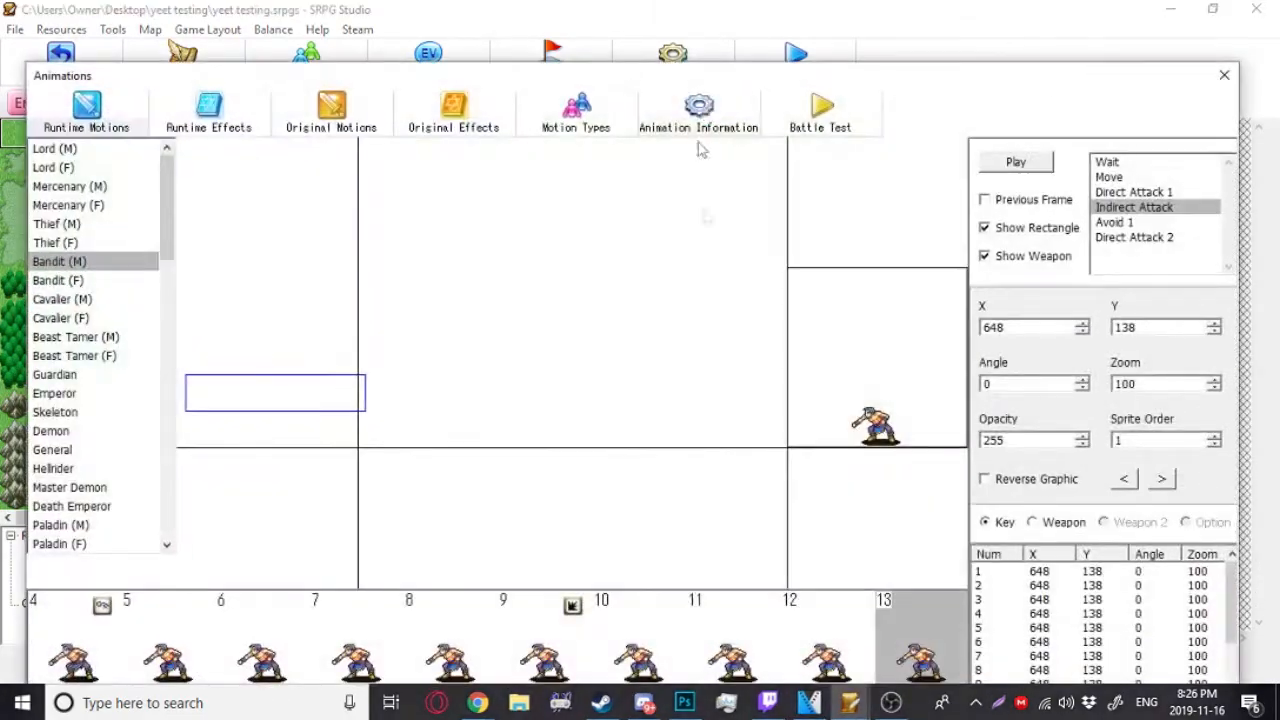
# - Reopen the animations and examine the axe's fade-out across frames 10 to 13 of Bandit (M)'s Indirect Attack, including its weapon values
pyautogui.click(602, 643)
pyautogui.click(745, 633)
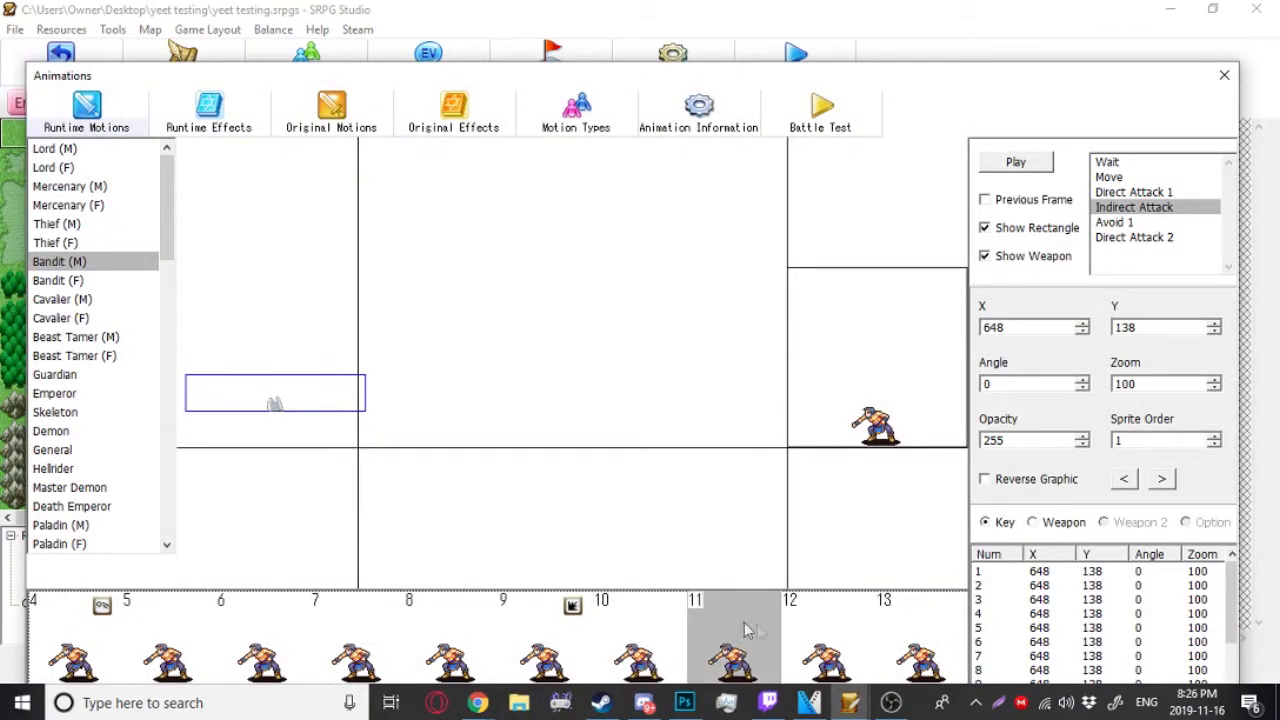
pyautogui.click(853, 627)
pyautogui.click(910, 630)
pyautogui.click(625, 648)
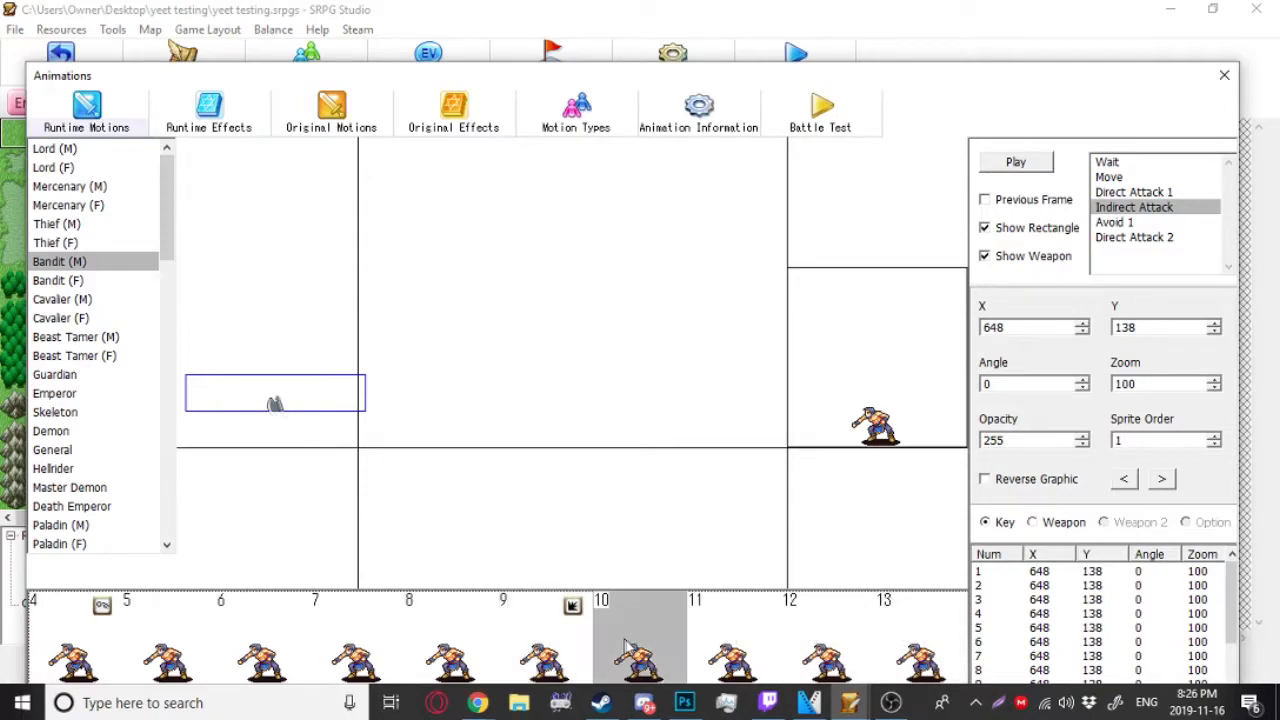
pyautogui.click(733, 641)
pyautogui.click(650, 663)
pyautogui.click(1034, 523)
pyautogui.press('Right')
pyautogui.press('Right')
pyautogui.press('Right')
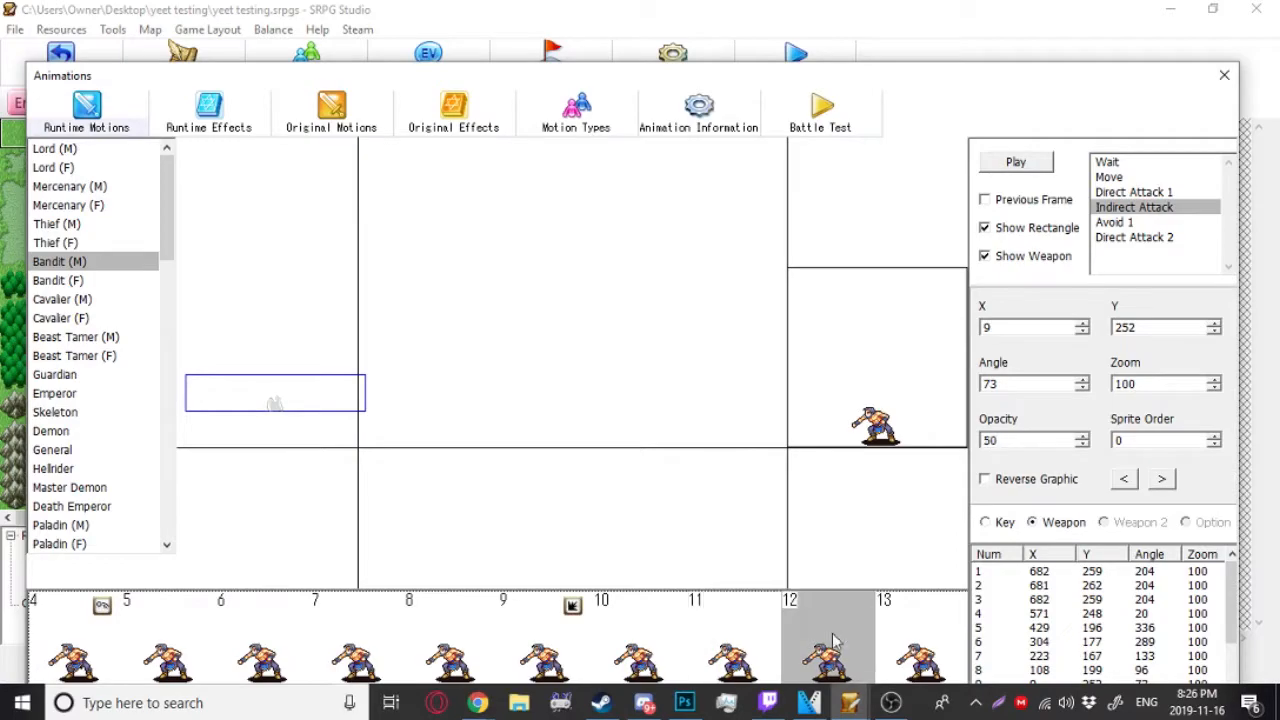
# - Return to frame 10, apply the animation settings and close the animation editor
pyautogui.rightClick(656, 660)
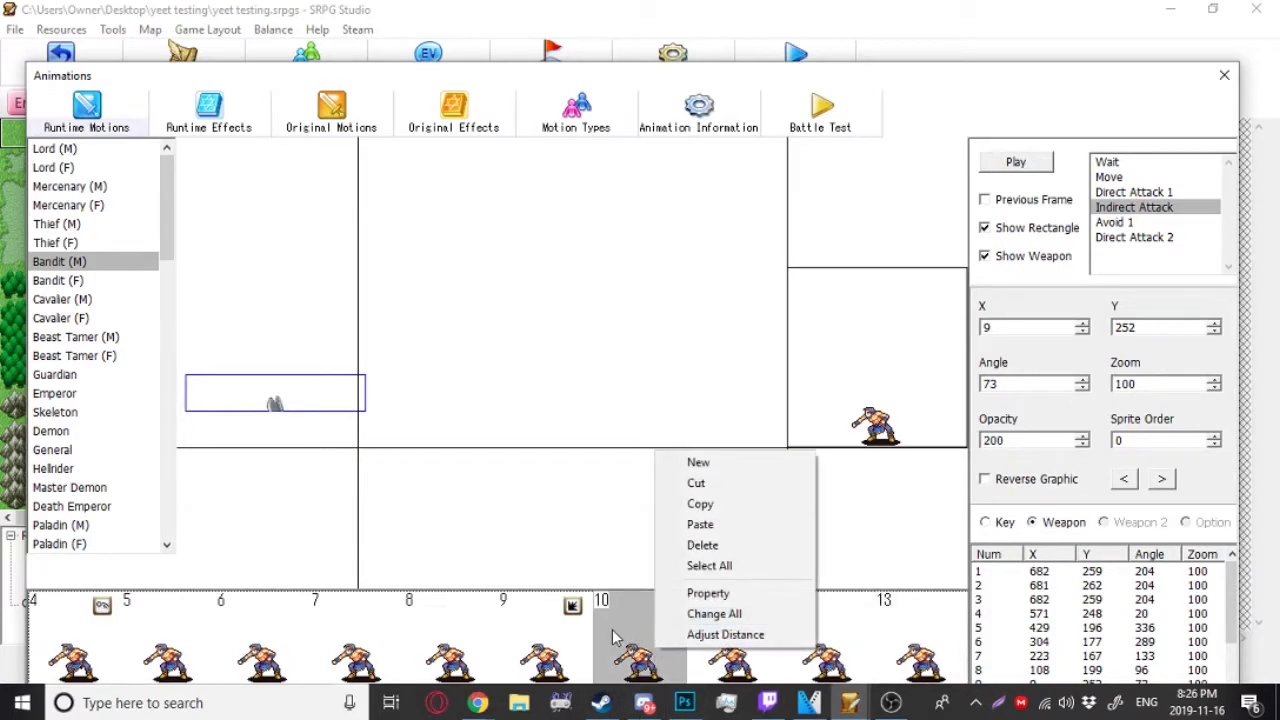
pyautogui.click(618, 638)
pyautogui.moveTo(872, 88); pyautogui.dragTo(877, 34)
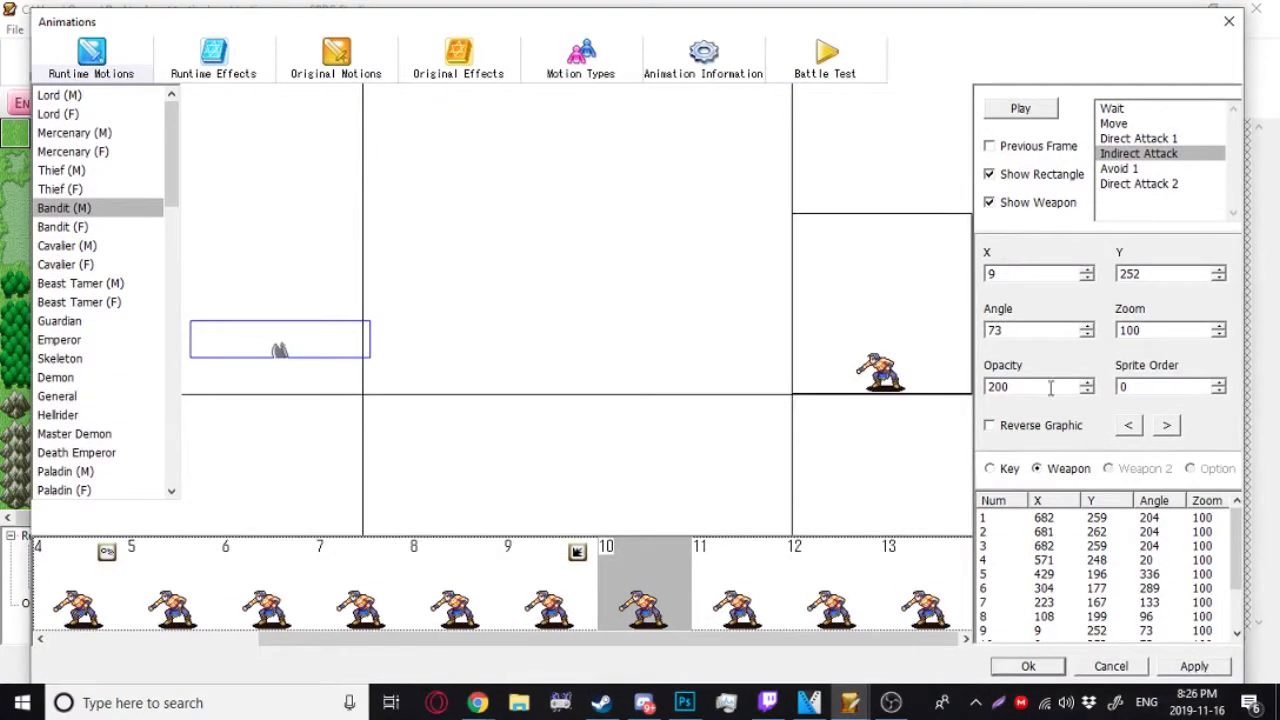
pyautogui.click(1186, 667)
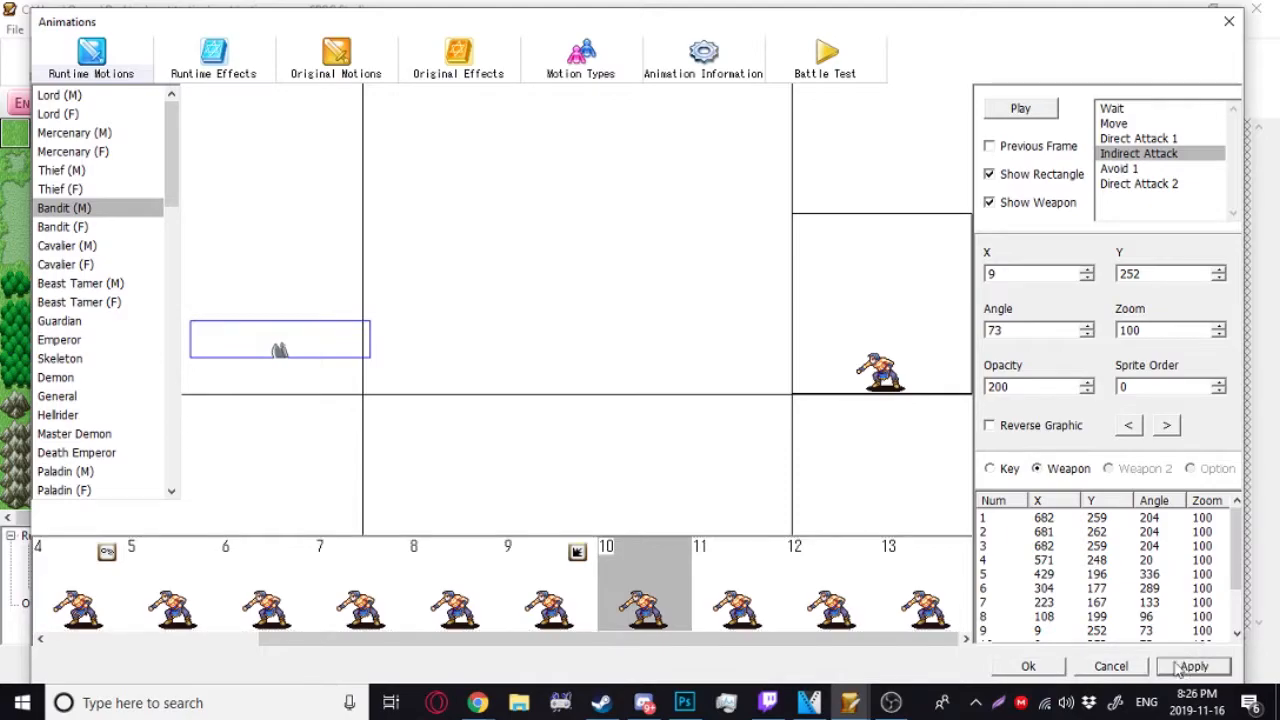
pyautogui.click(1028, 667)
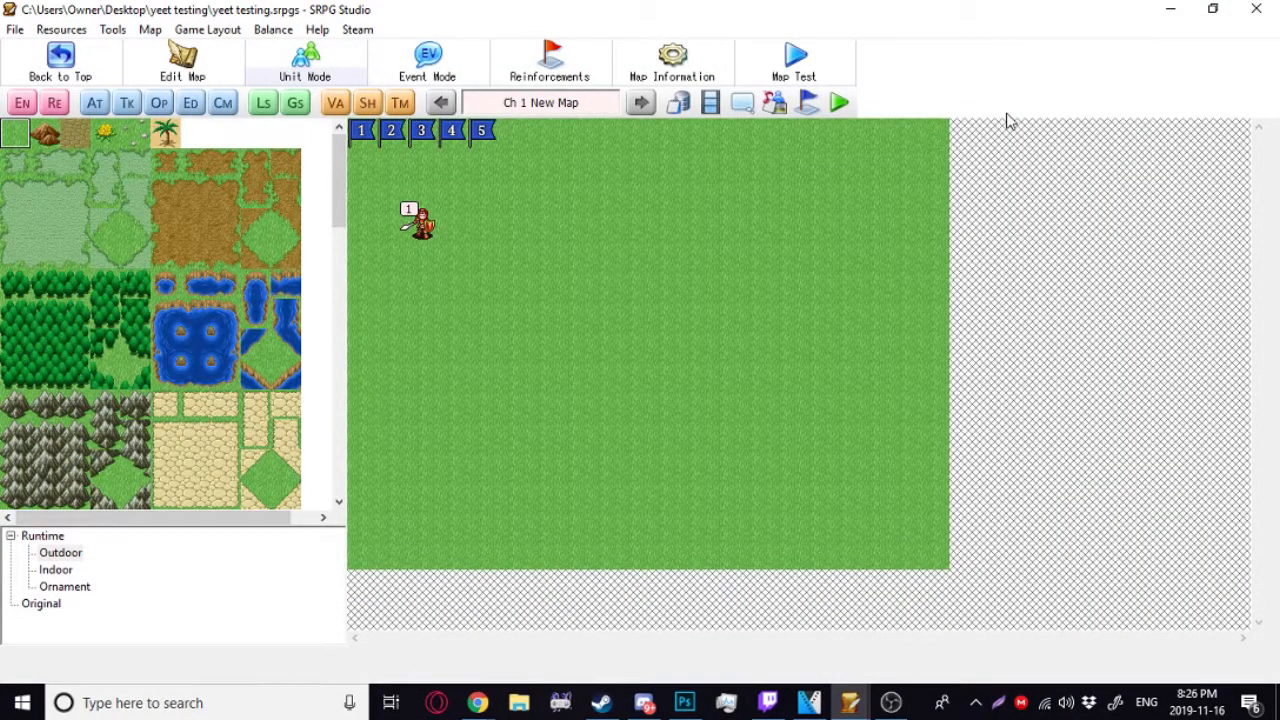